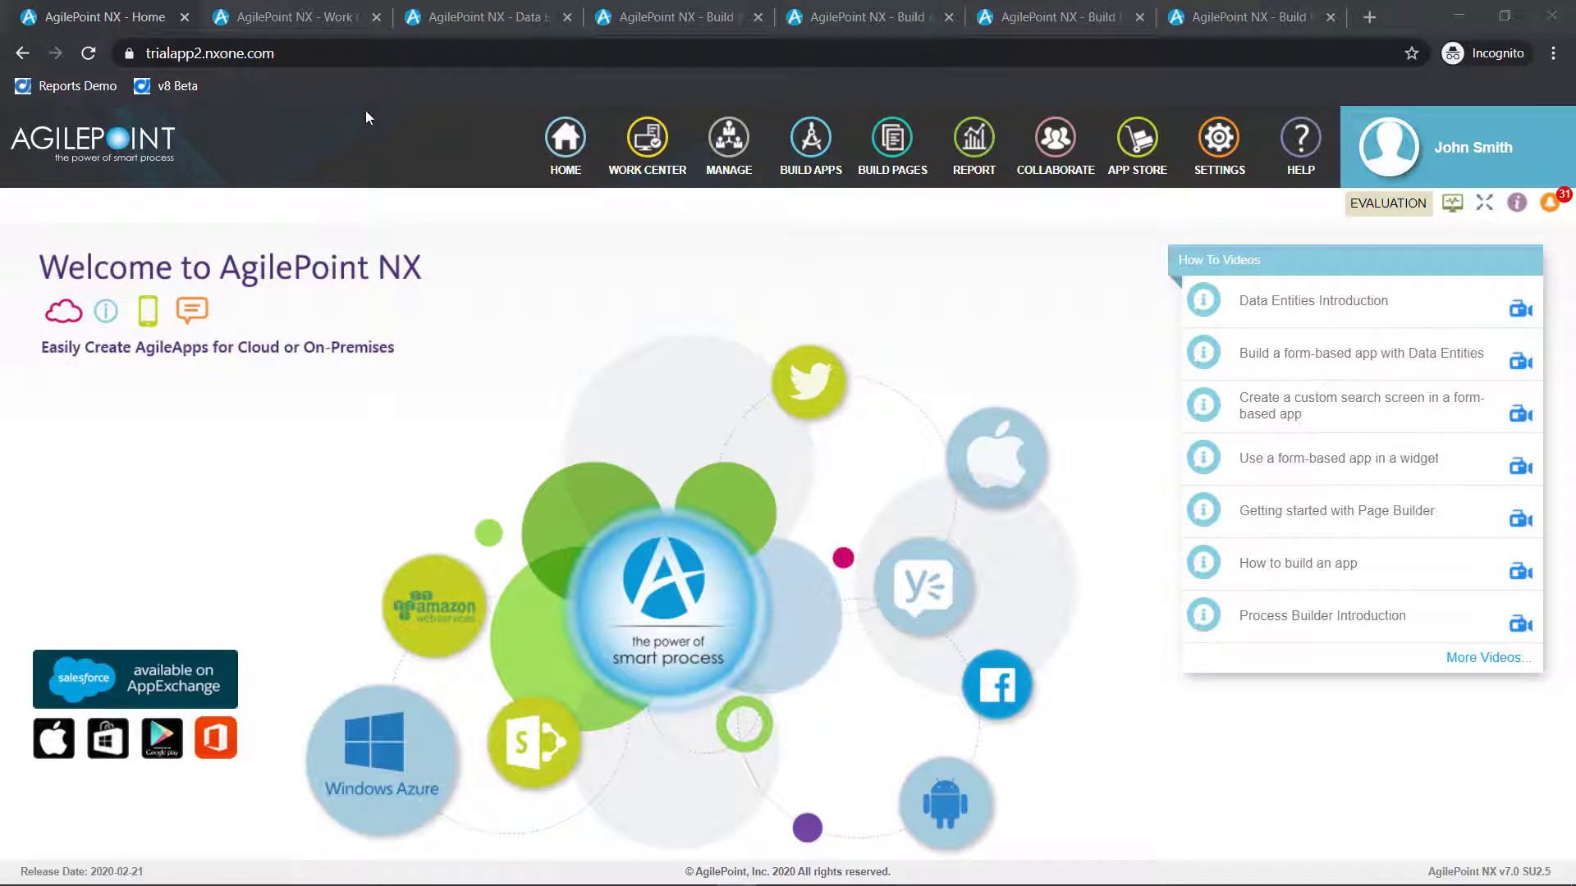
# Step: Open the Work Center's Calendar View and list the 64 tasks under My Task
pyautogui.click(332, 18)
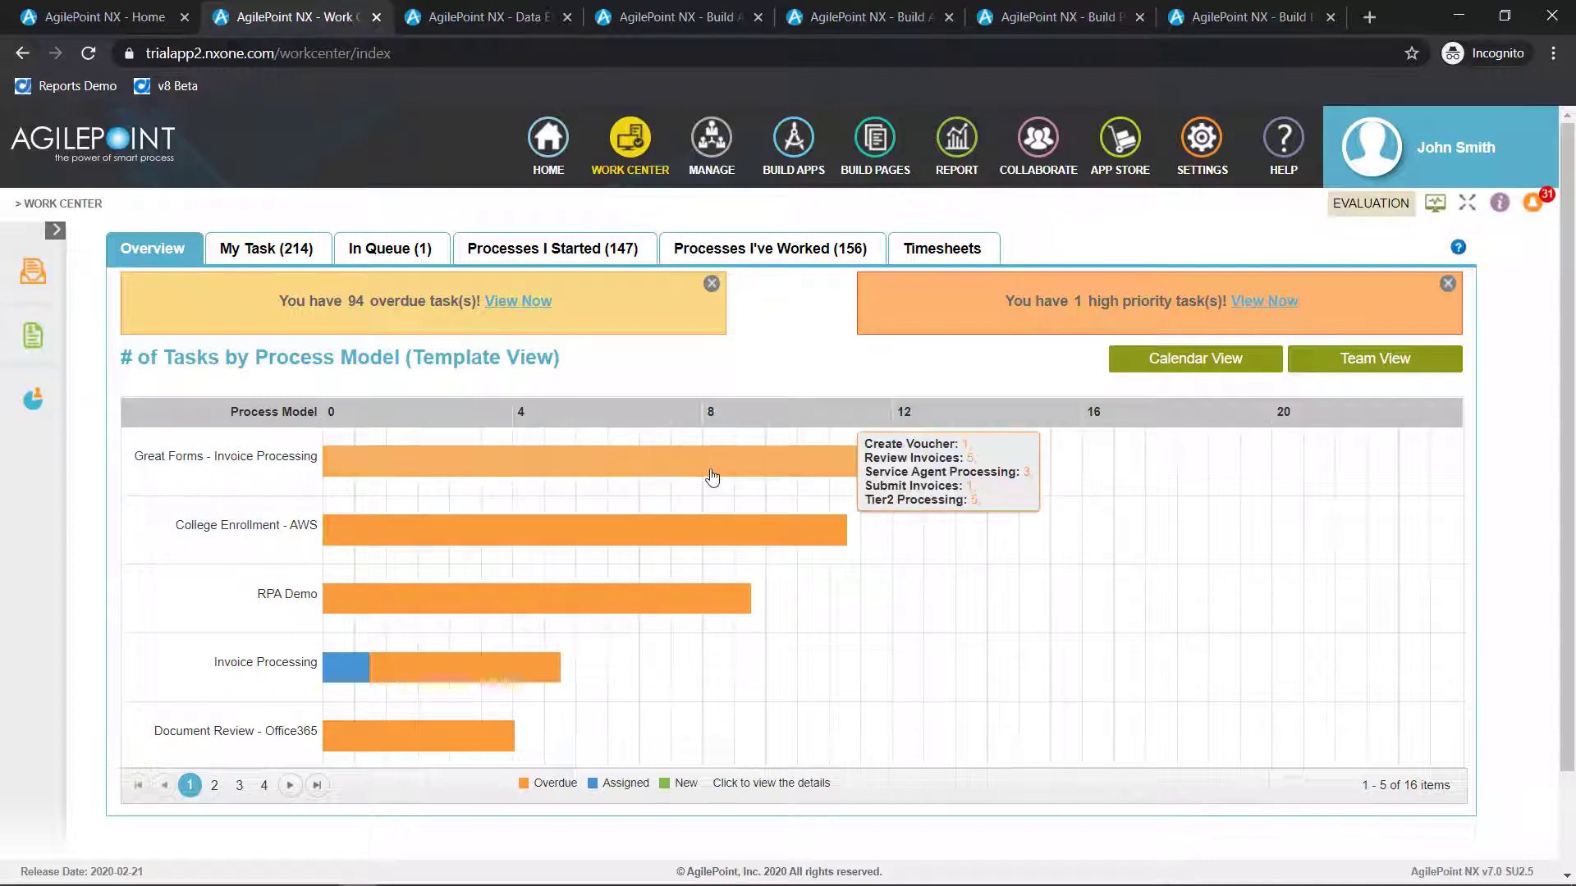
pyautogui.moveTo(722, 532)
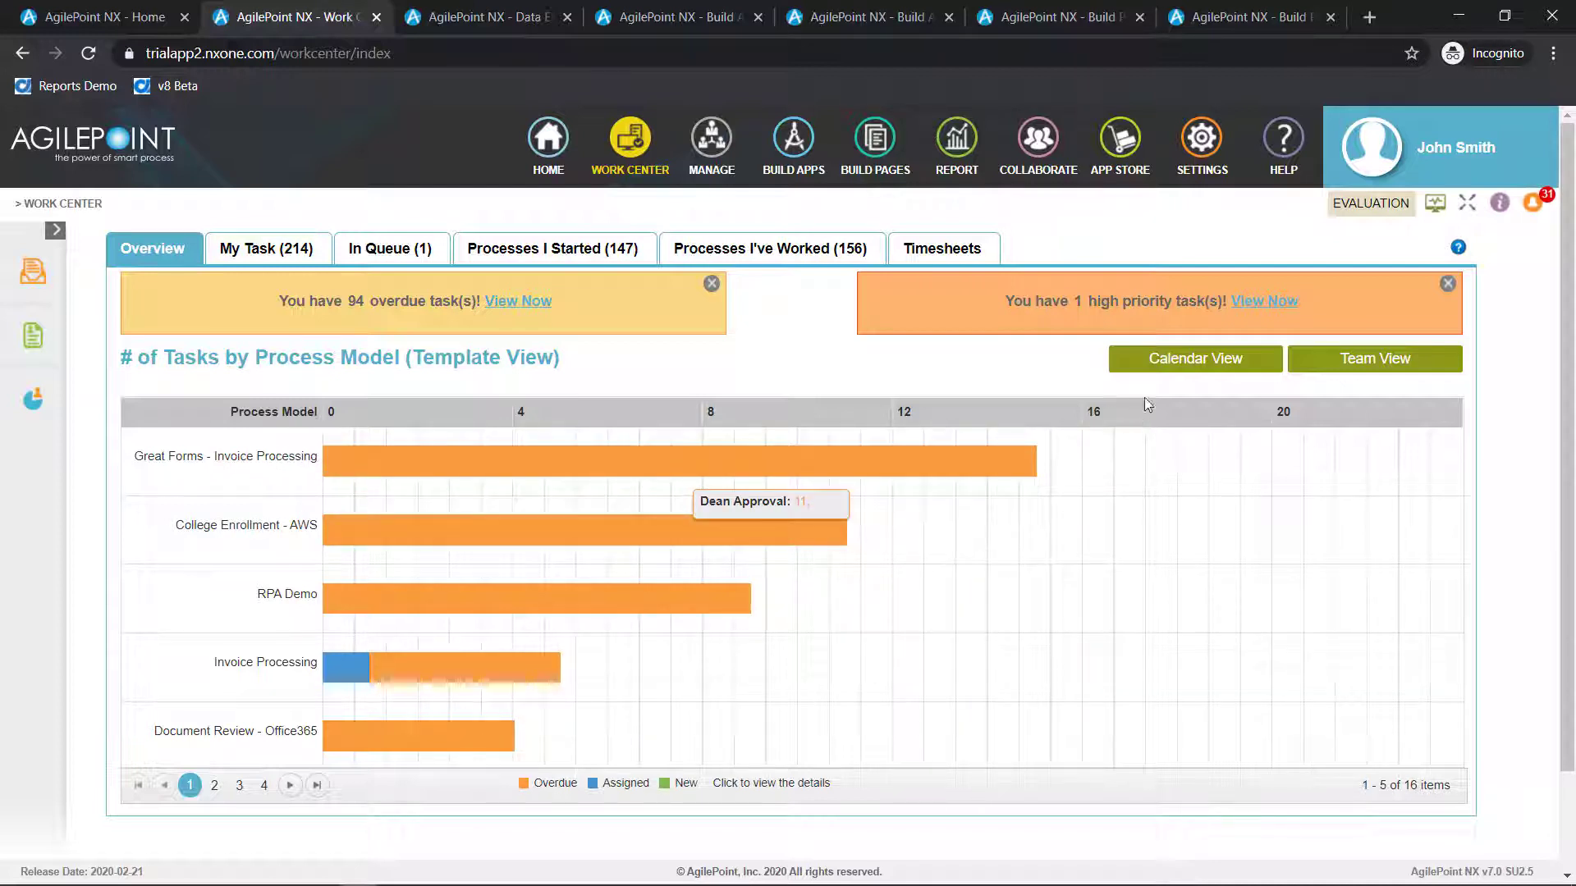
pyautogui.click(1188, 360)
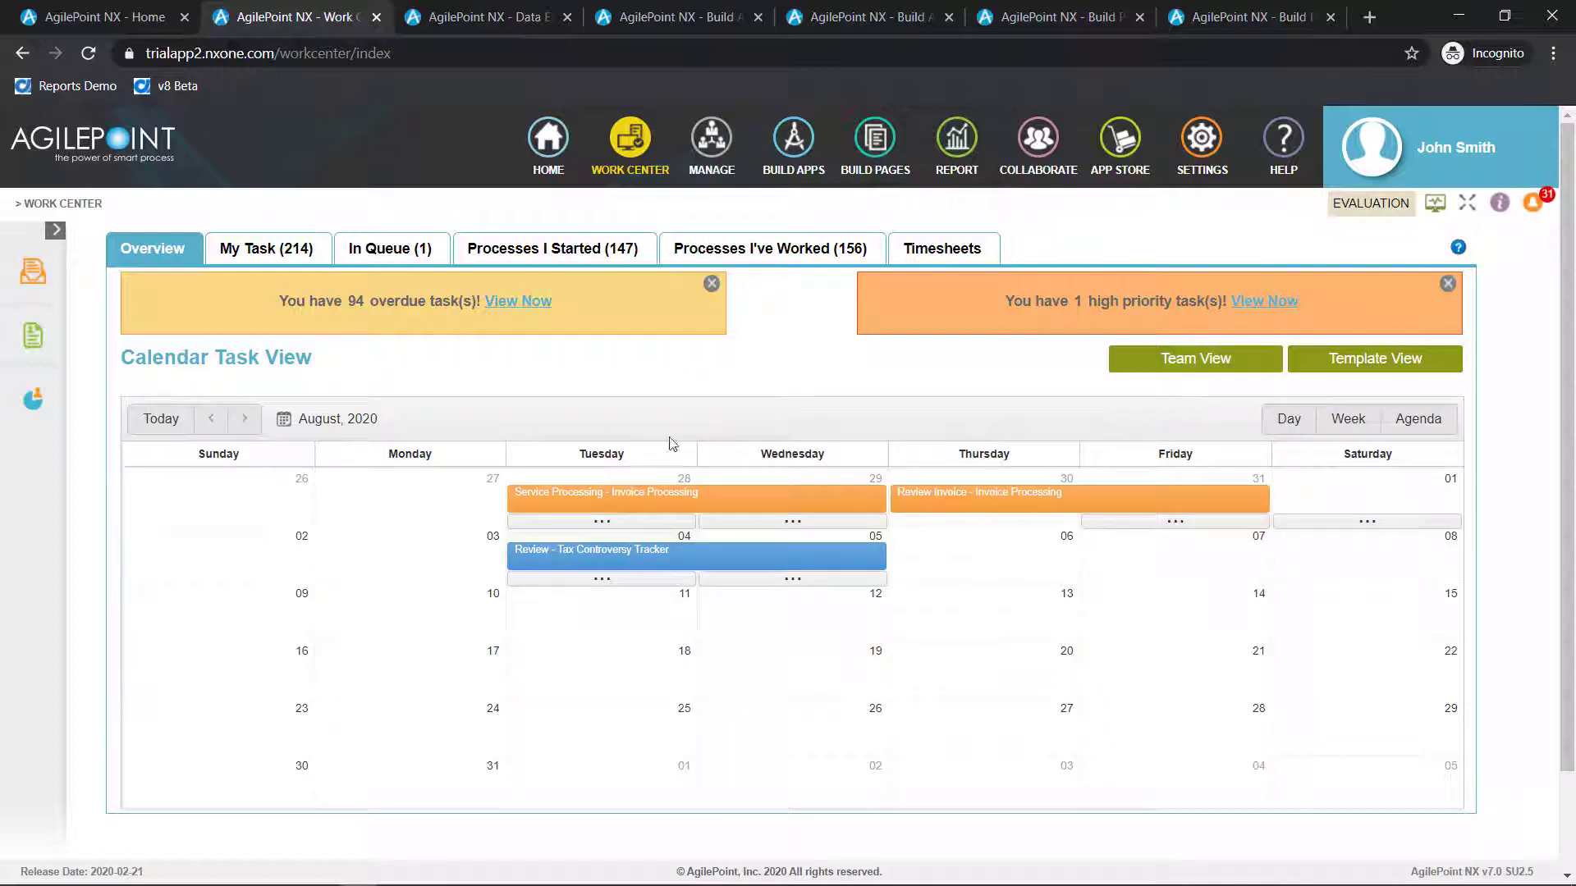
pyautogui.click(264, 250)
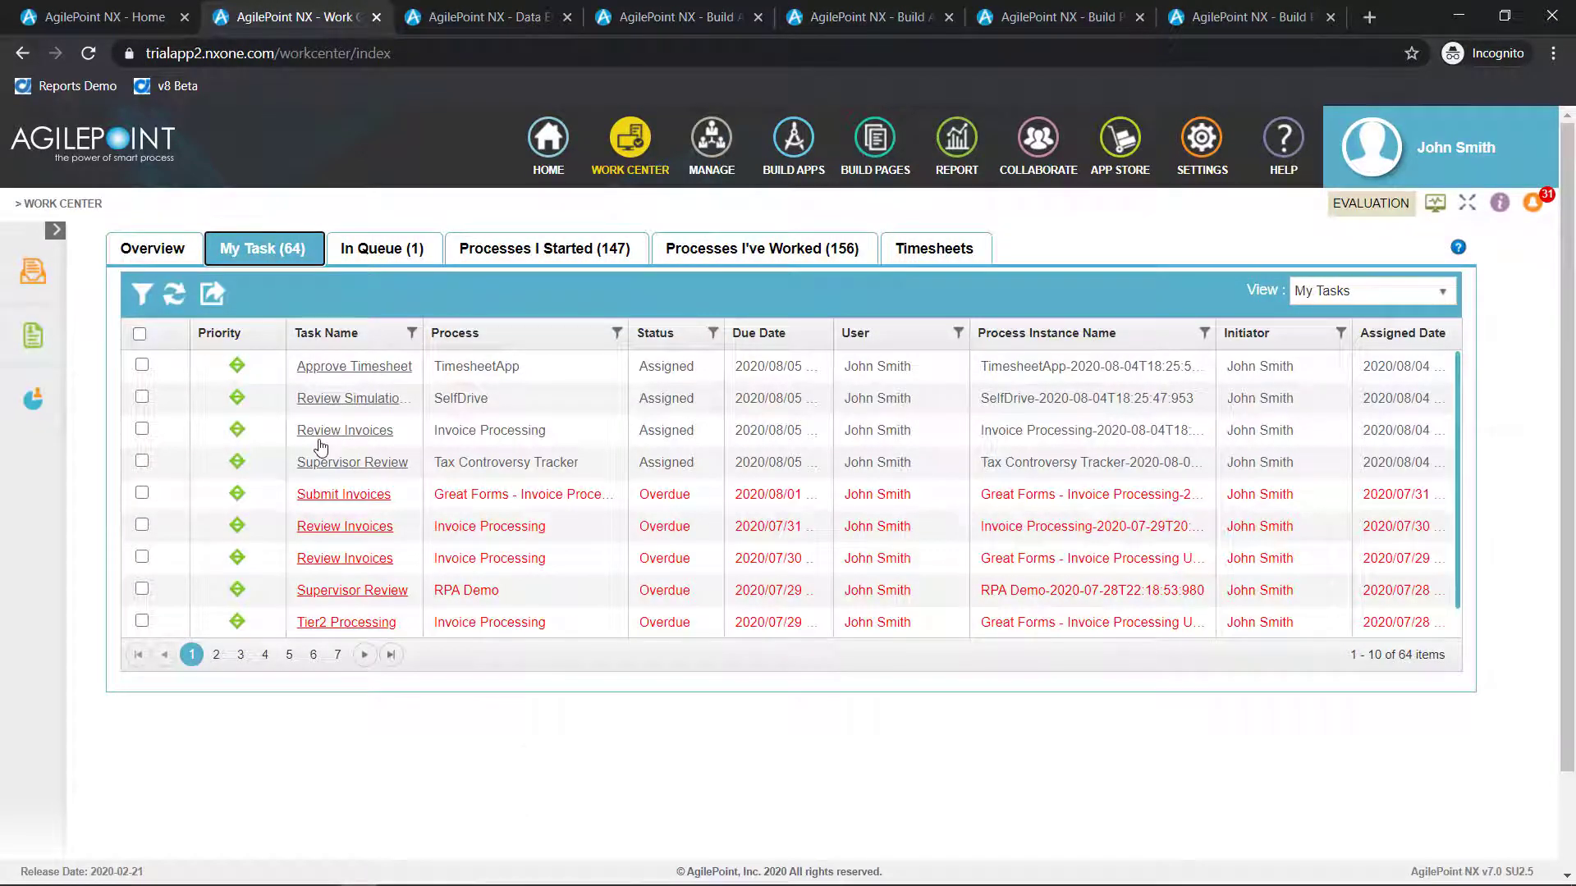
pyautogui.click(142, 295)
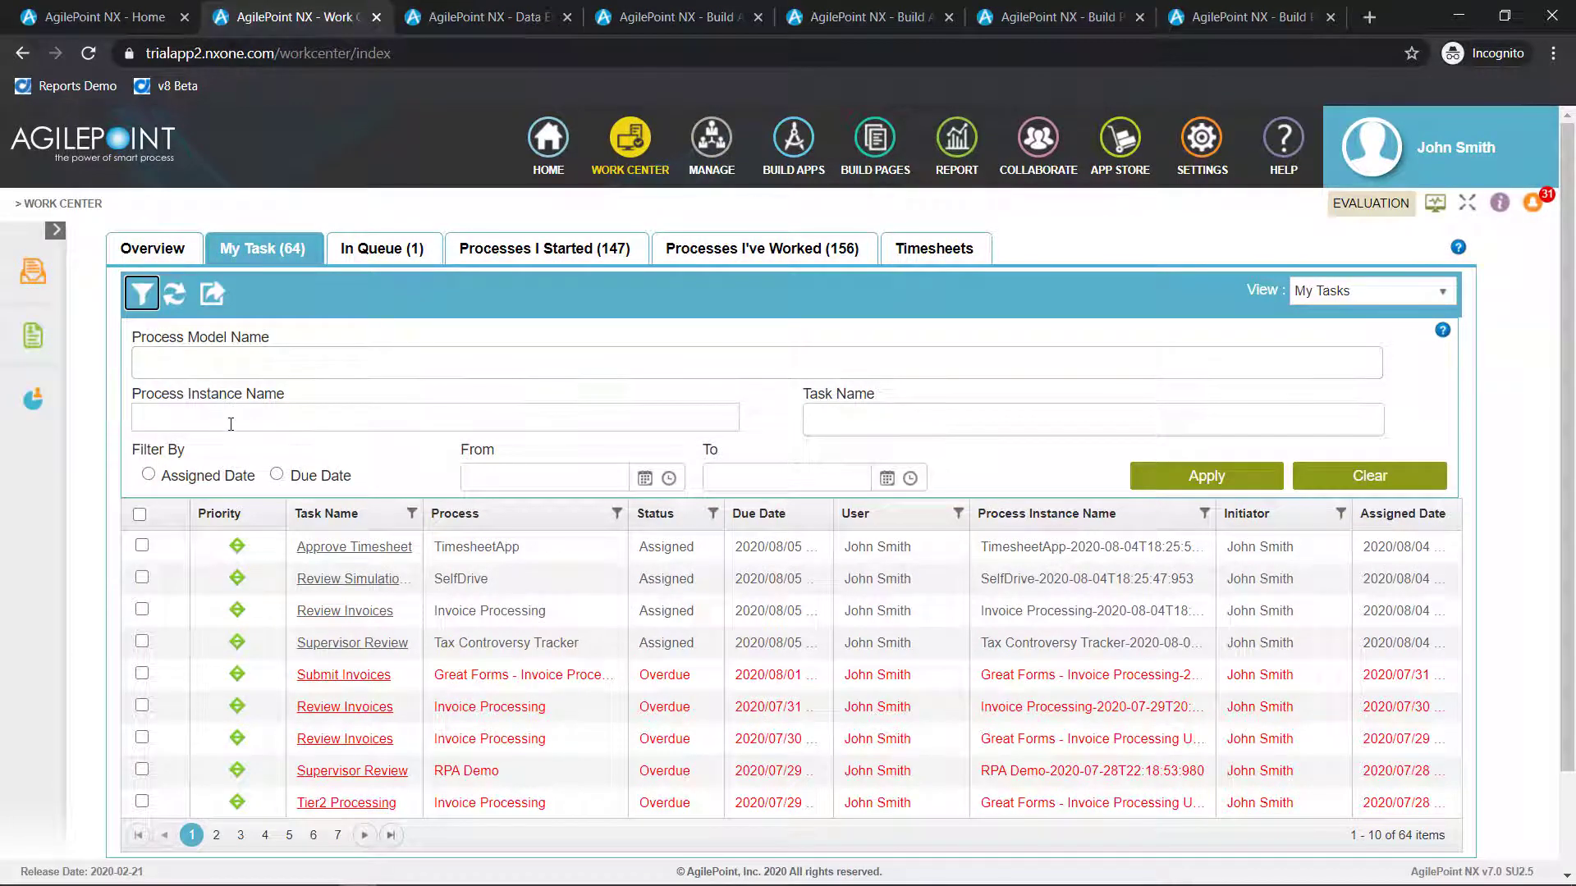
pyautogui.click(142, 296)
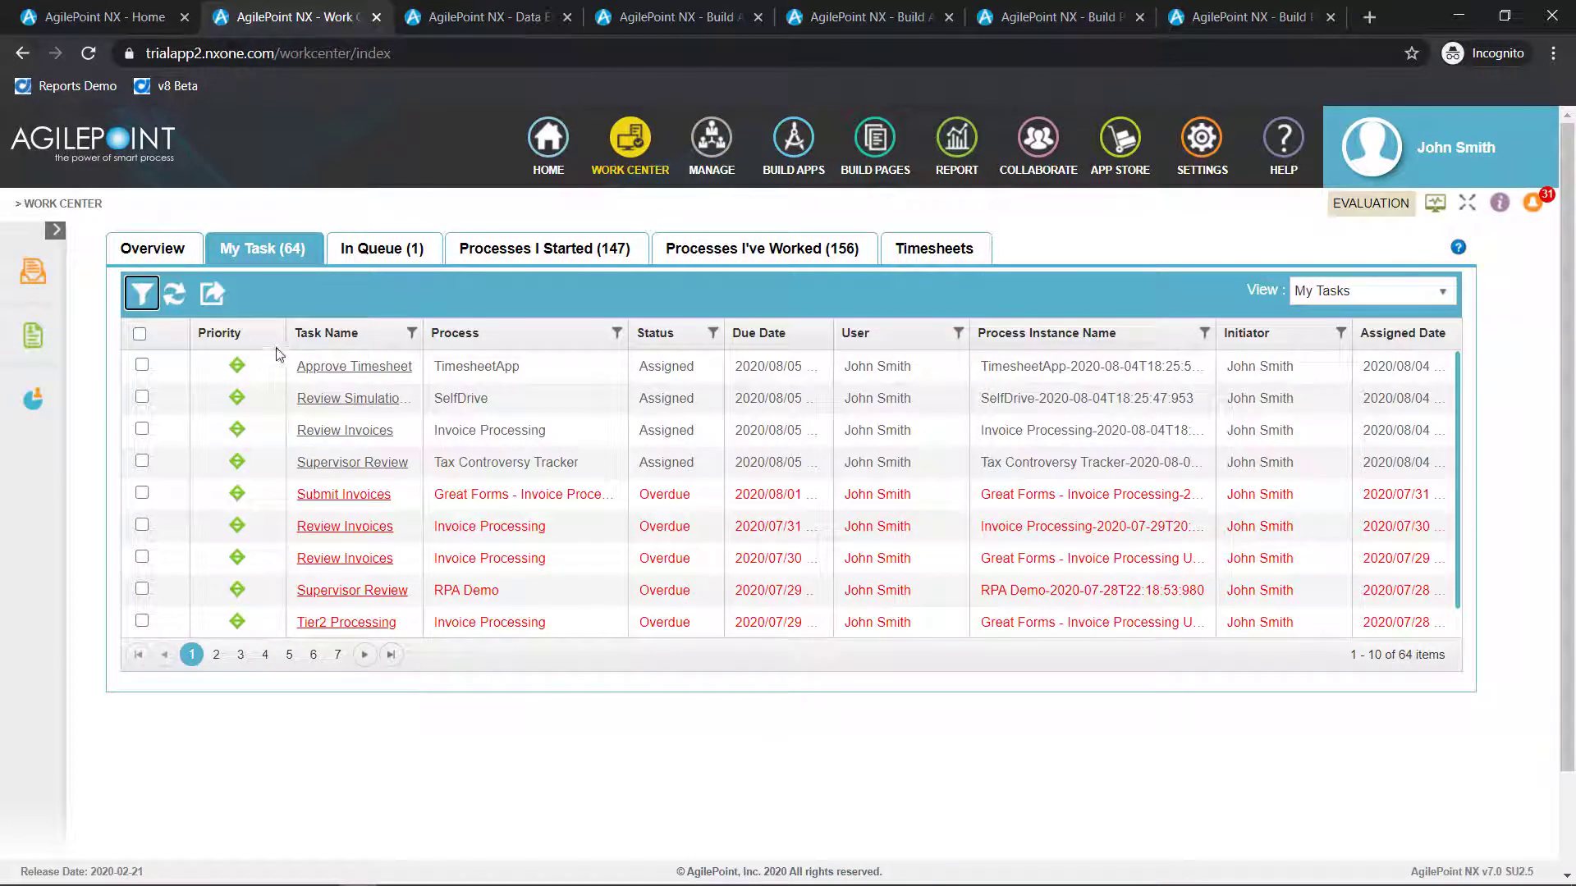
pyautogui.click(410, 332)
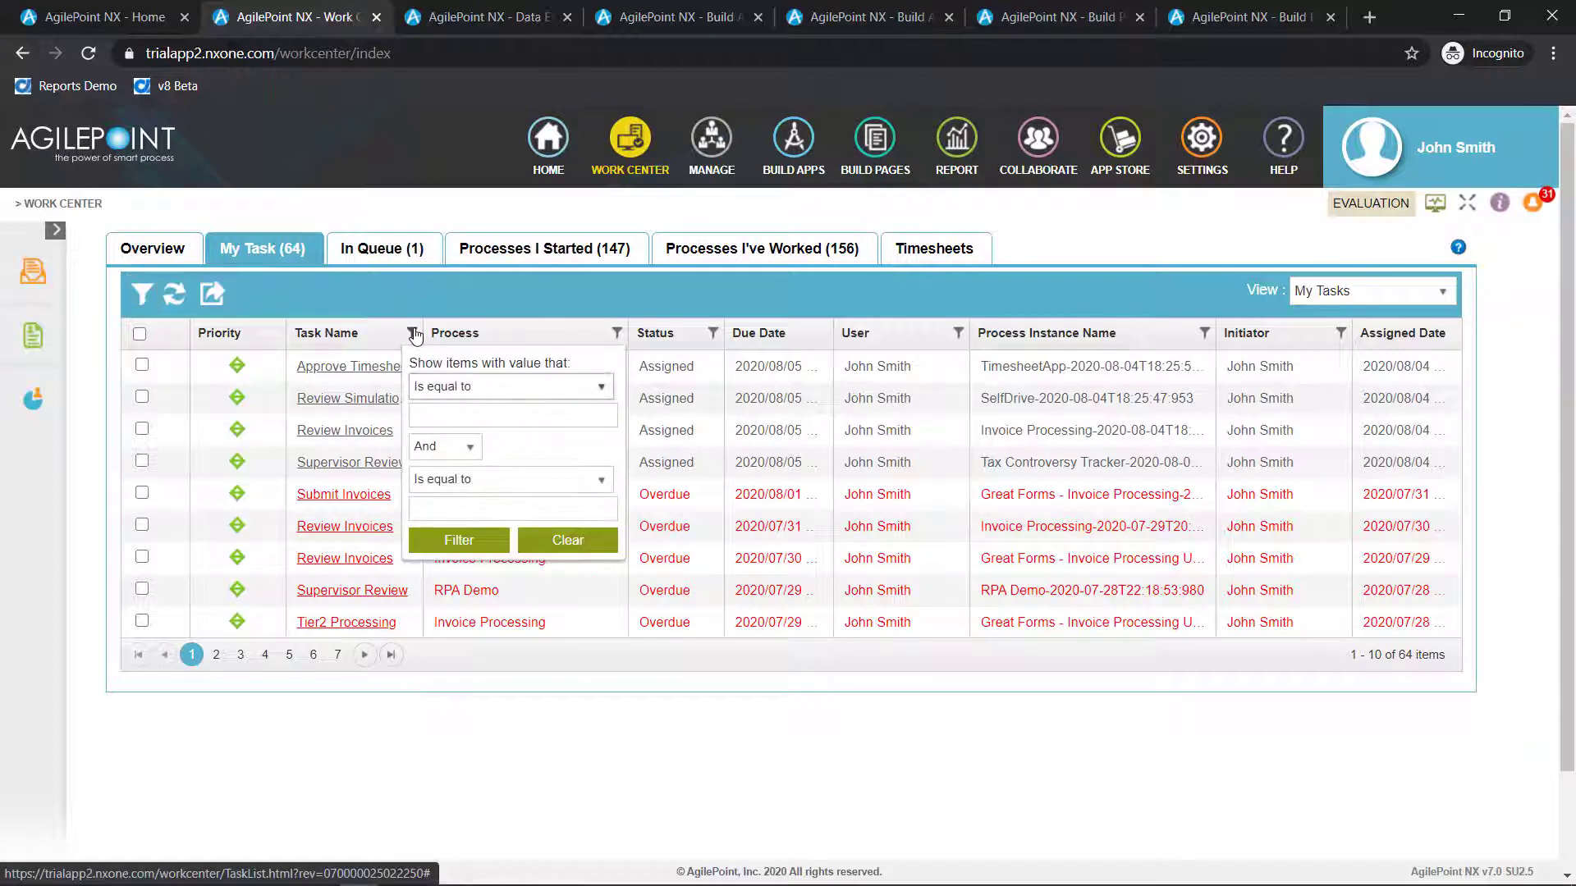
pyautogui.click(411, 333)
pyautogui.click(362, 334)
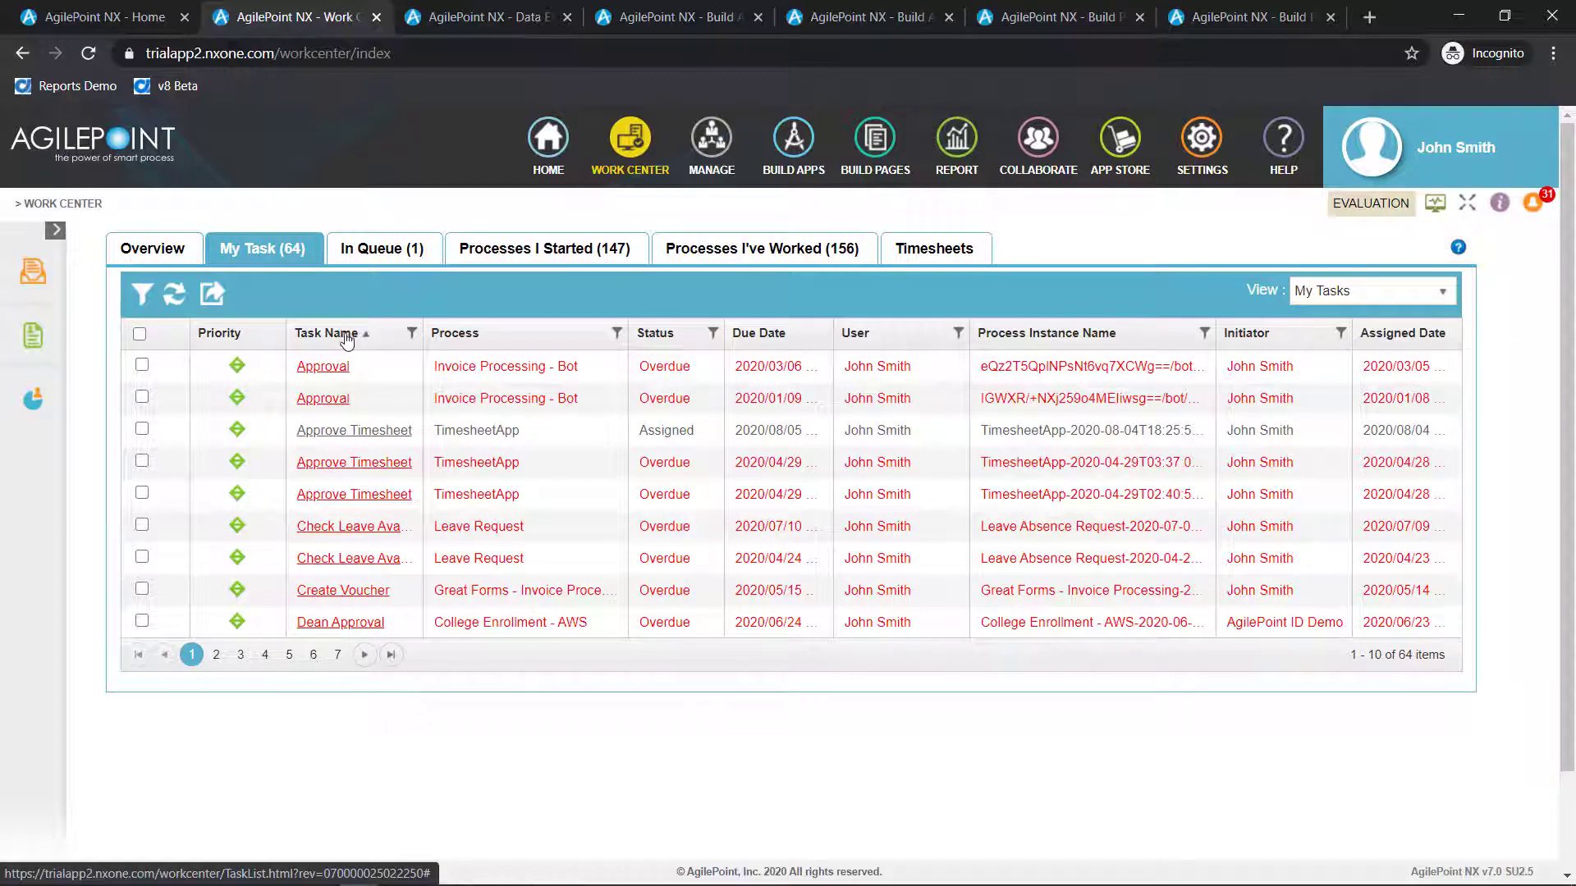
pyautogui.click(340, 336)
pyautogui.click(341, 336)
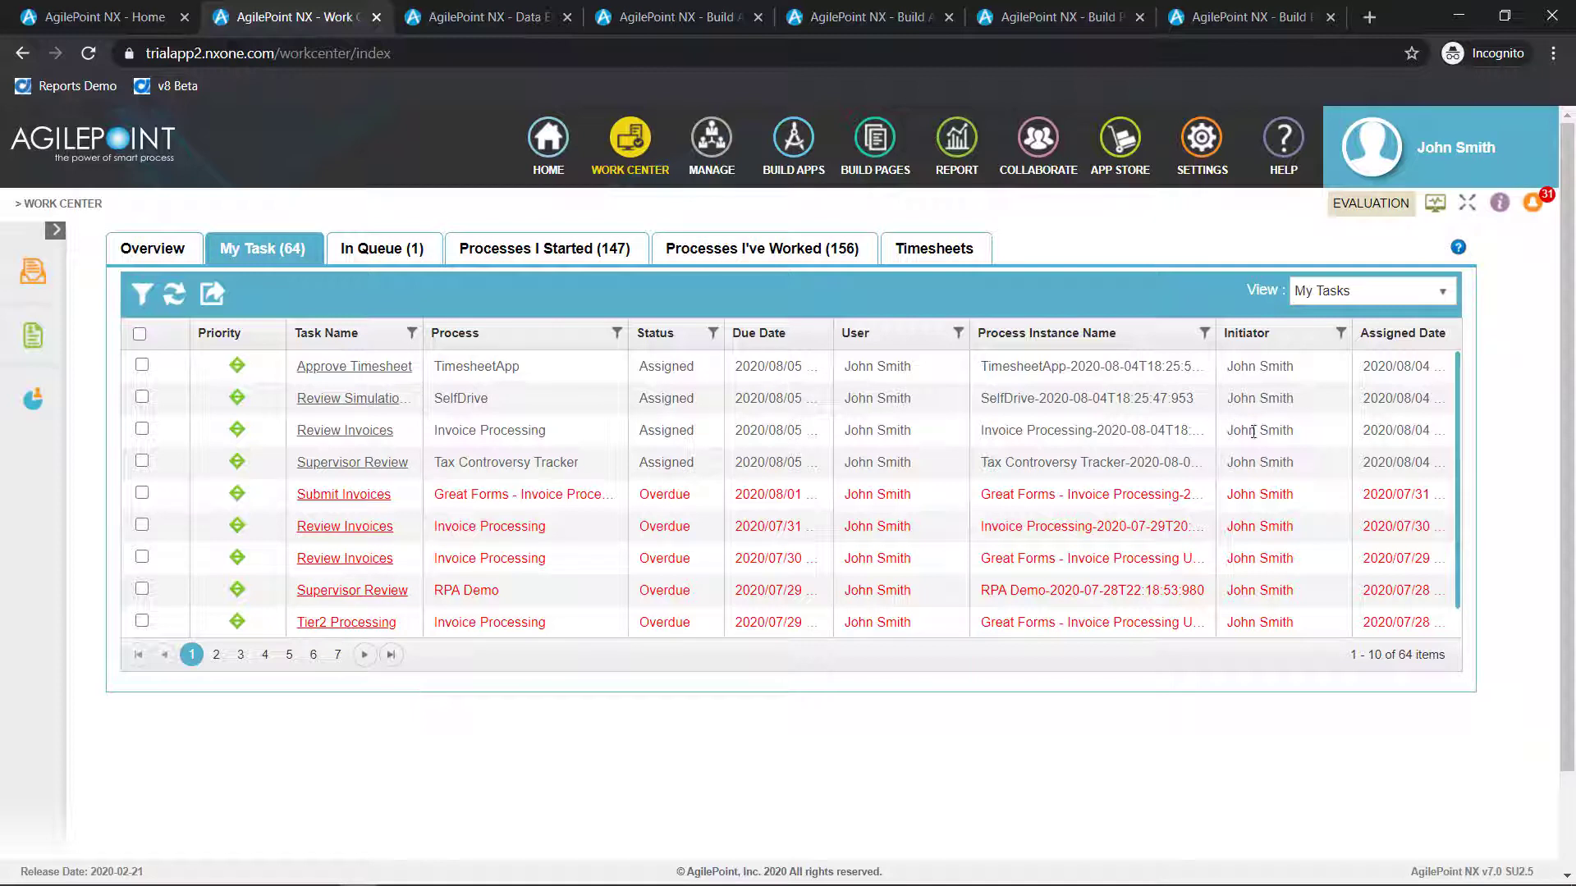
pyautogui.click(1350, 304)
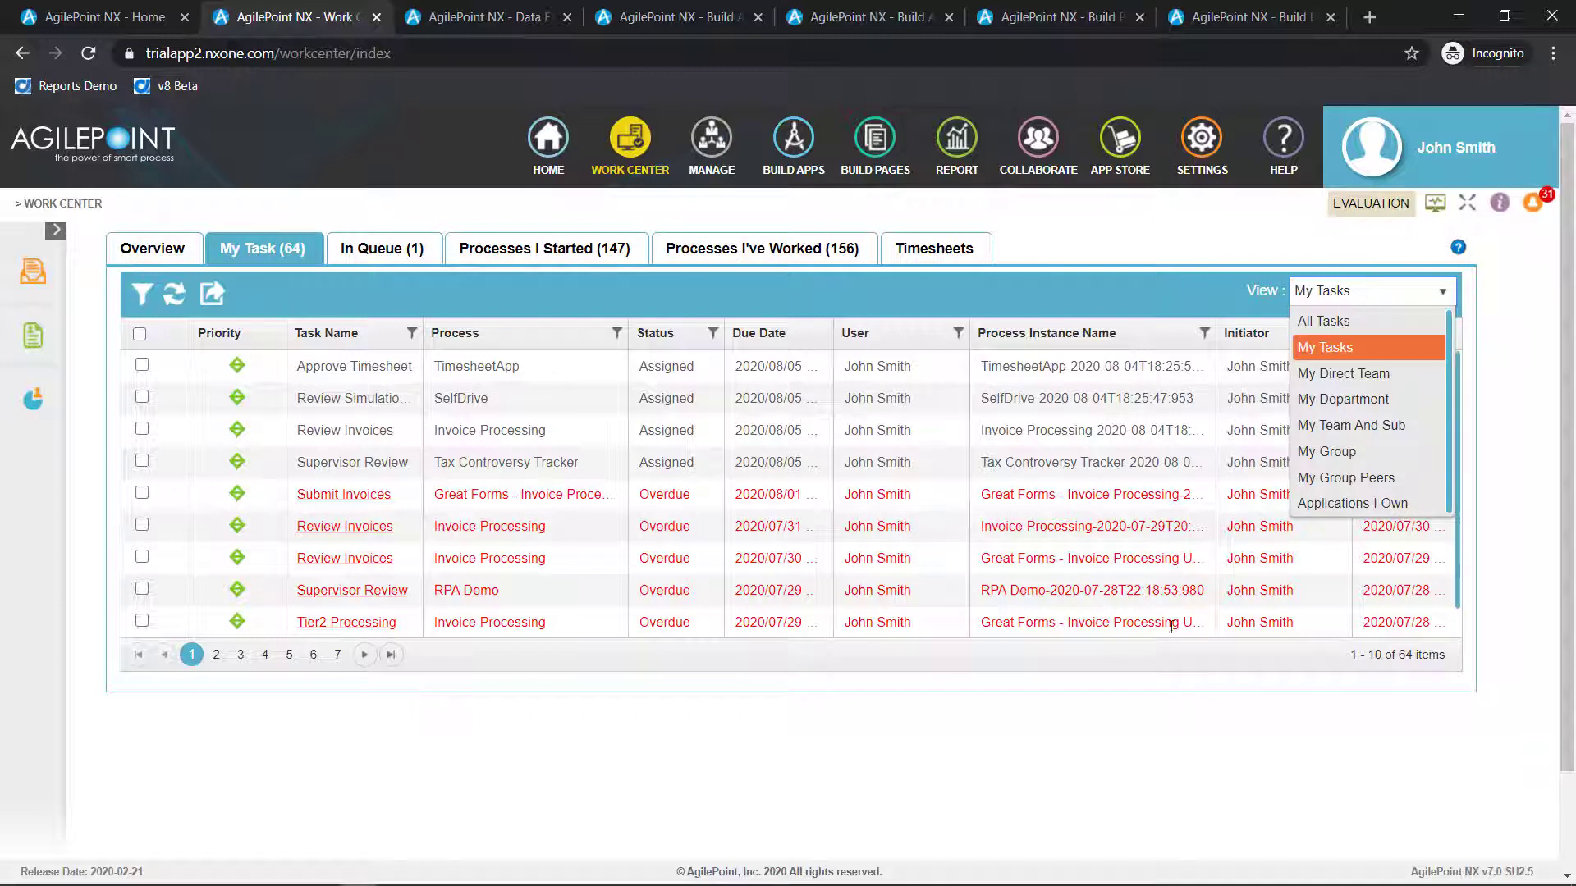
pyautogui.click(997, 760)
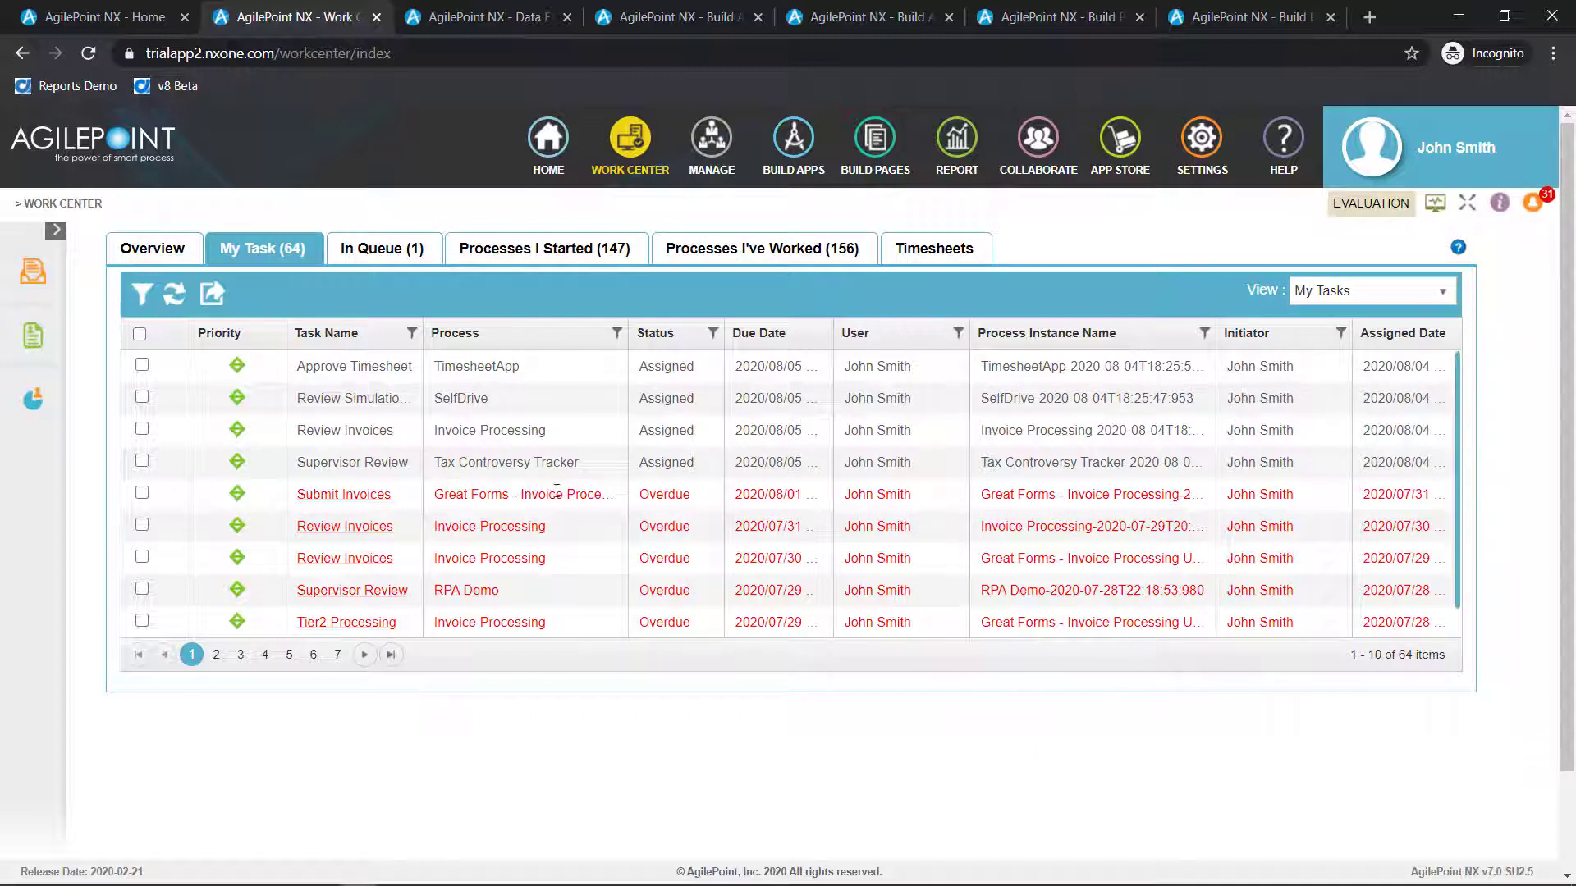
pyautogui.rightClick(371, 372)
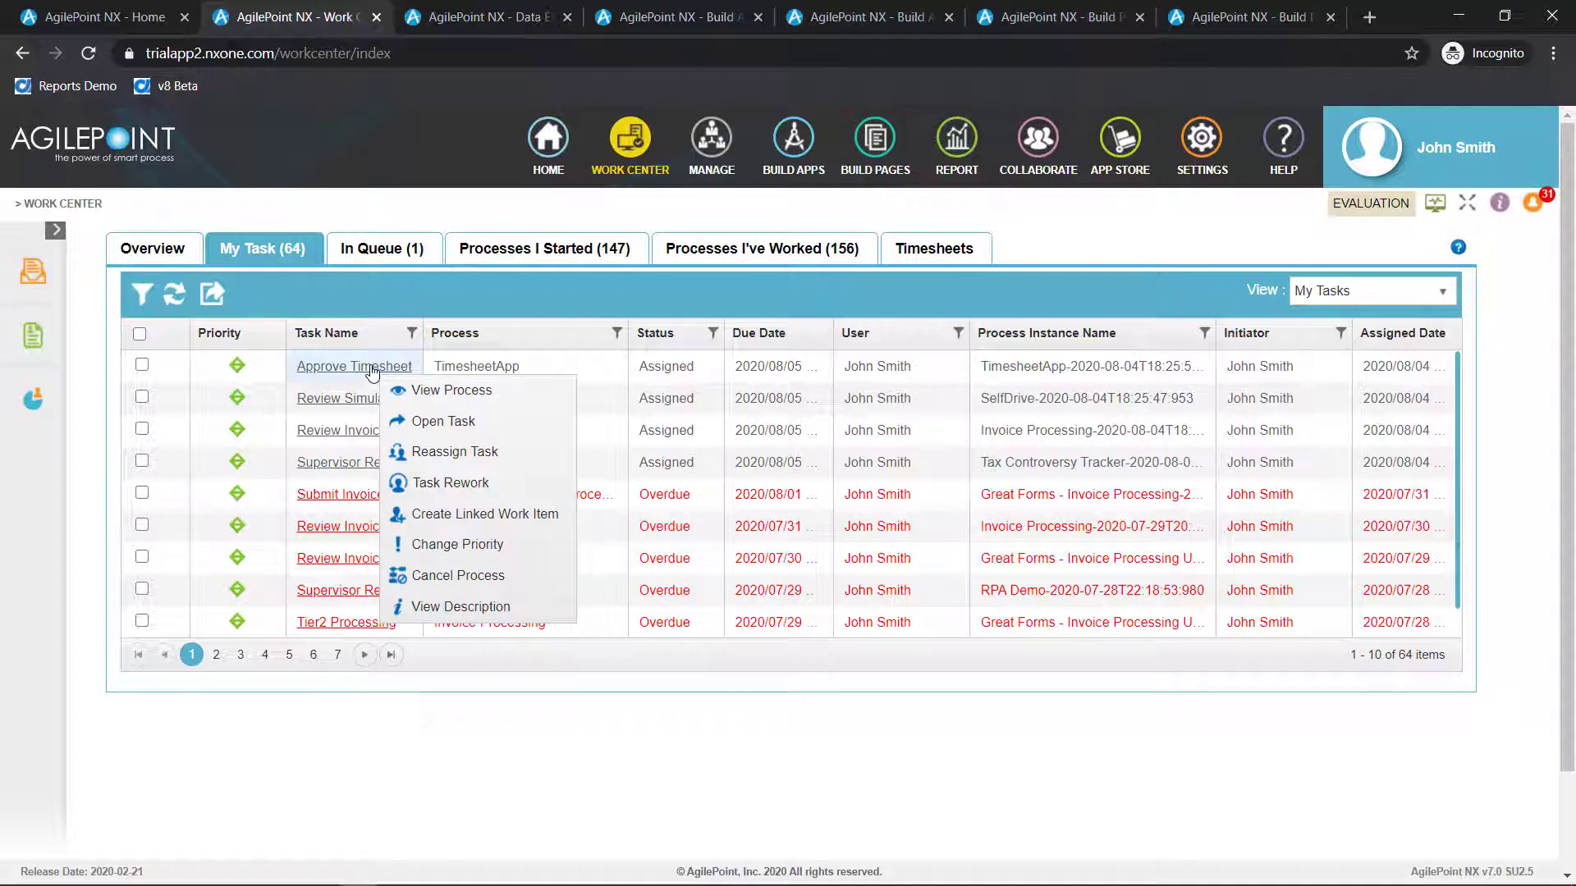
pyautogui.click(403, 391)
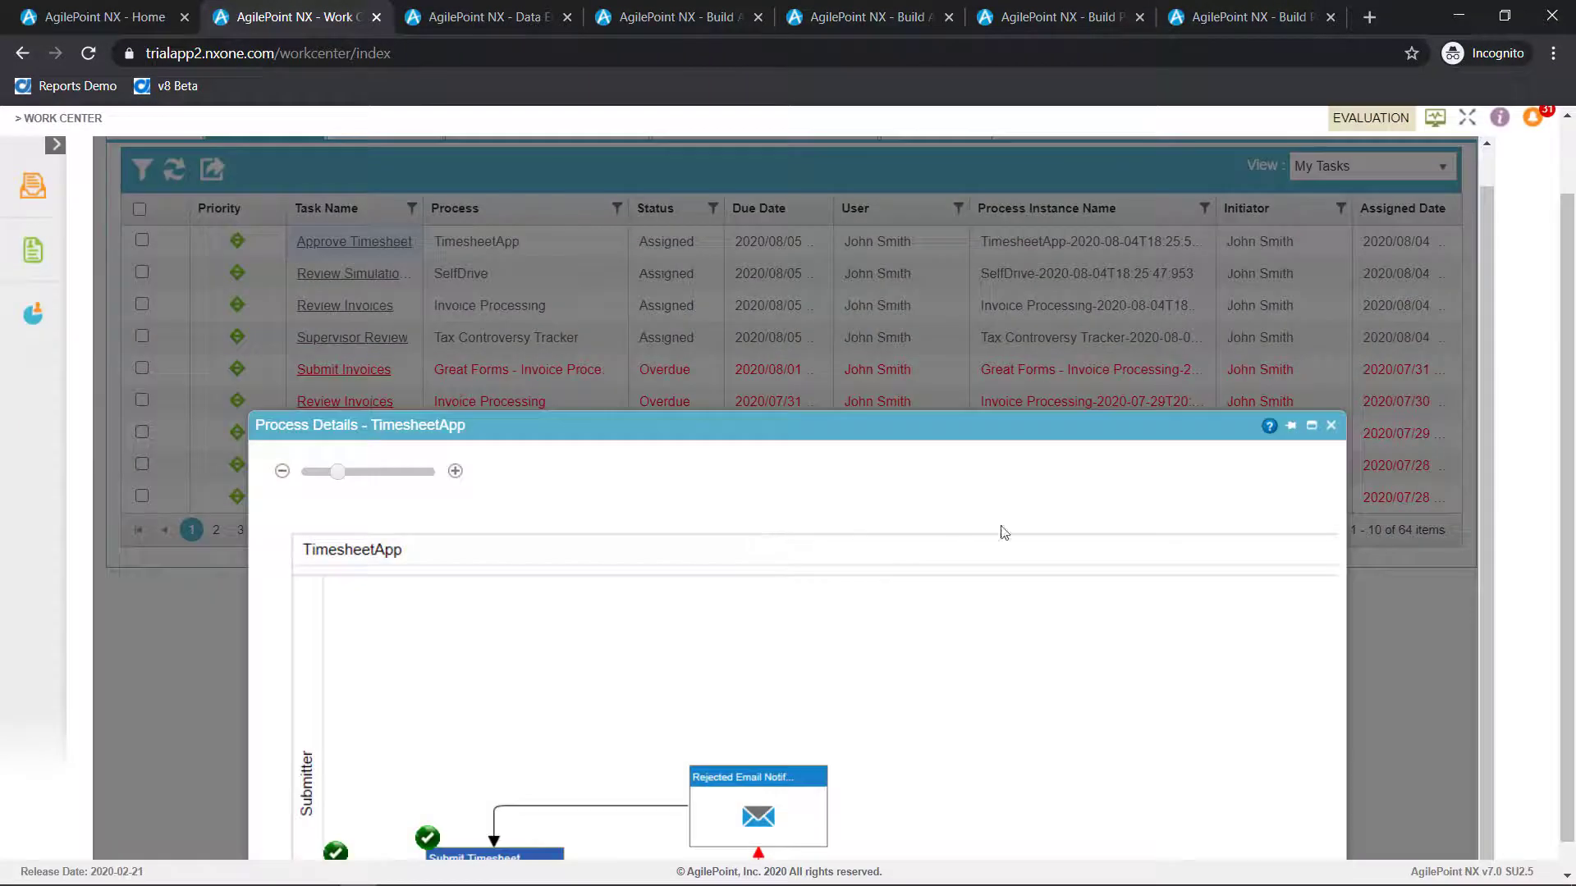
pyautogui.click(1294, 428)
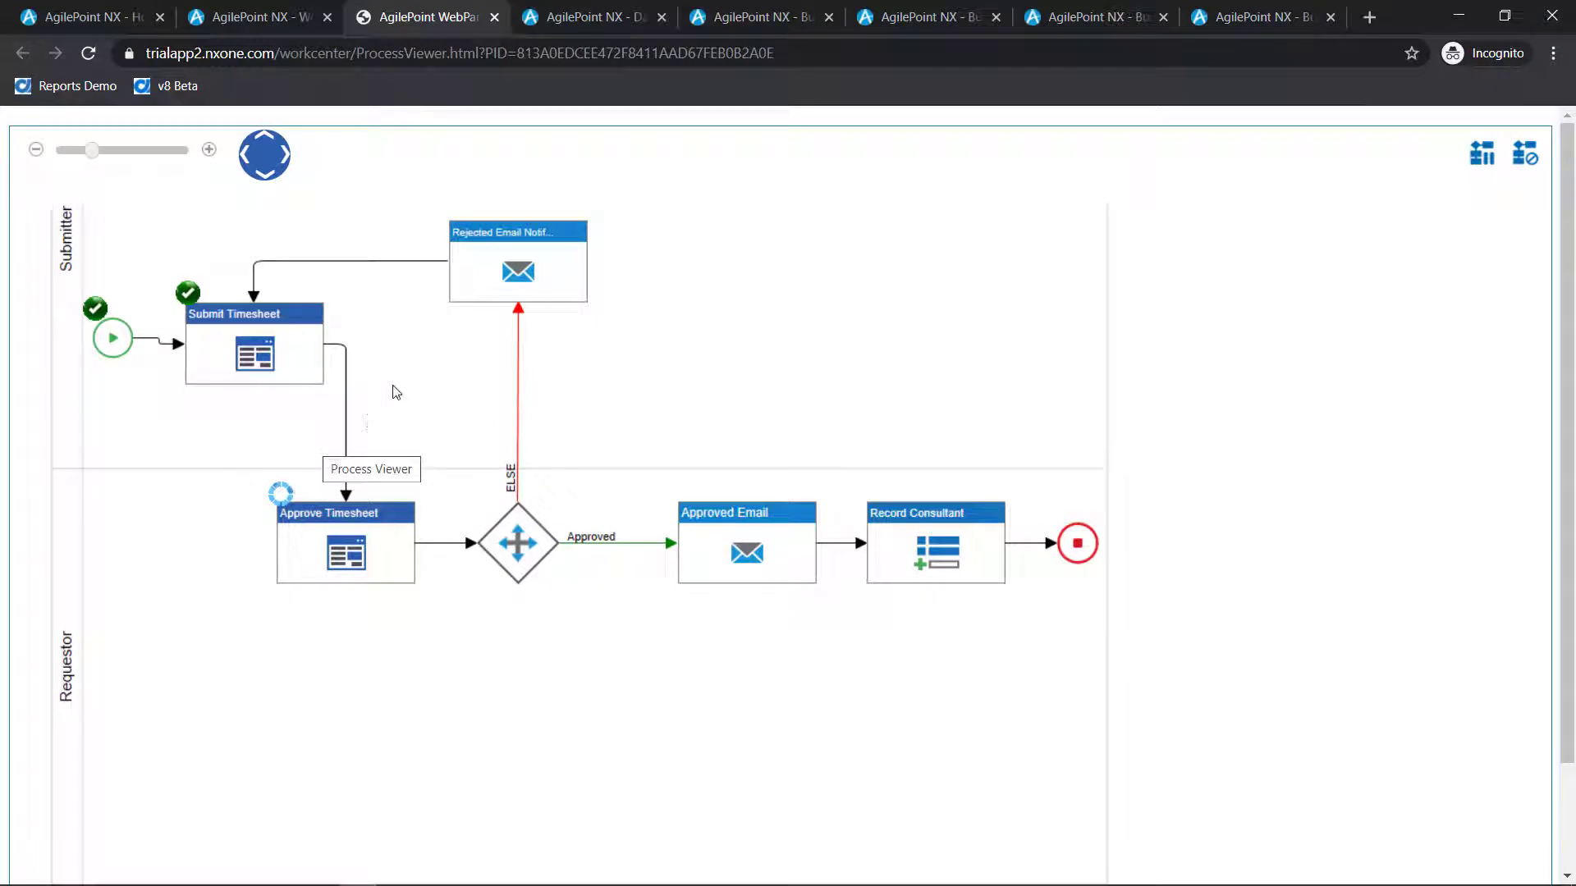
pyautogui.click(494, 16)
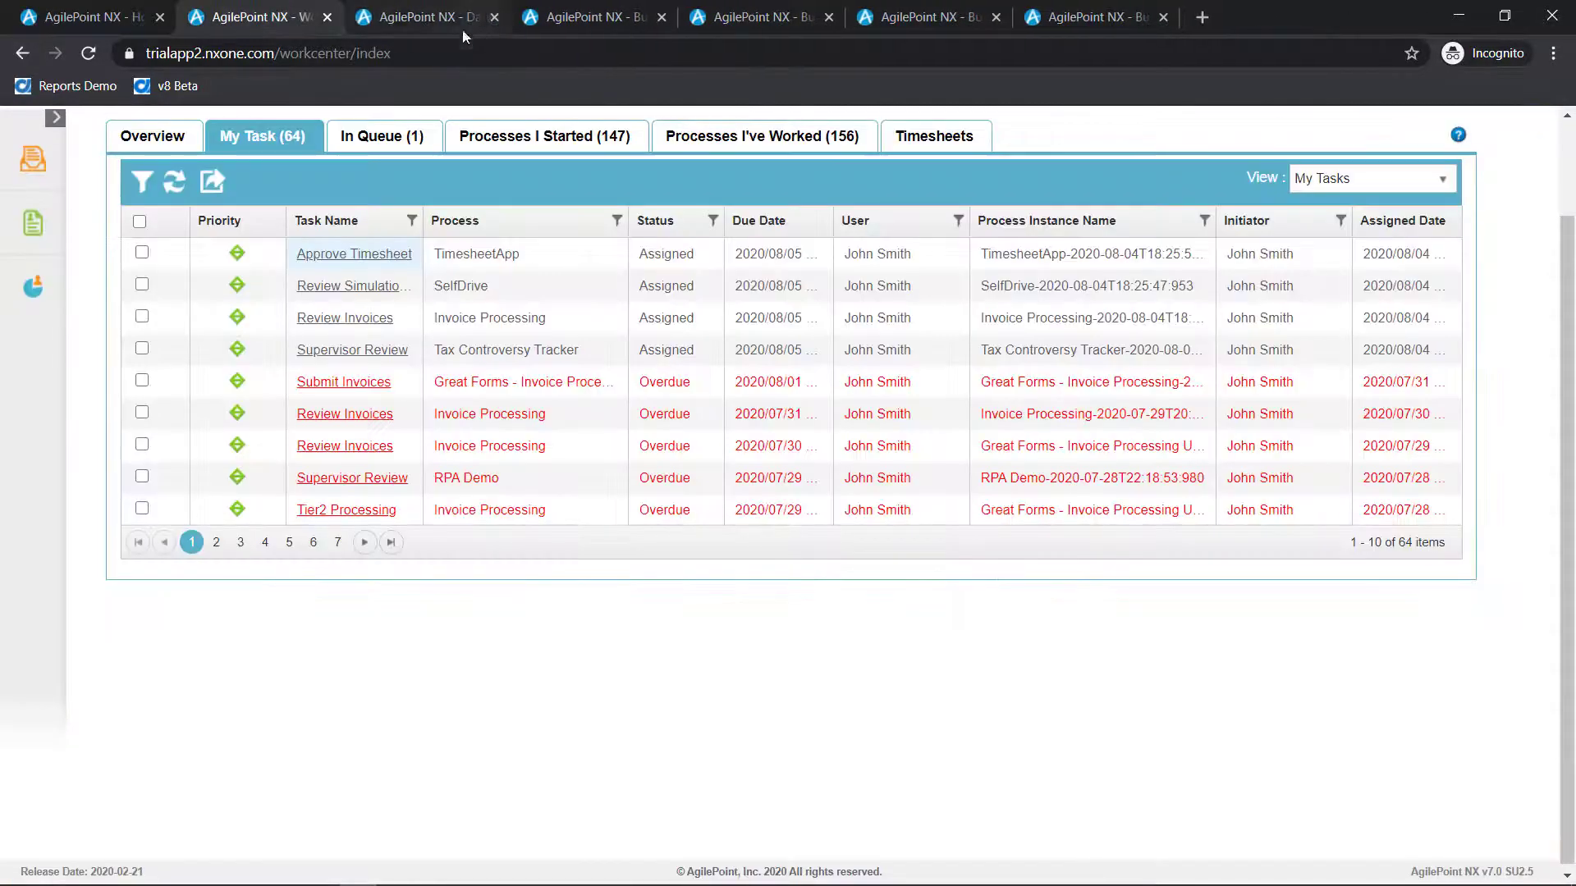
pyautogui.rightClick(356, 260)
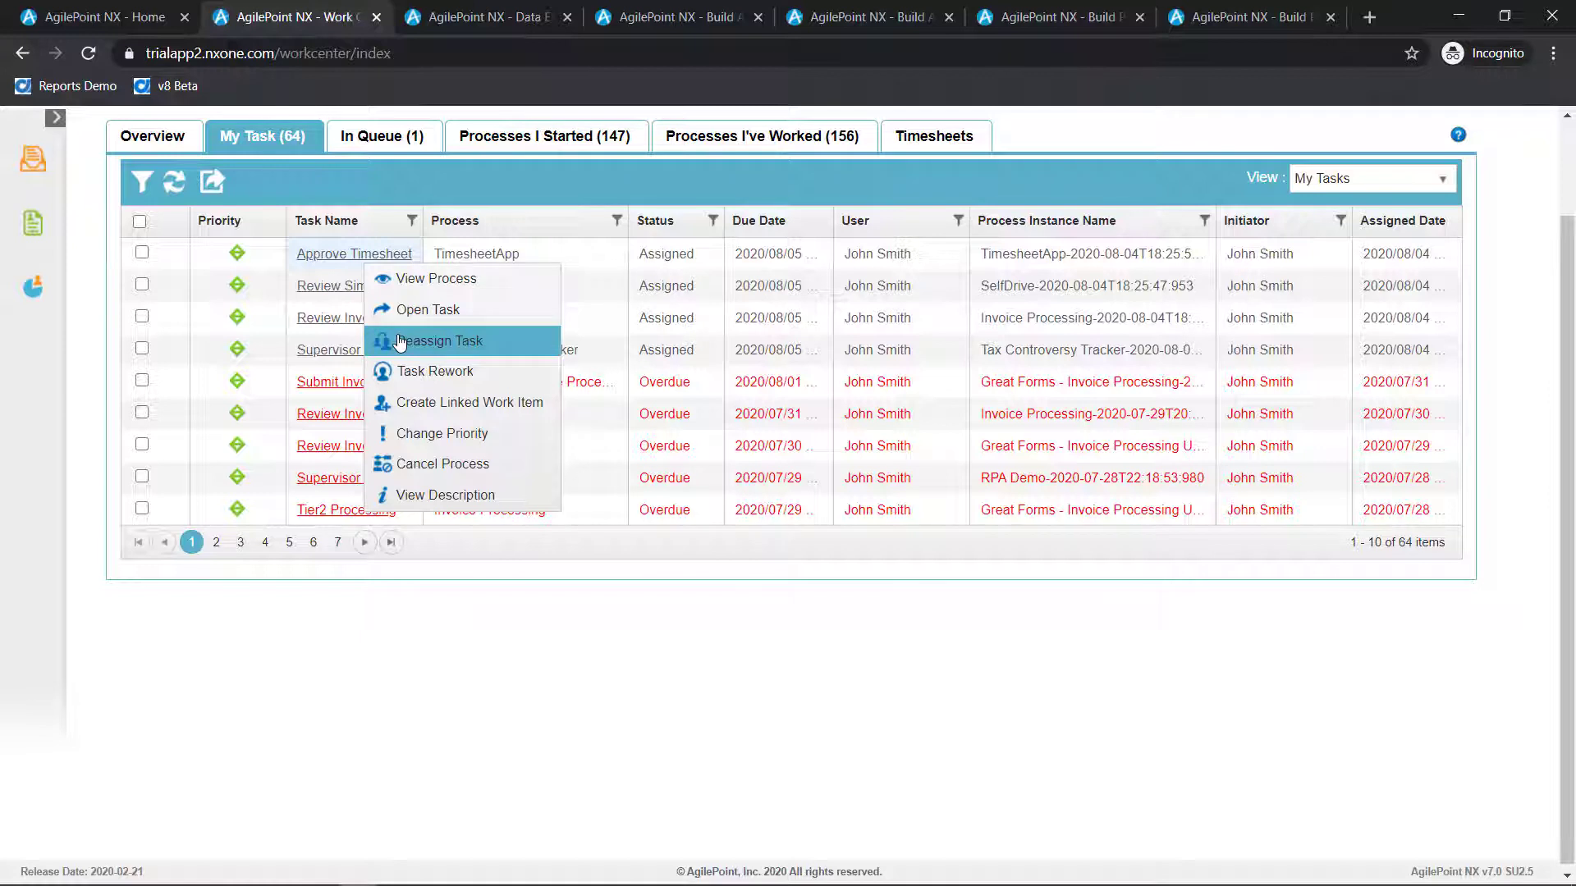
pyautogui.click(421, 408)
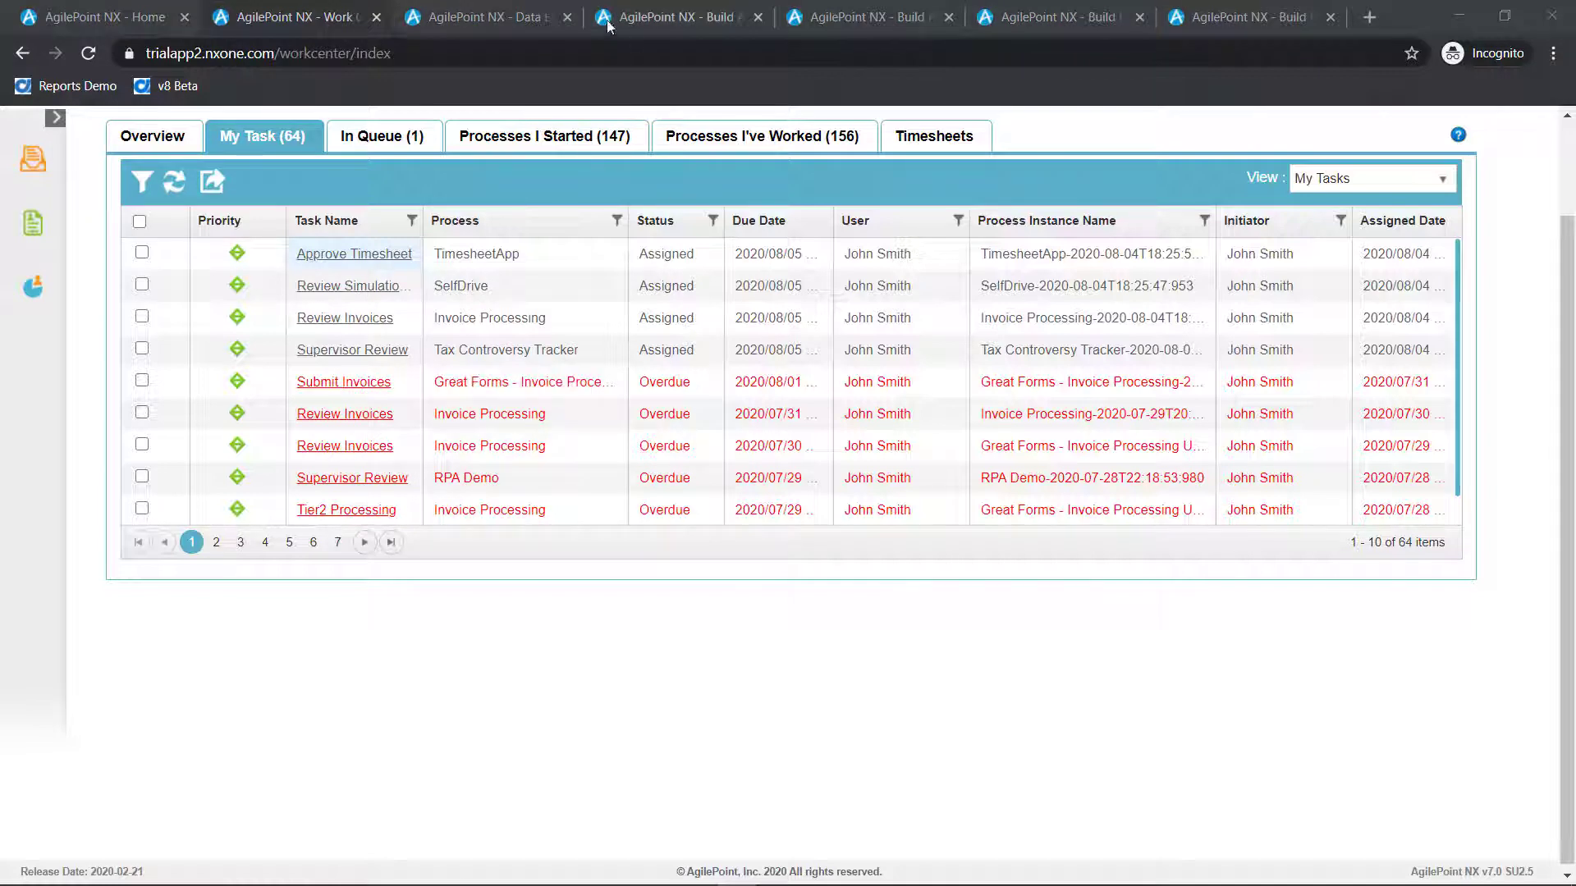
# Step: Go to Data Entities, list all entities, and open Customer's seven fields
pyautogui.click(516, 19)
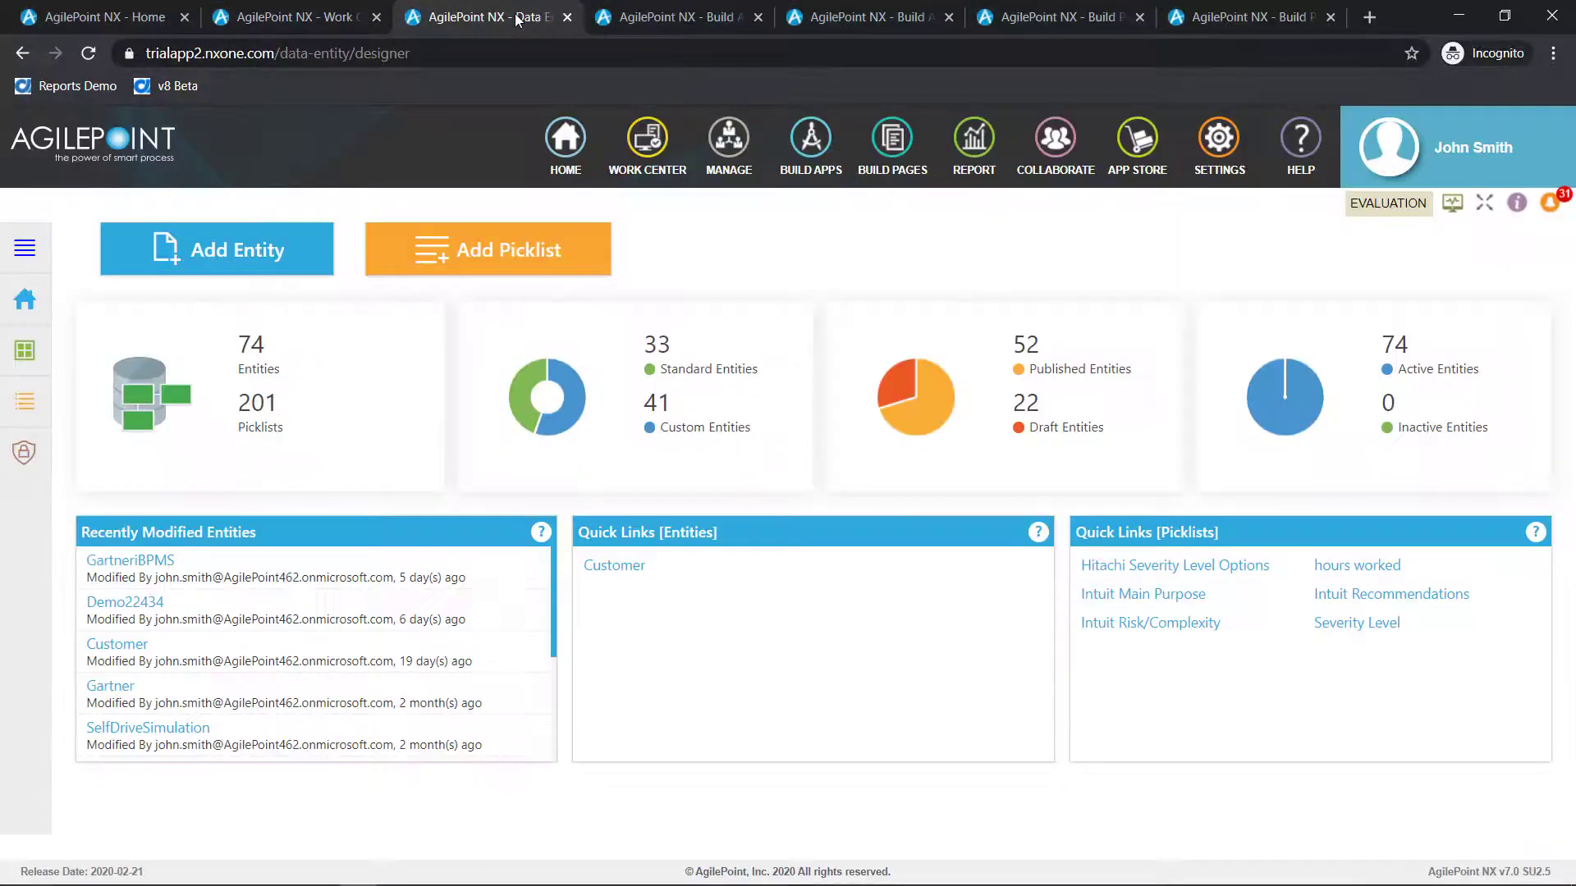
pyautogui.click(24, 354)
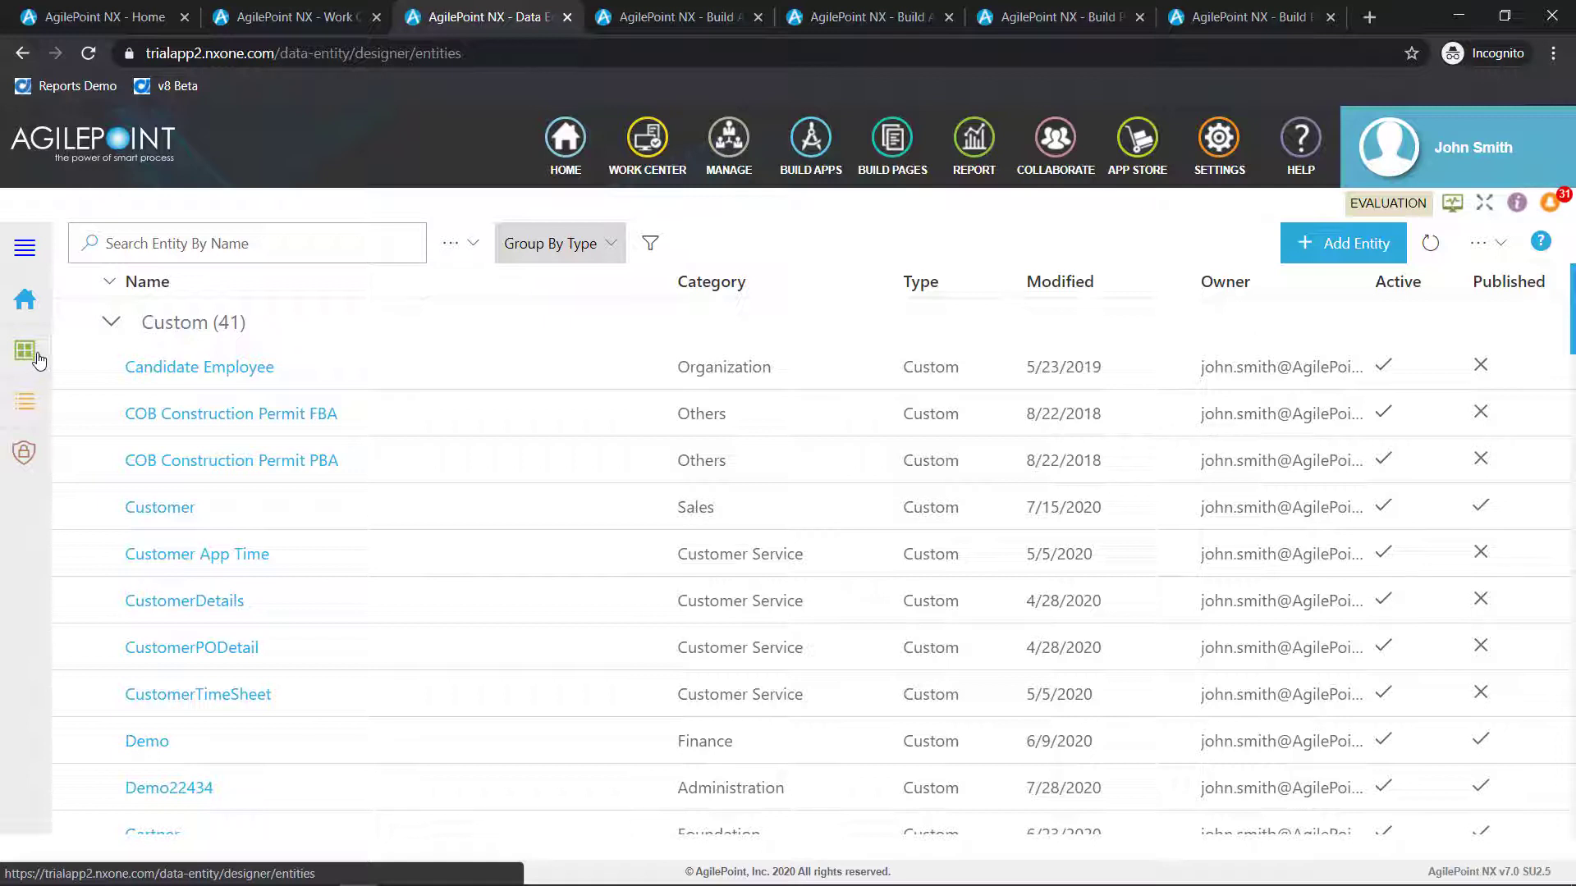
pyautogui.click(164, 509)
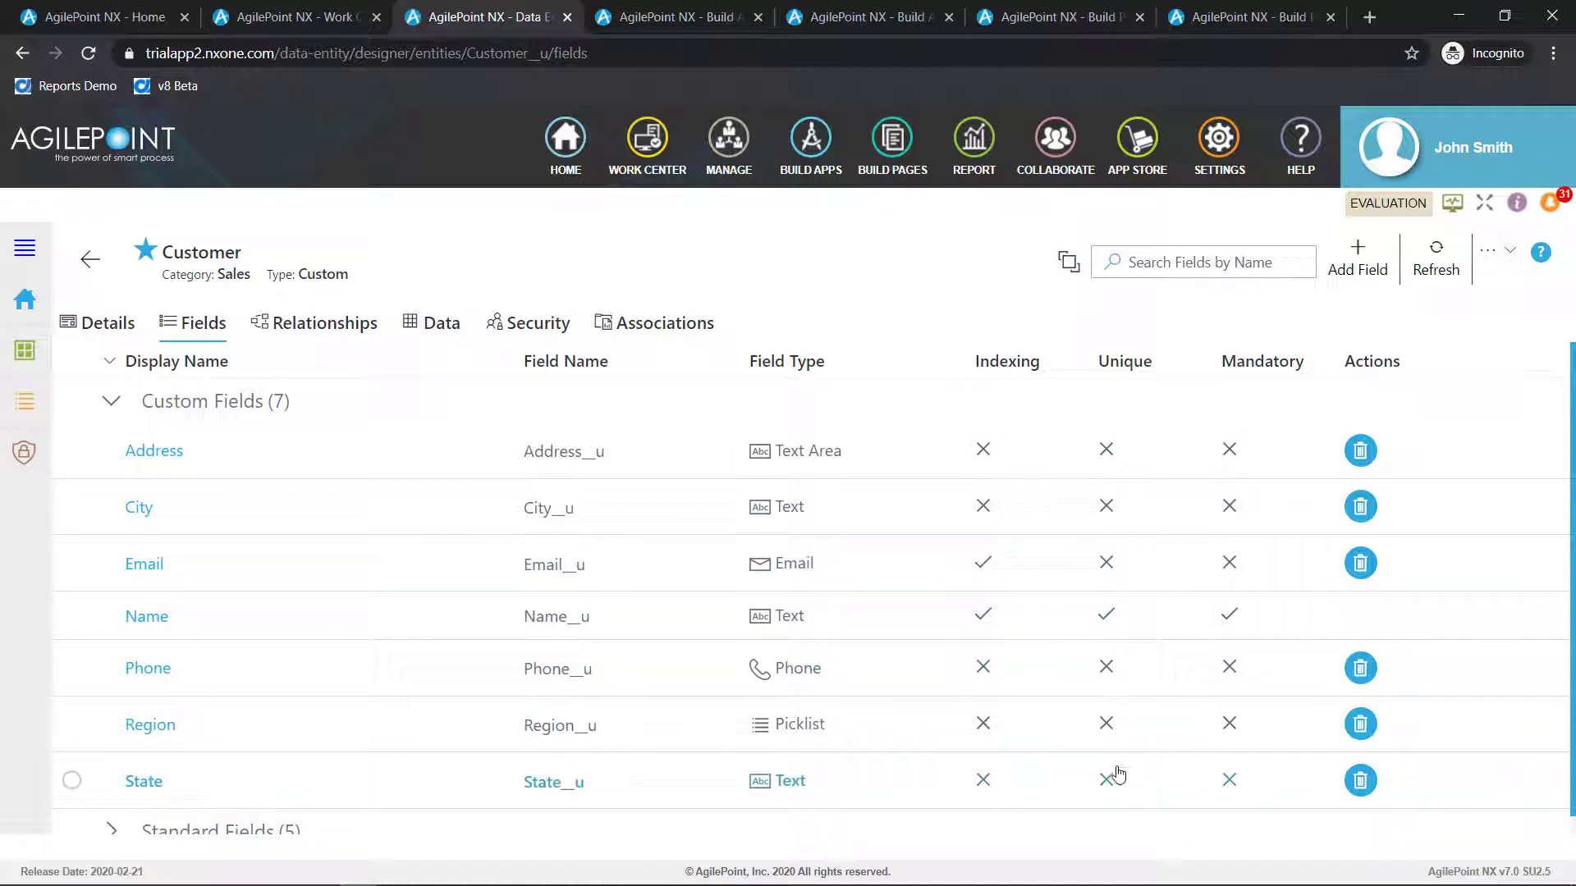
# Step: Start adding a new Phone-type field to the Customer entity
pyautogui.click(1355, 265)
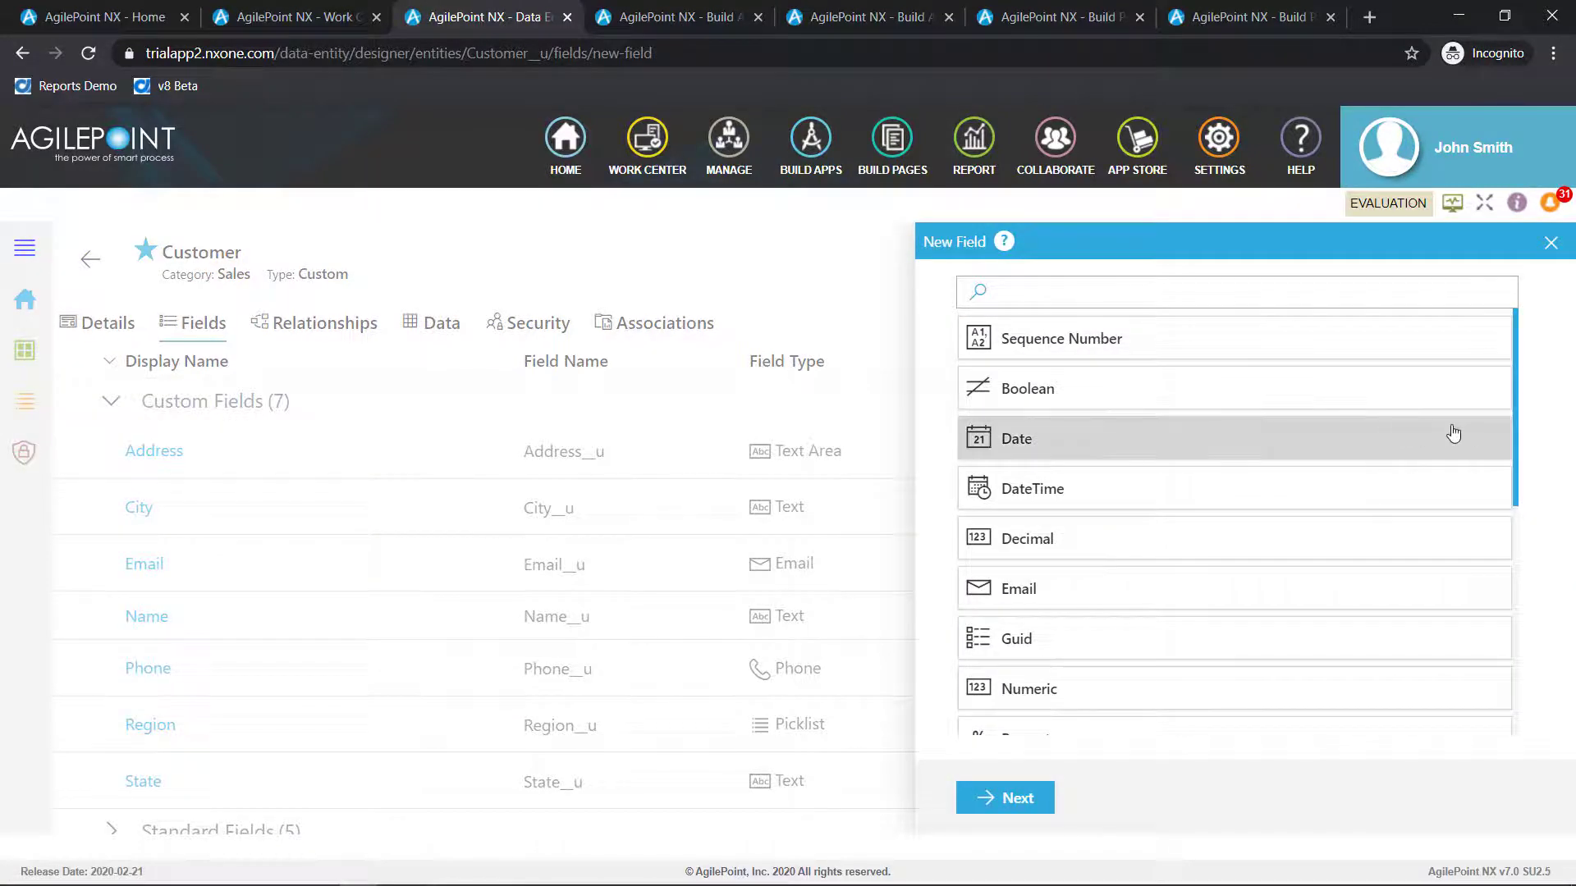
pyautogui.moveTo(1518, 439); pyautogui.dragTo(1528, 621)
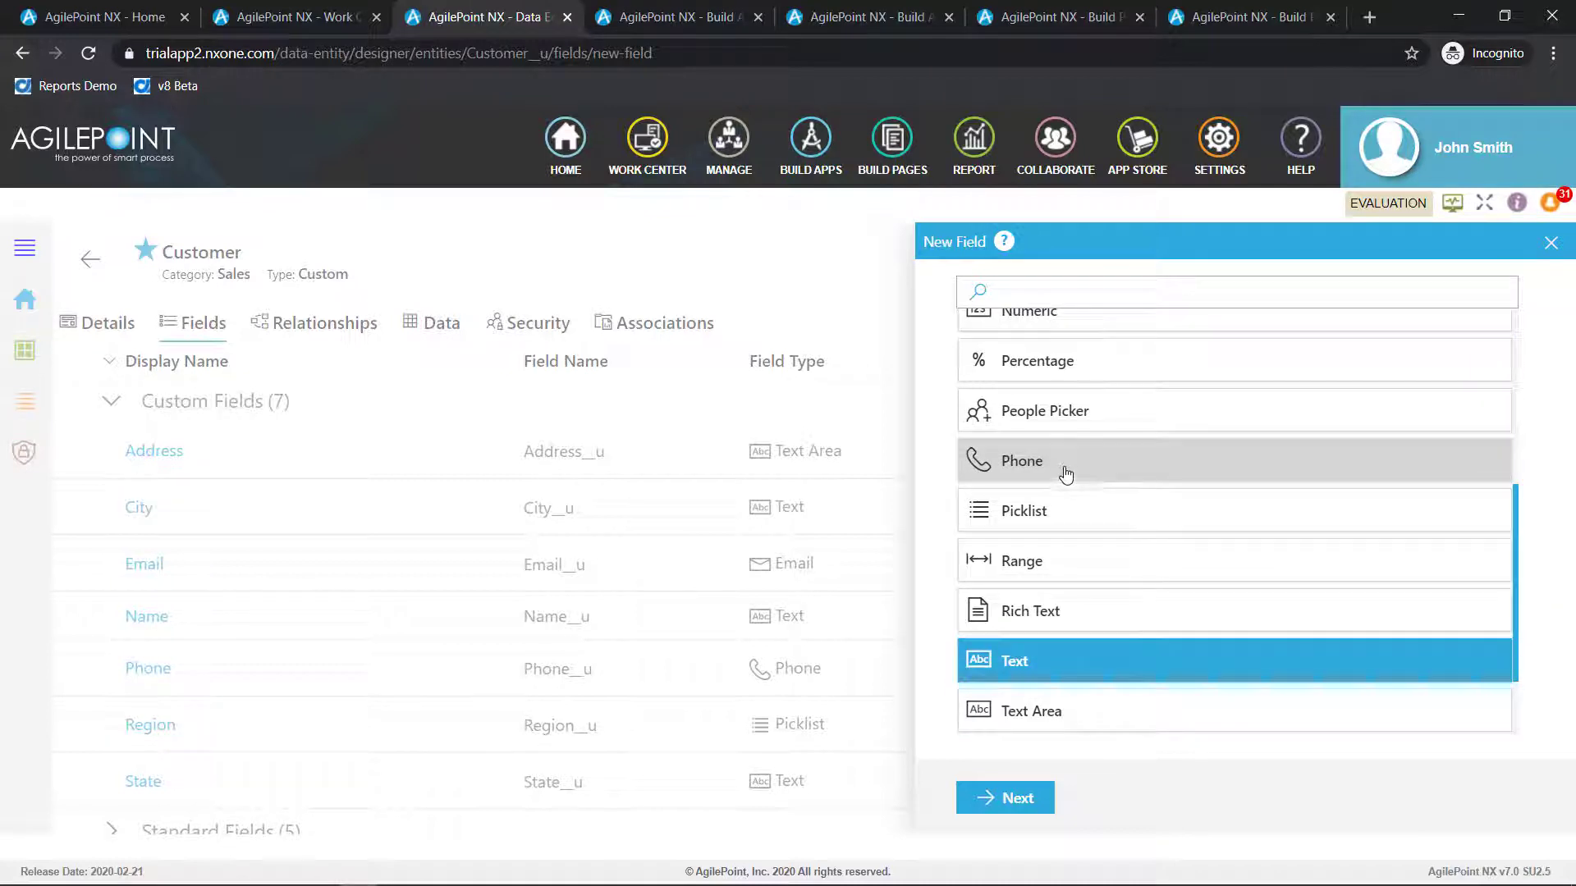
pyautogui.click(1060, 469)
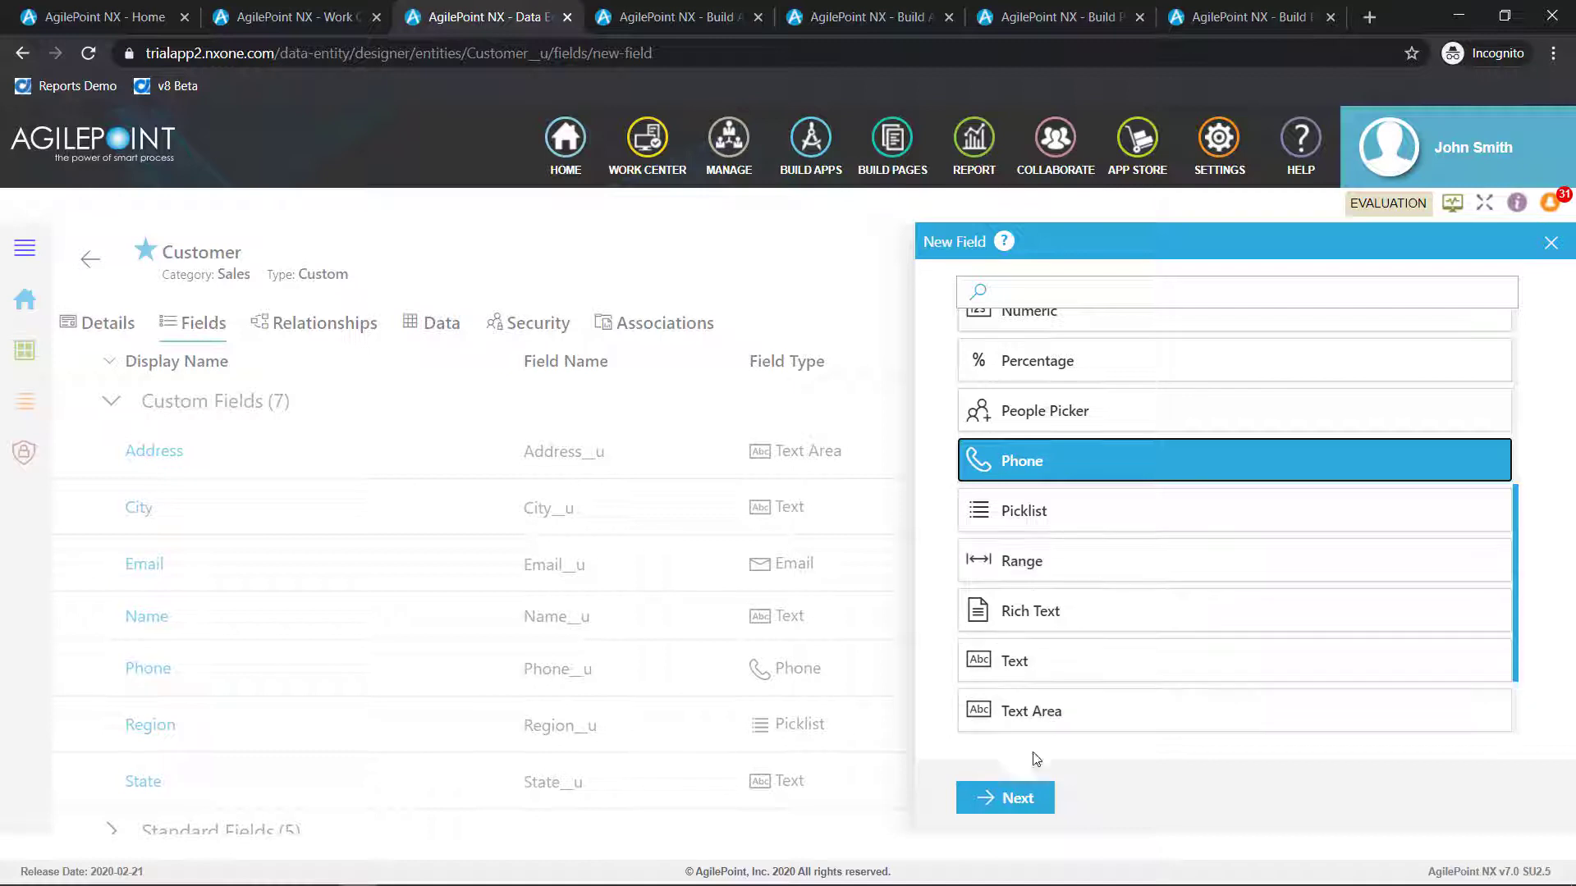
pyautogui.click(1011, 796)
# Step: Enter display name 'F', discard the unsaved field, and open the IT Service Request model
pyautogui.click(1016, 379)
pyautogui.write('FAx')
pyautogui.press('Tab')
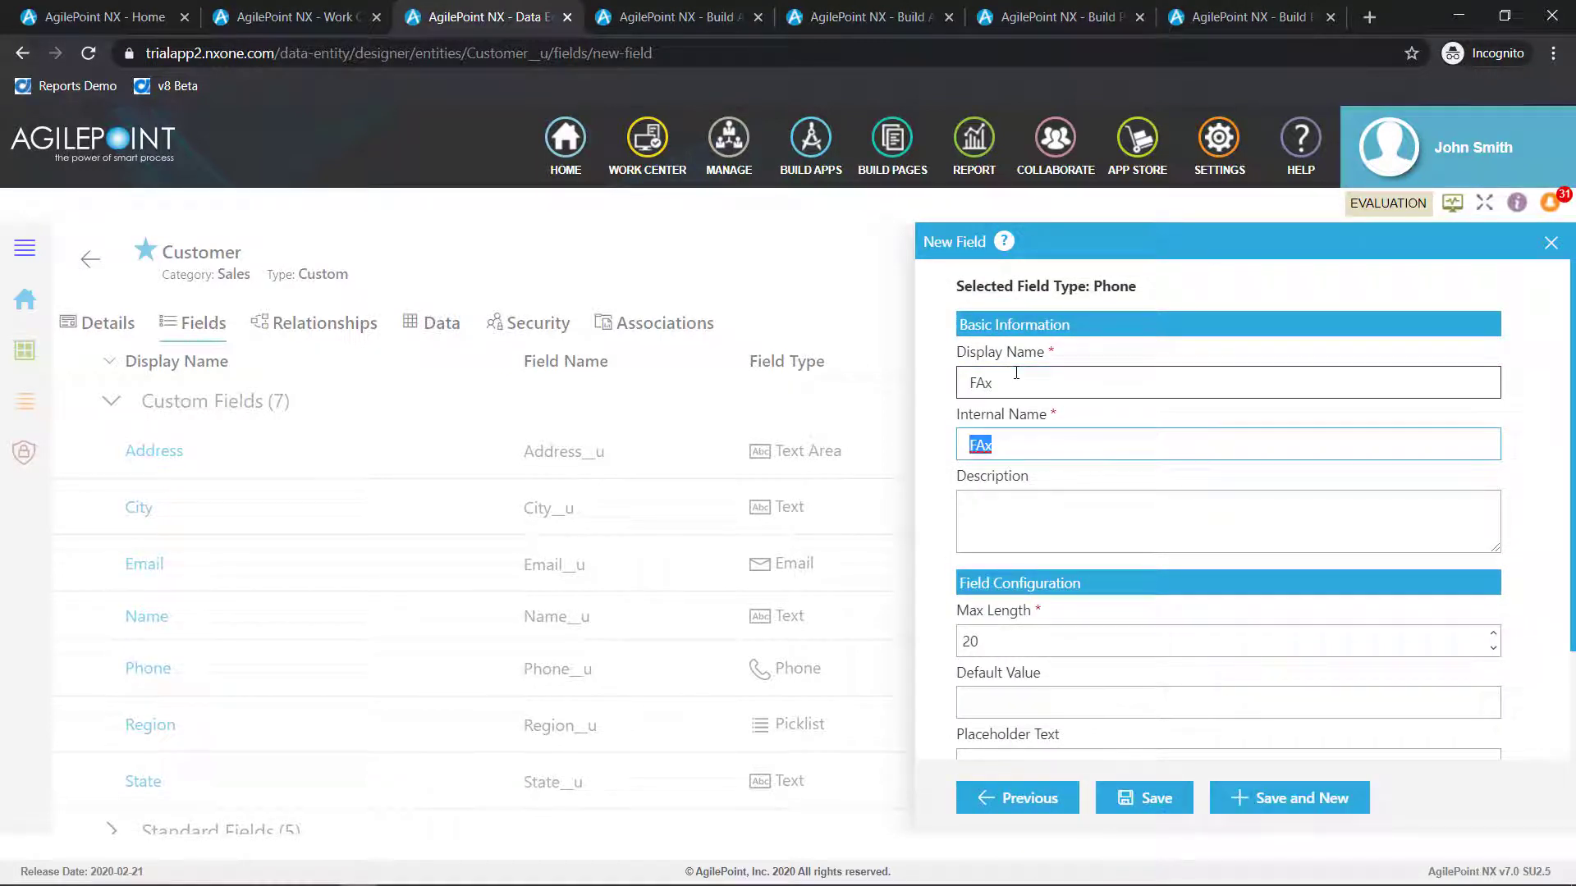
pyautogui.scroll(-1, 1182, 632)
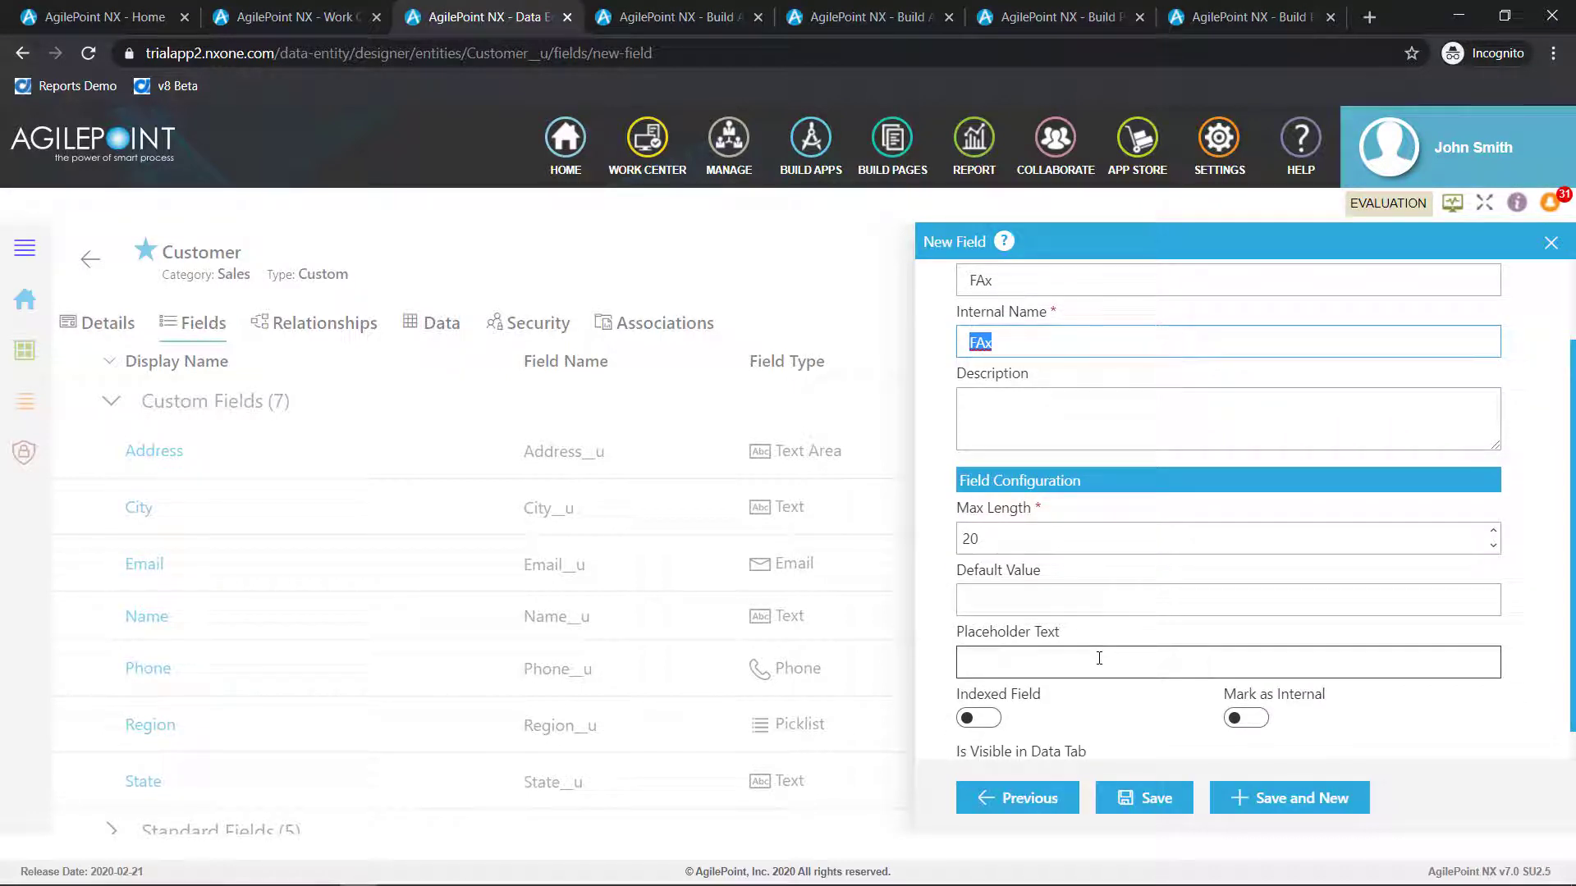
pyautogui.click(1547, 245)
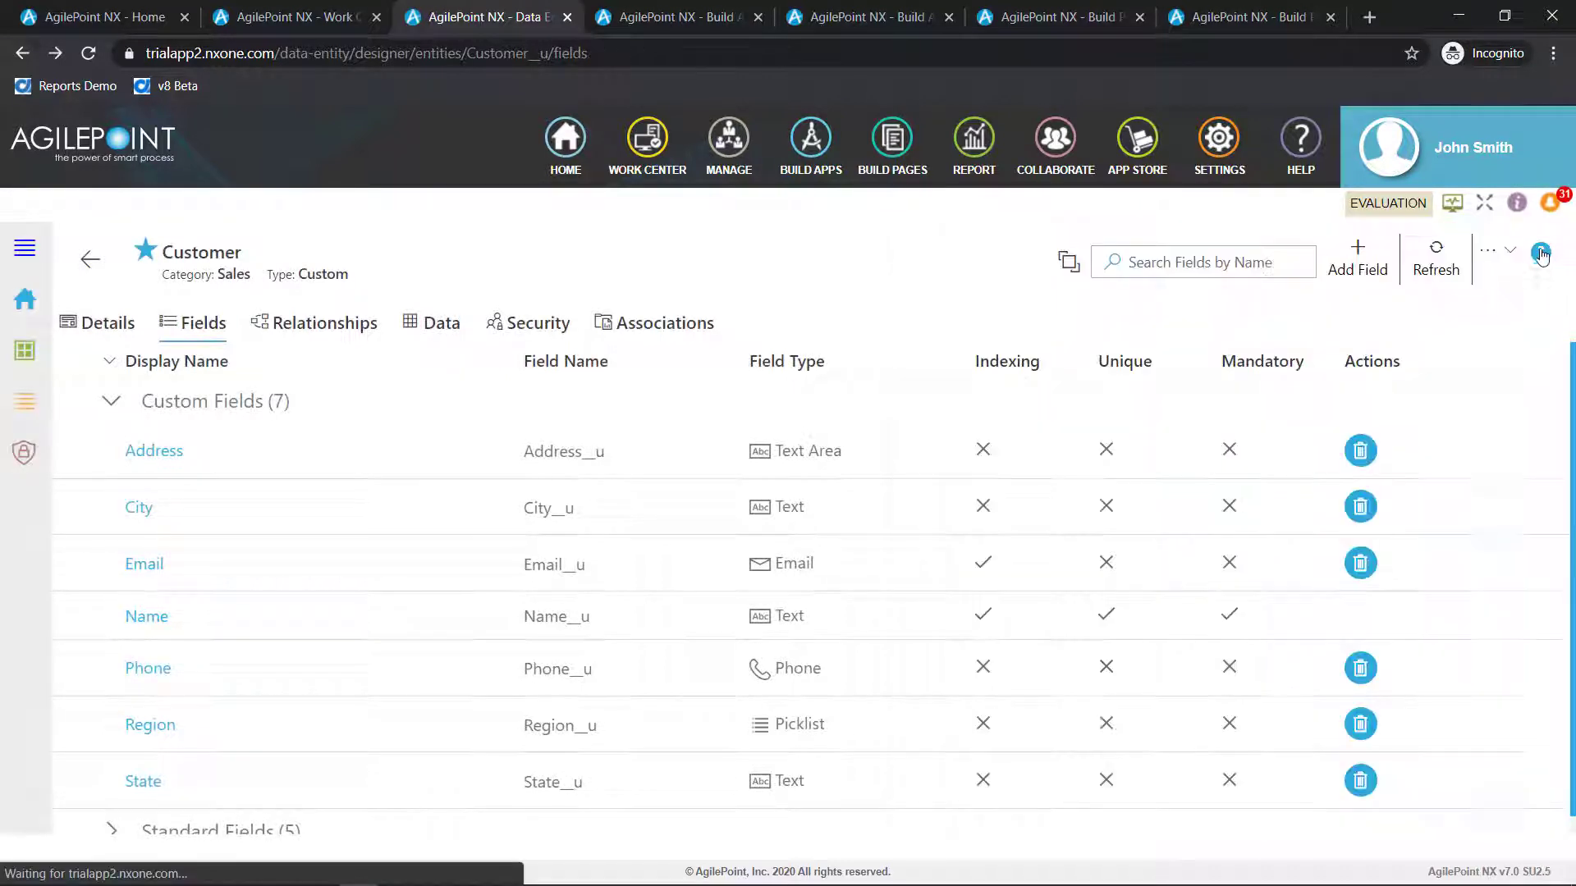
pyautogui.click(687, 18)
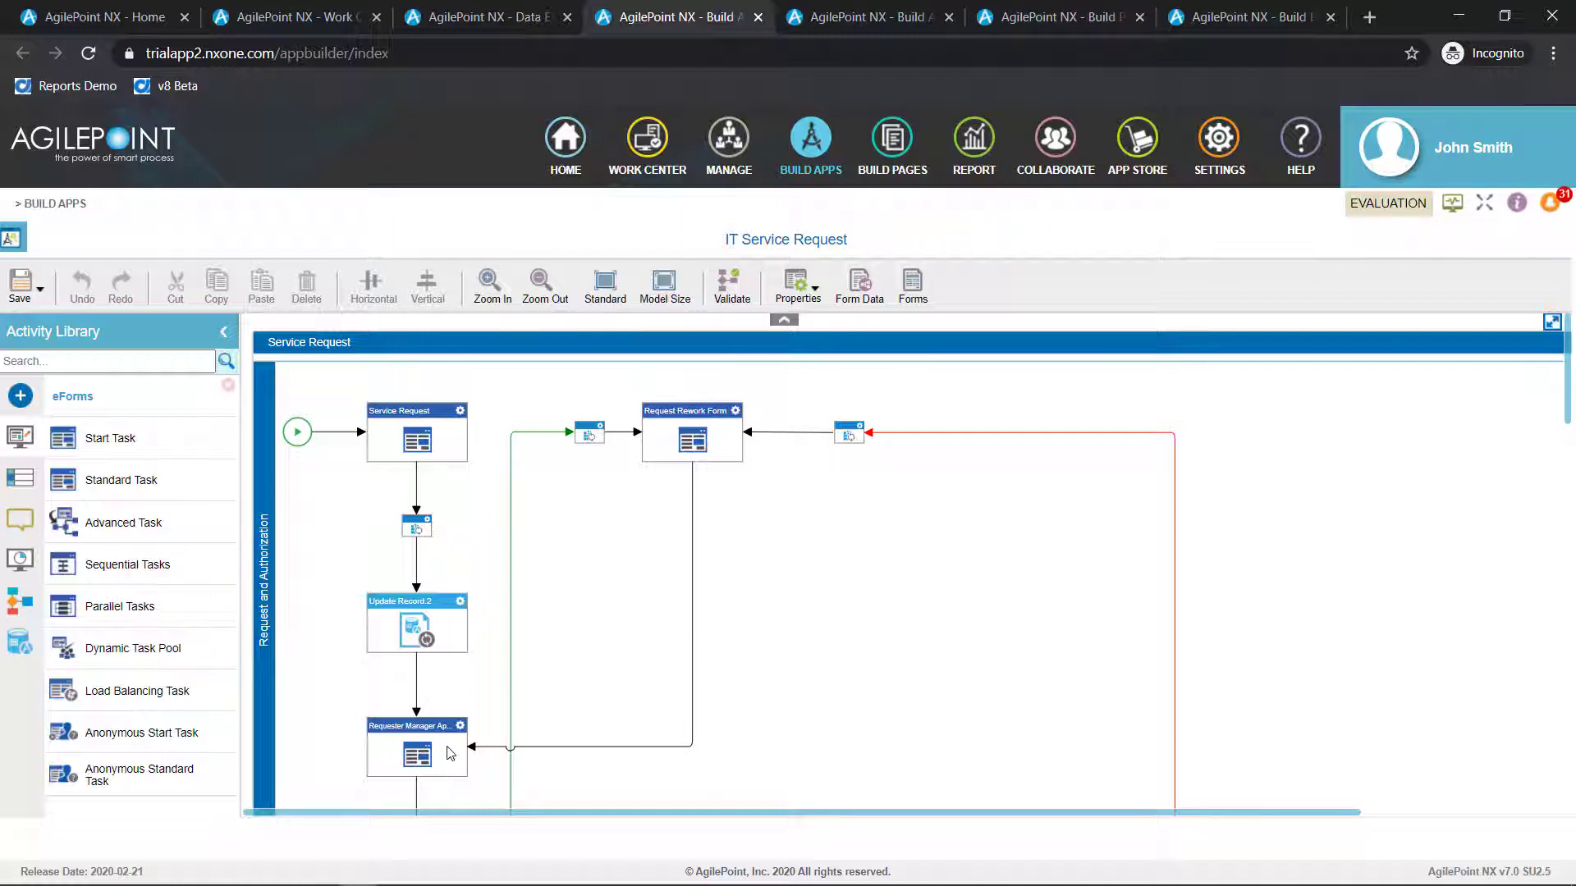
# Step: Switch the Activity Library category to SharePoint and browse its activities
pyautogui.click(18, 398)
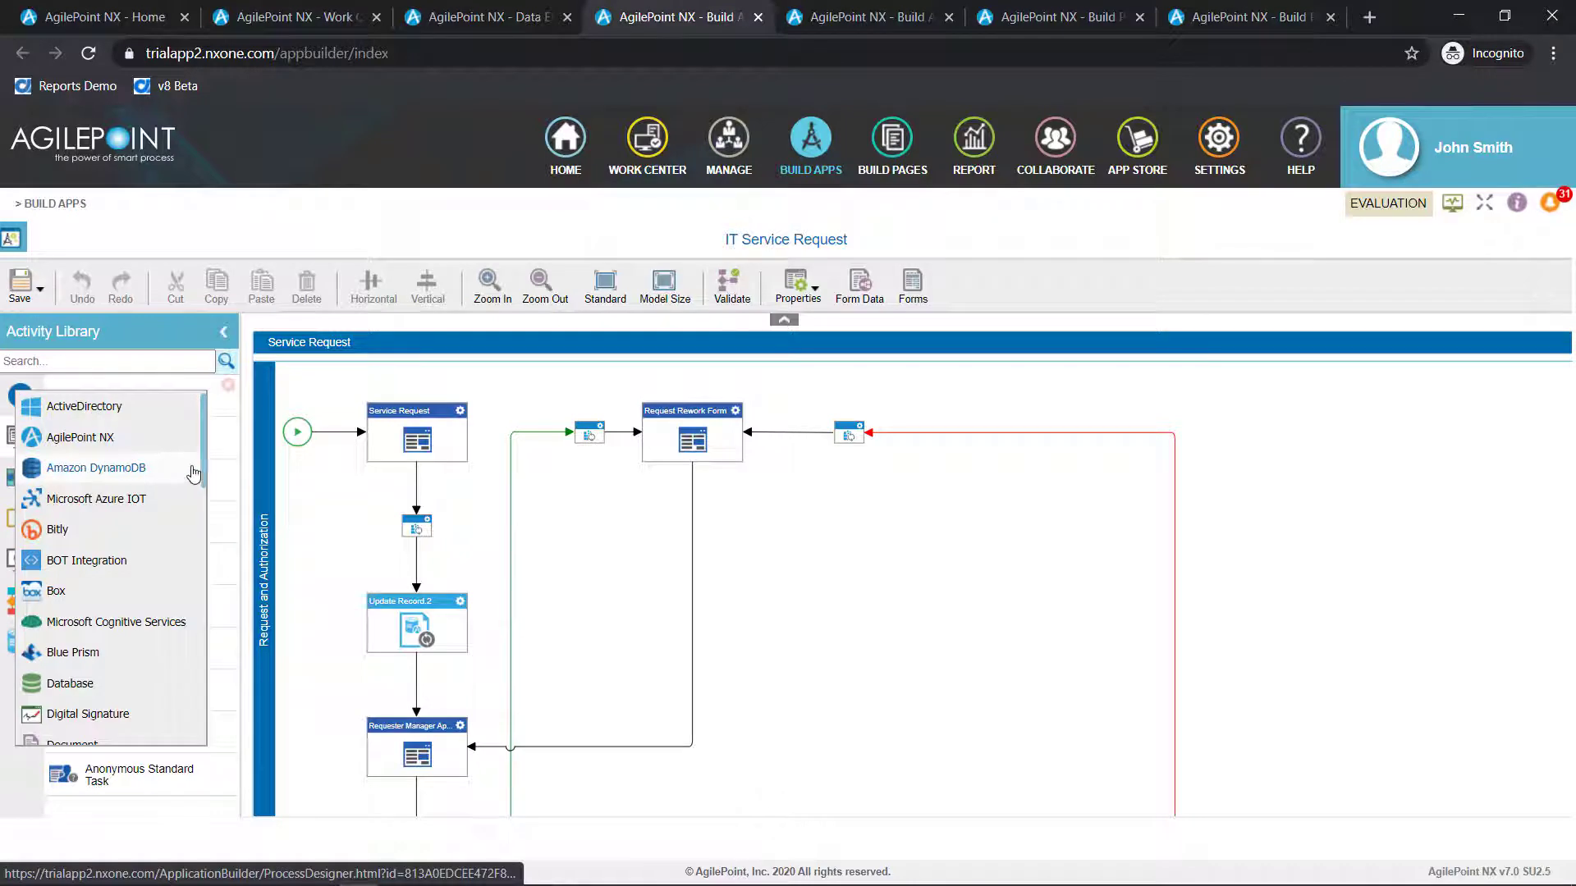
pyautogui.scroll(-1, 203, 468)
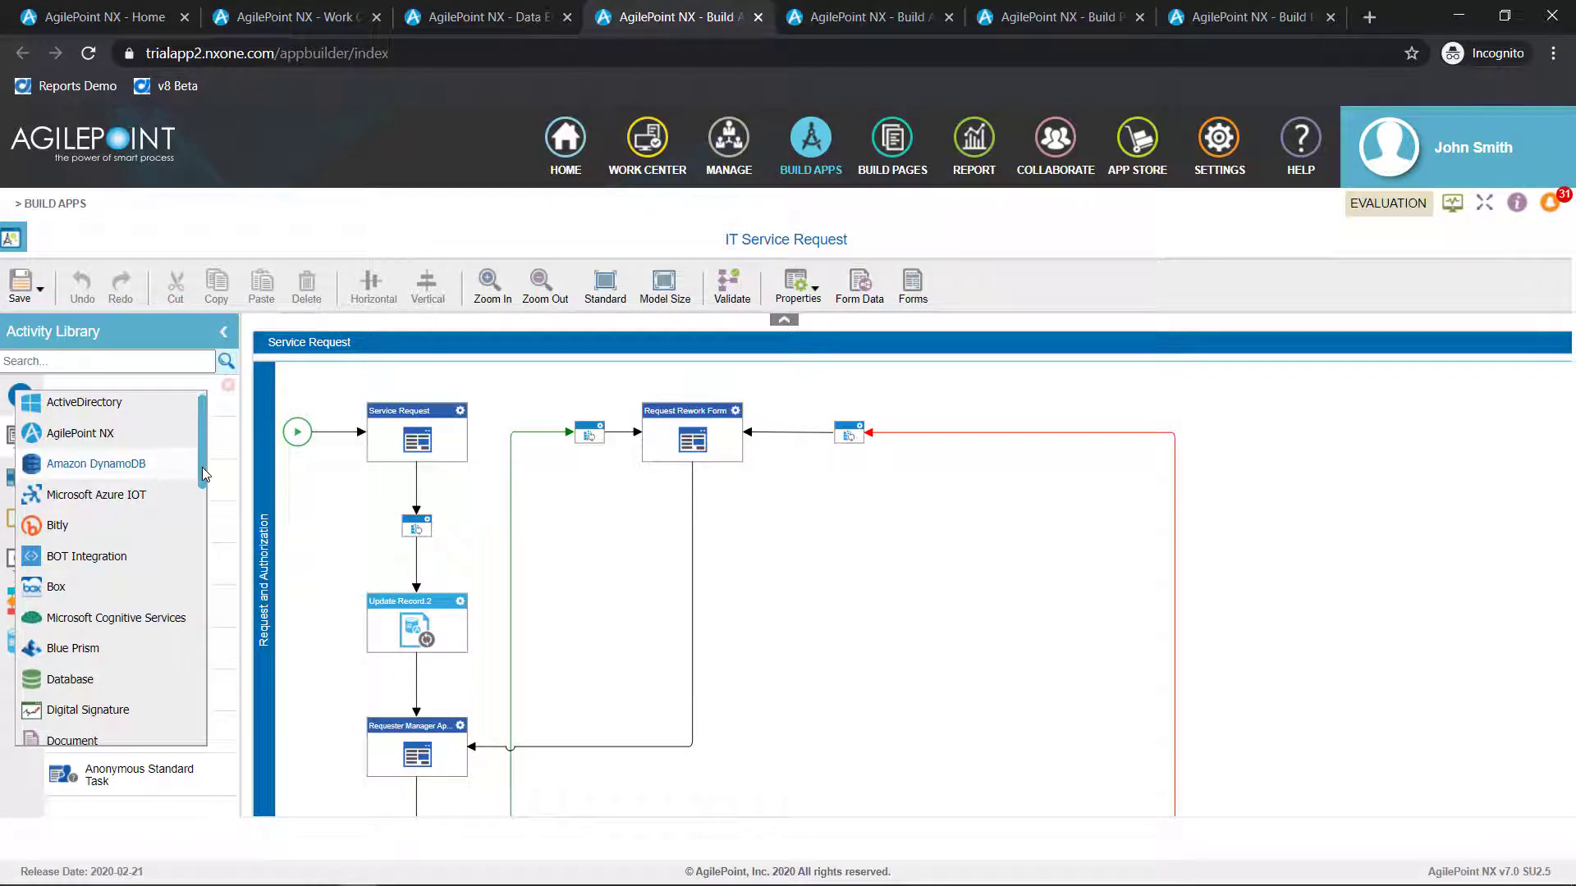
pyautogui.moveTo(202, 466); pyautogui.dragTo(207, 519)
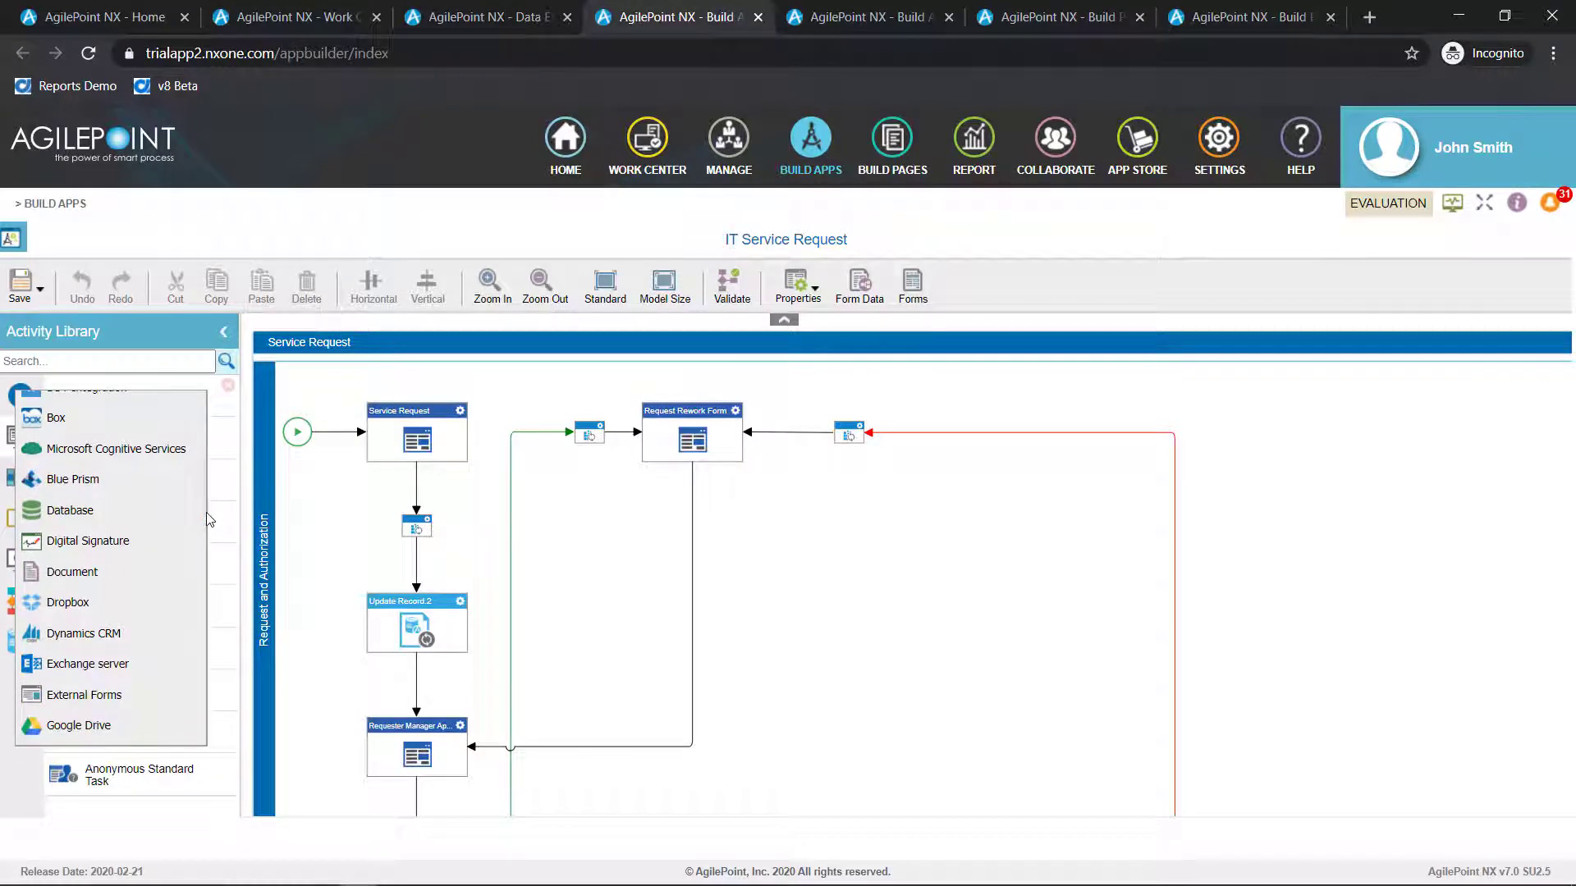
pyautogui.scroll(-2, 208, 512)
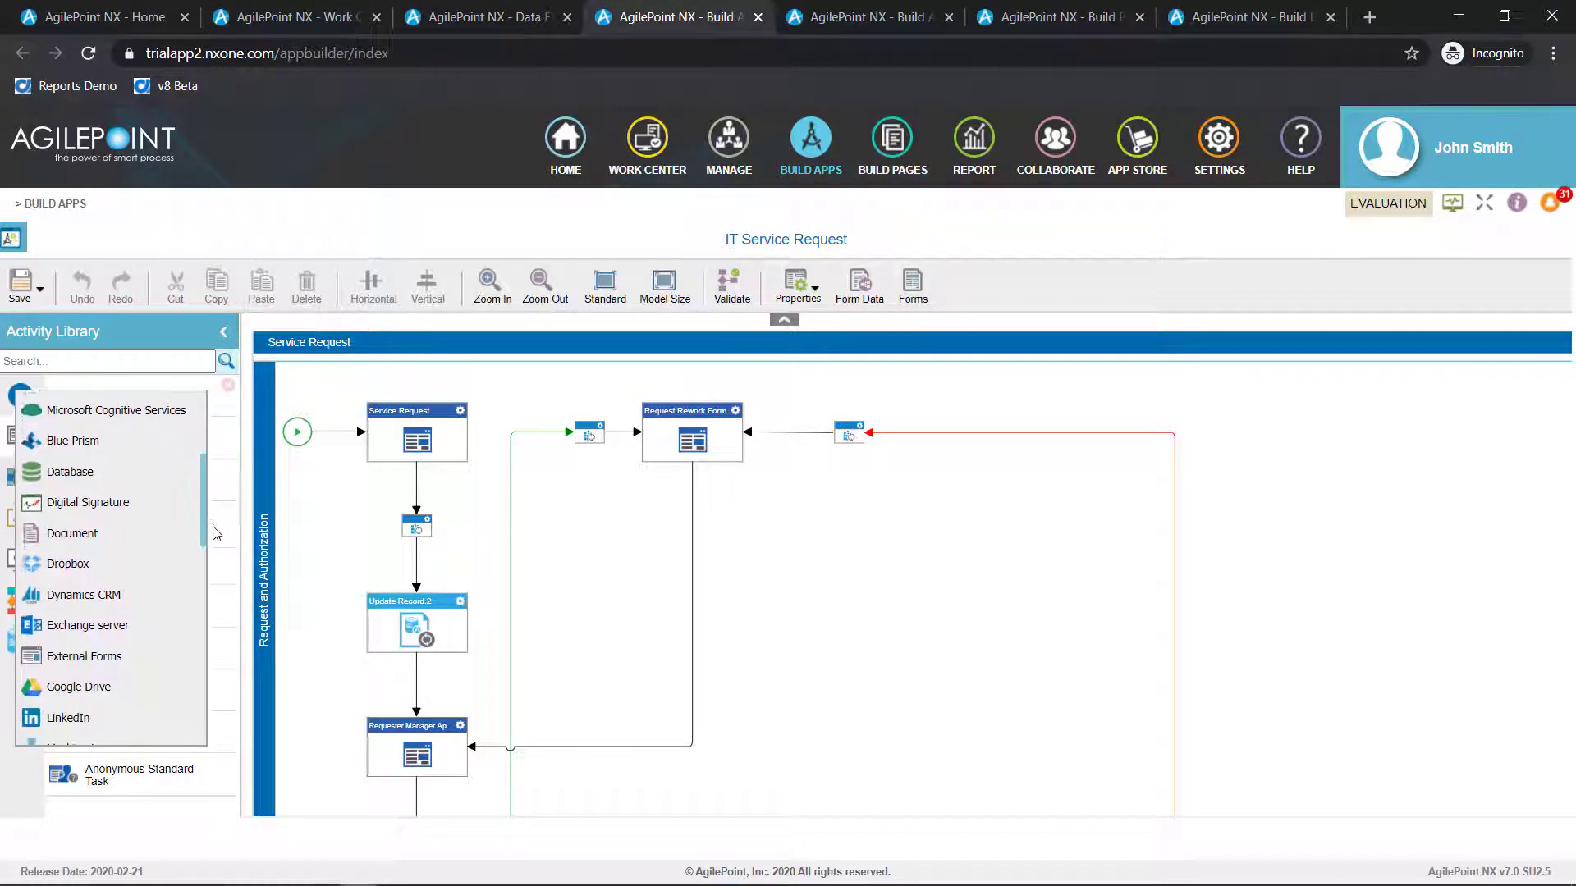
pyautogui.scroll(-2, 216, 537)
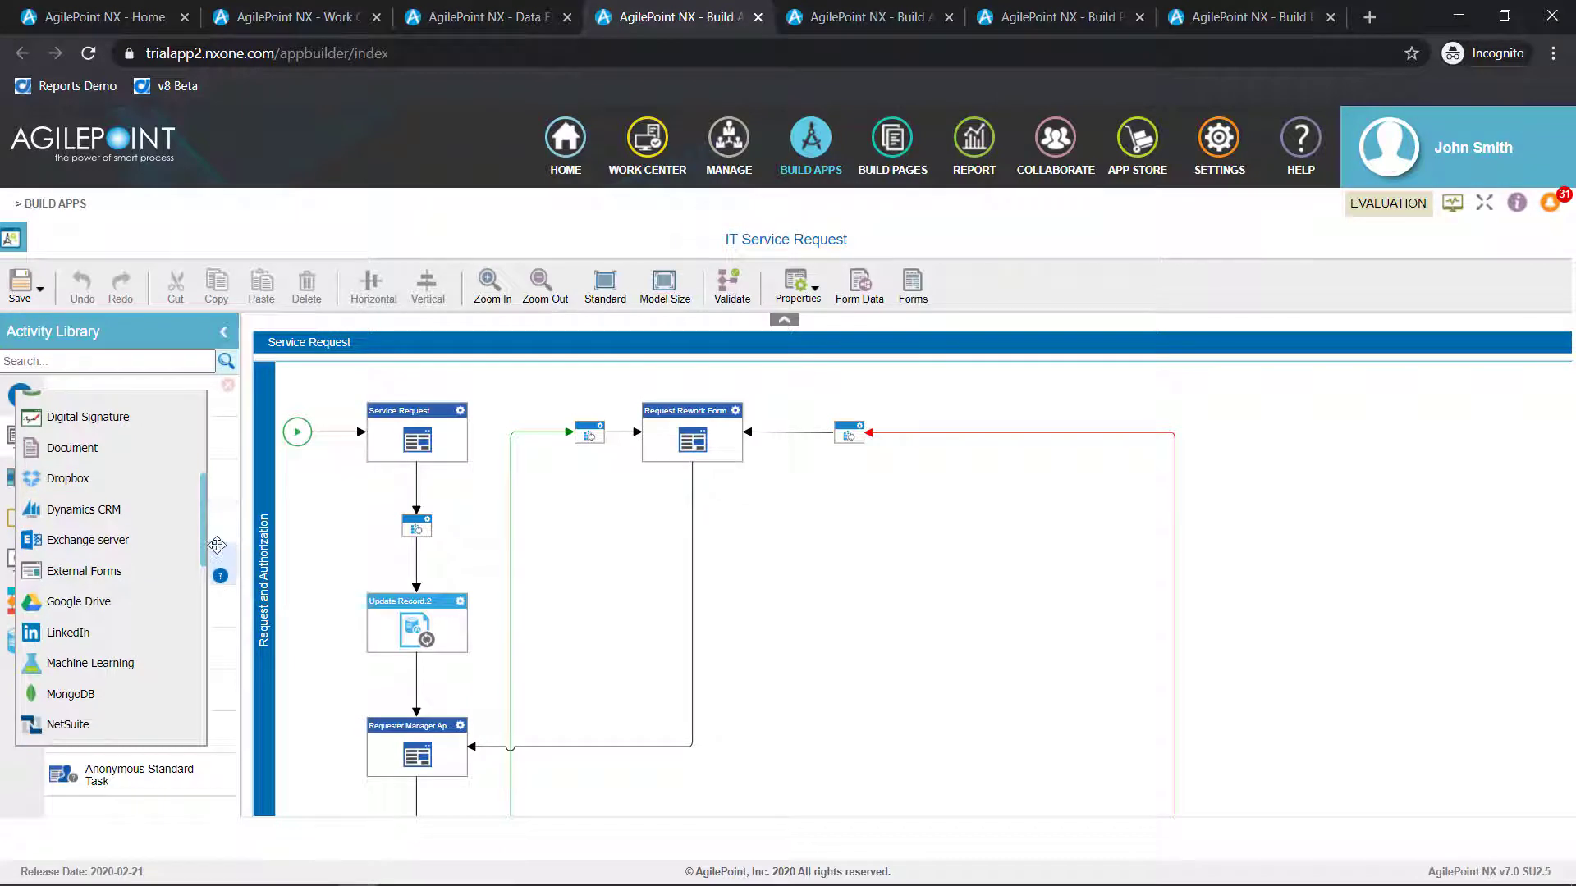
pyautogui.scroll(-2, 216, 549)
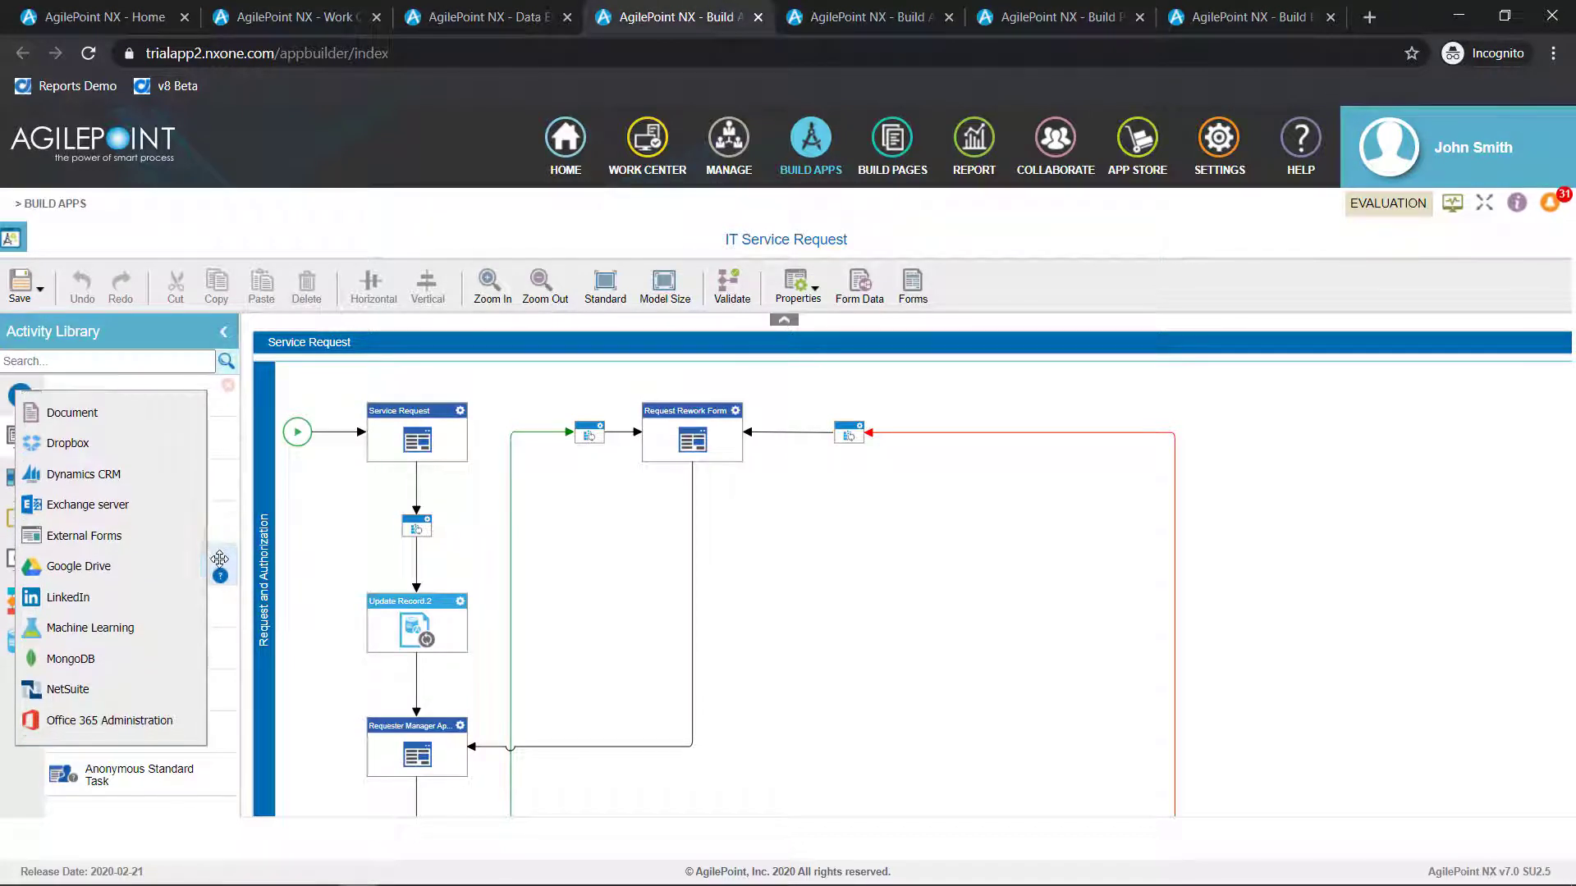
pyautogui.scroll(-4, 221, 567)
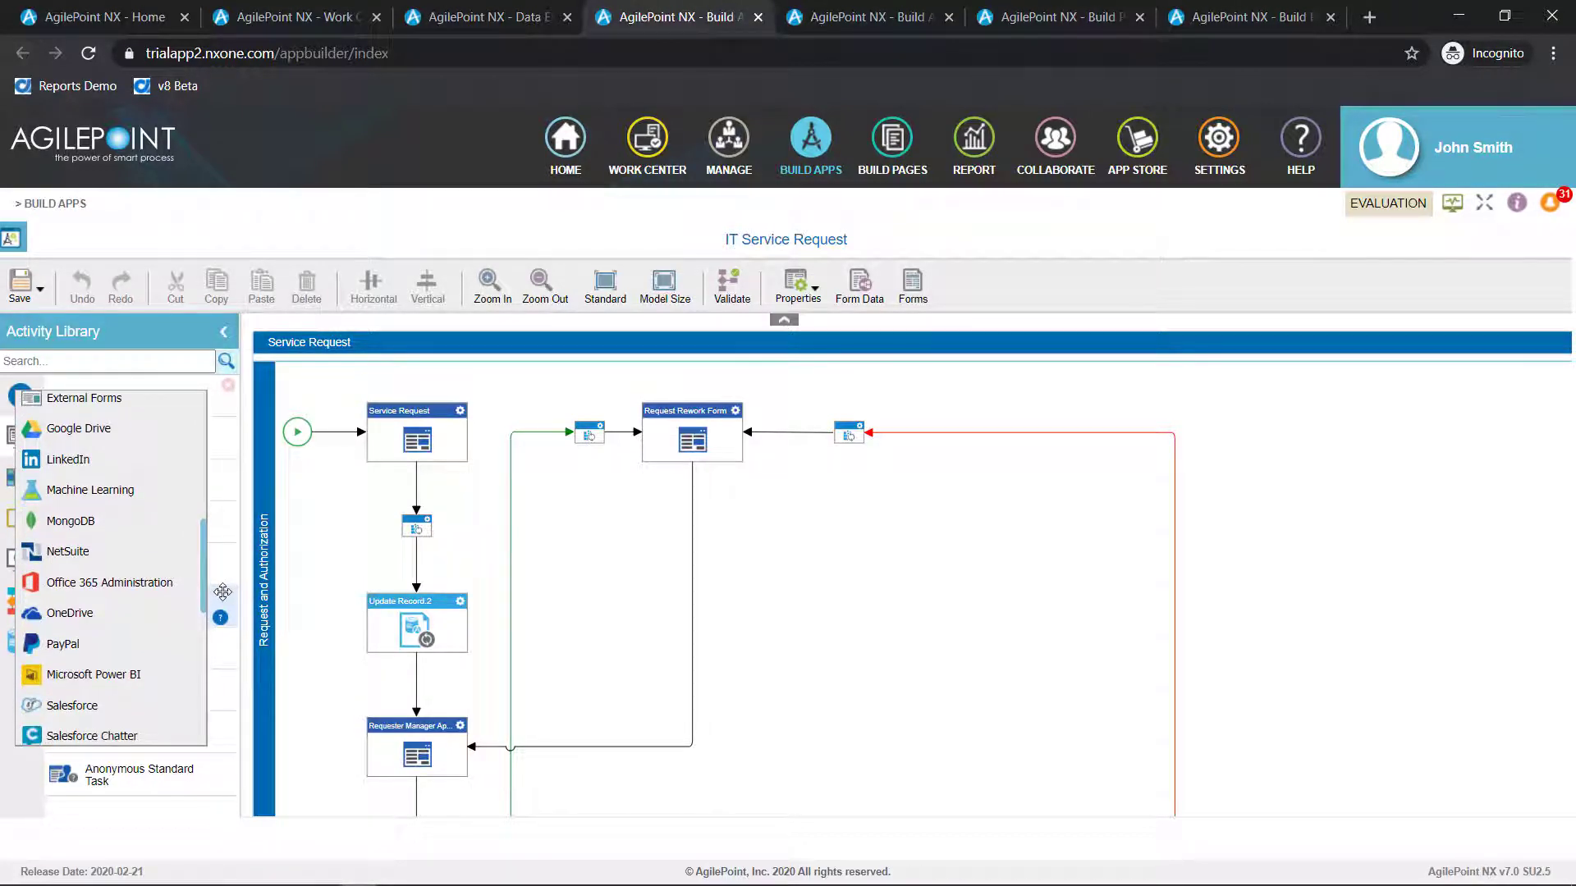
pyautogui.scroll(-1, 220, 600)
pyautogui.scroll(-4, 221, 604)
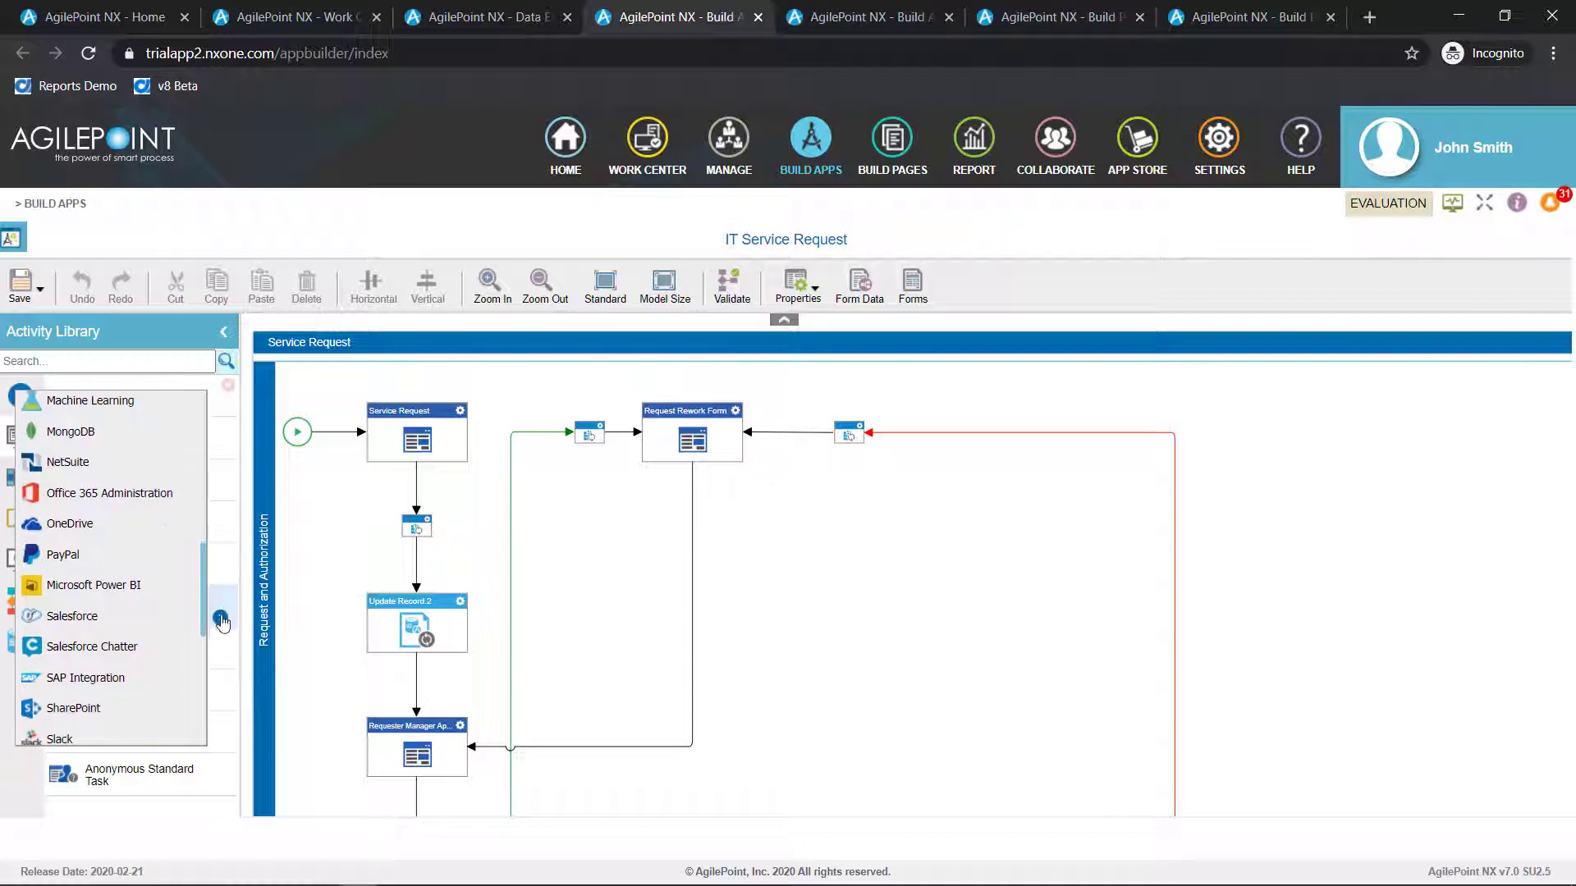
pyautogui.scroll(-2, 220, 640)
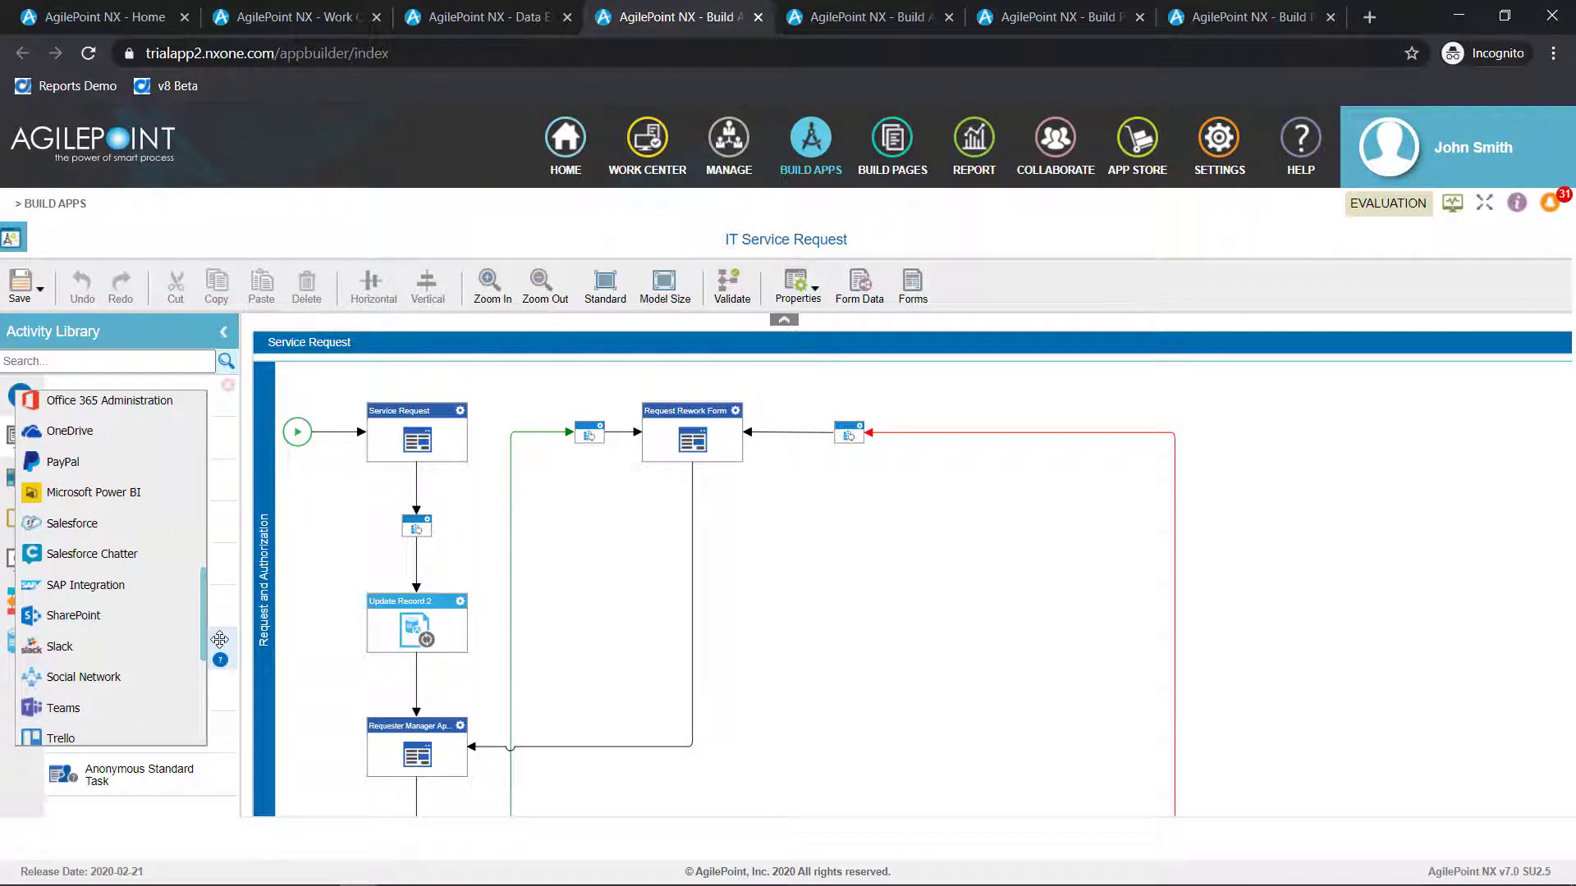
pyautogui.scroll(-2, 219, 650)
pyautogui.scroll(-4, 220, 667)
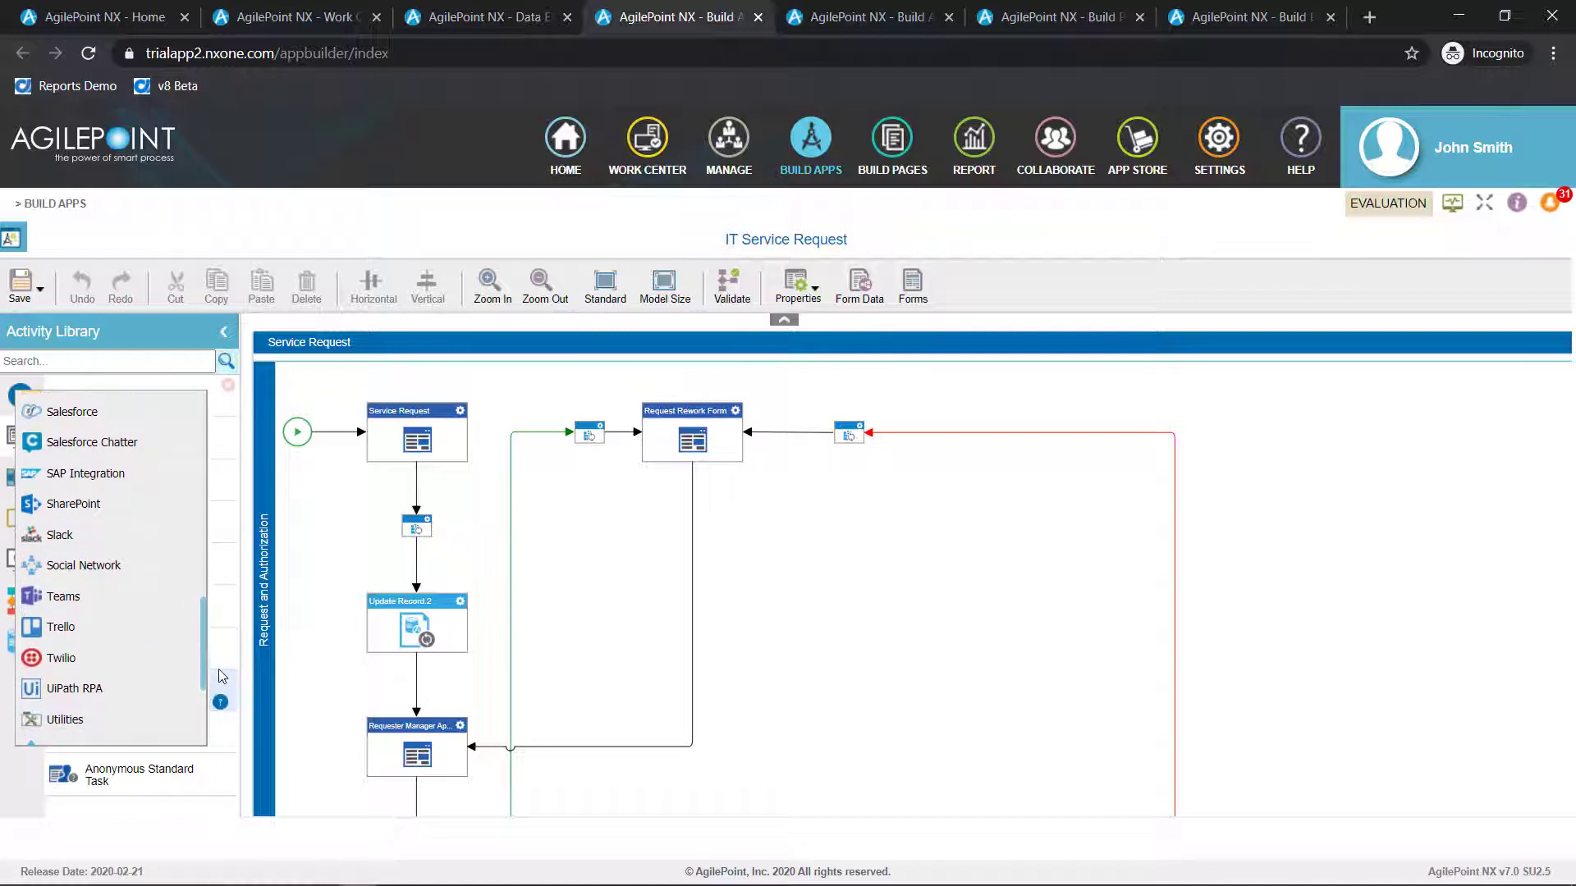
pyautogui.scroll(-5, 218, 698)
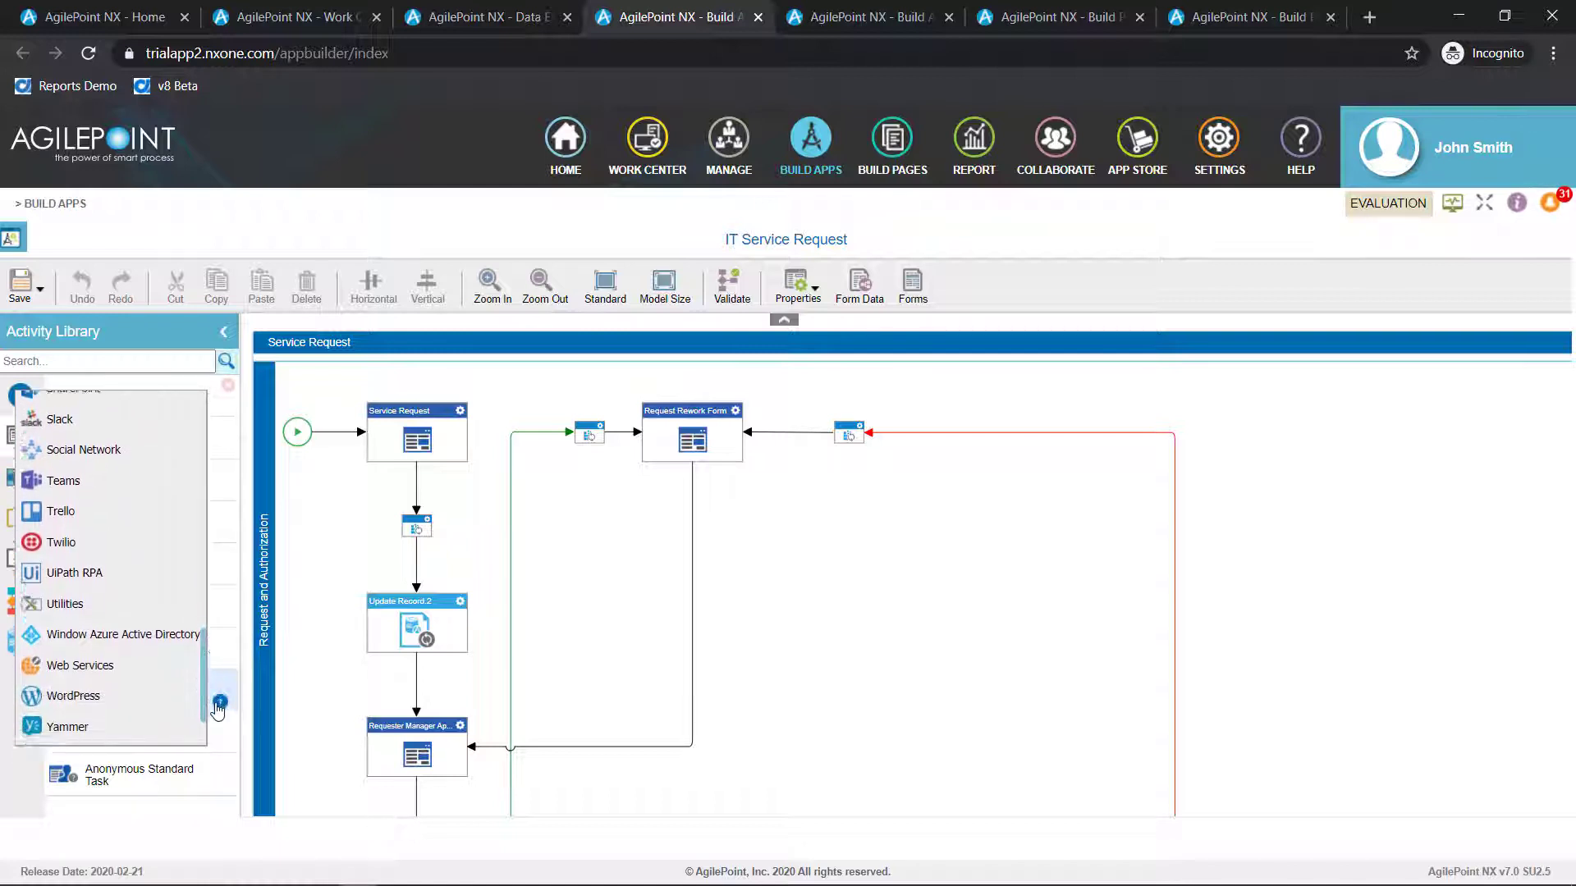
pyautogui.scroll(2, 215, 706)
pyautogui.scroll(3, 215, 705)
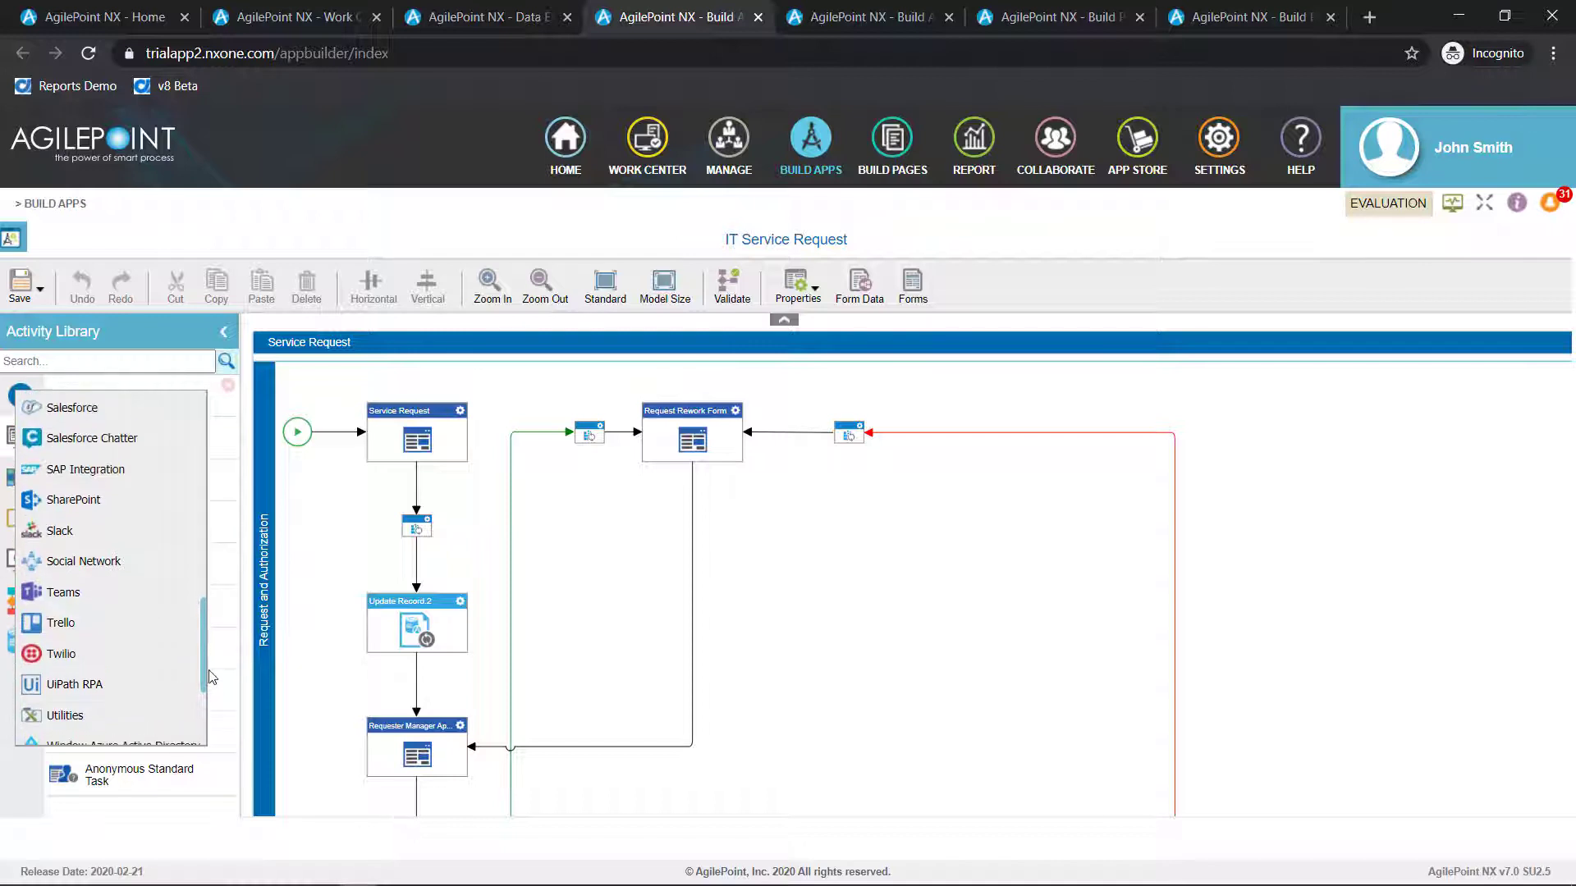
pyautogui.click(107, 508)
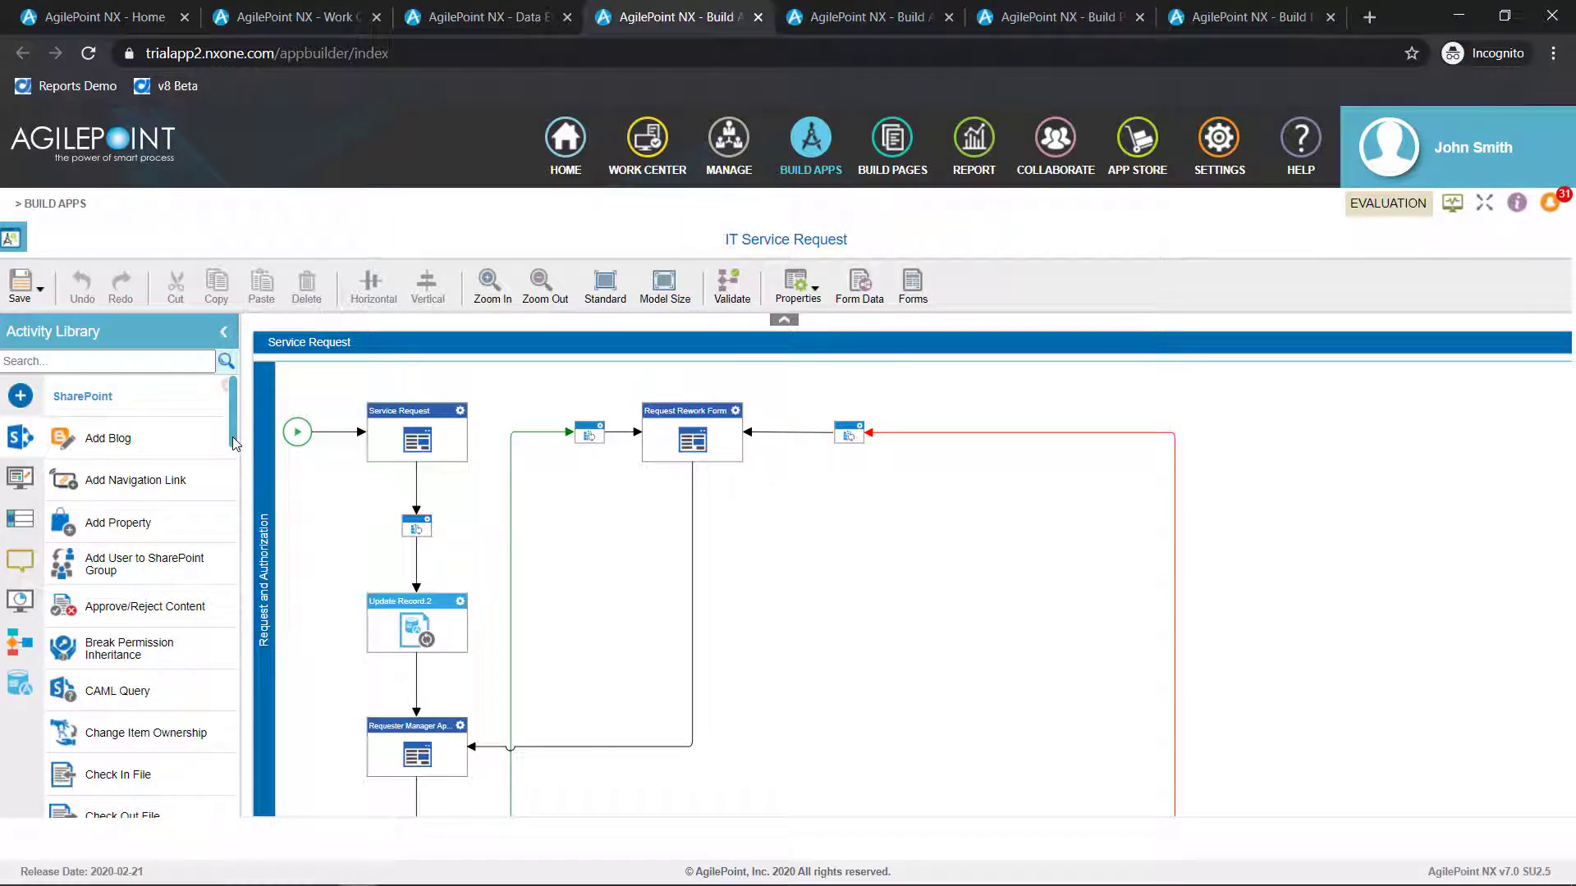
pyautogui.moveTo(231, 442); pyautogui.dragTo(225, 697)
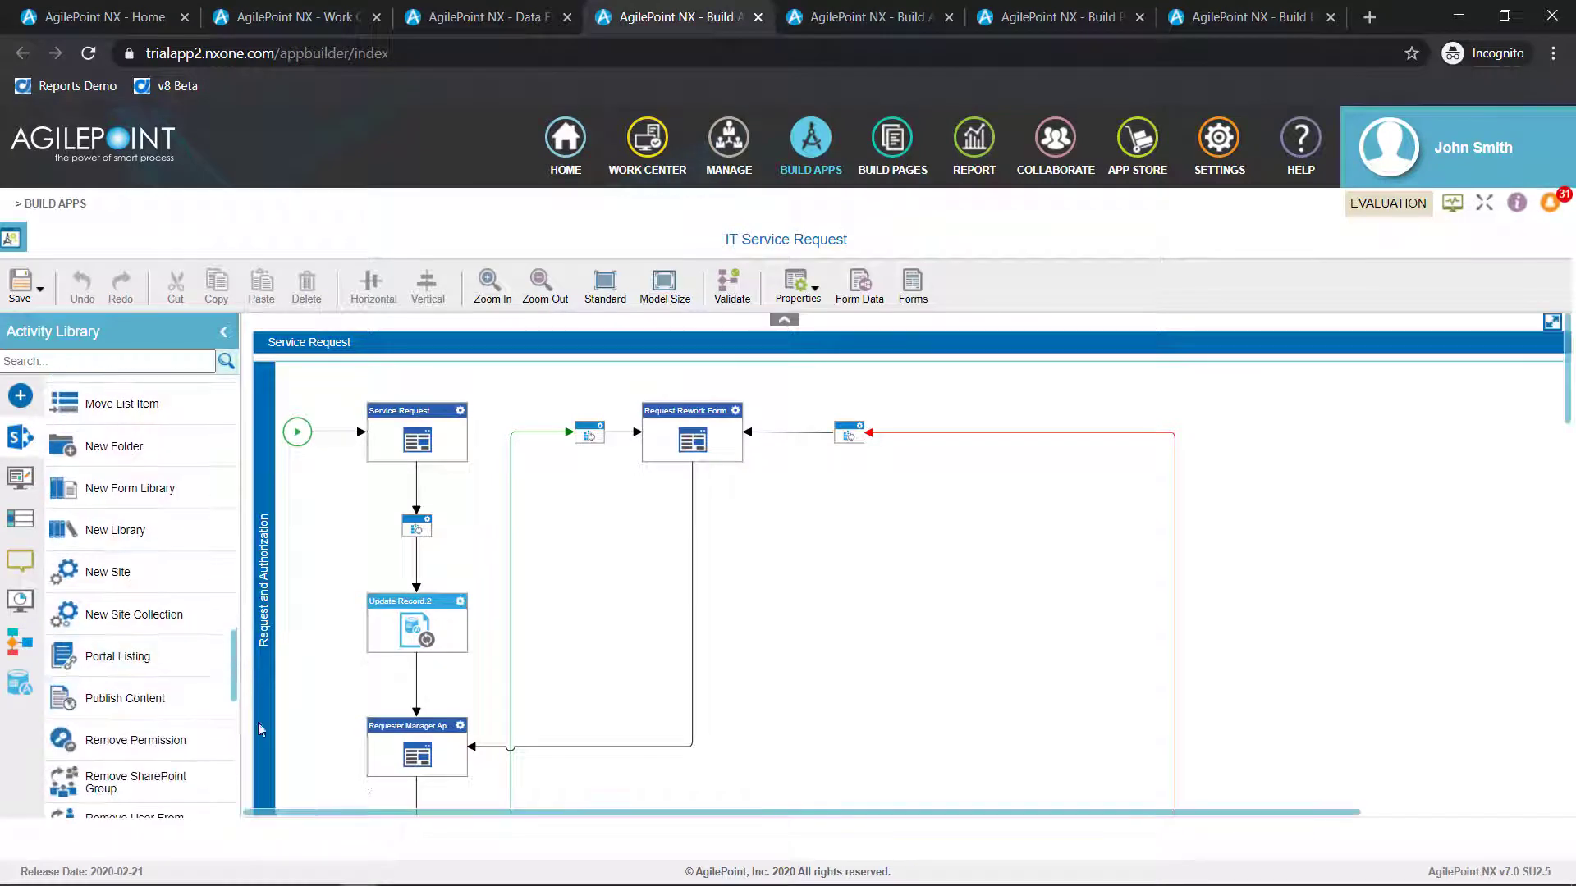
pyautogui.rightClick(462, 732)
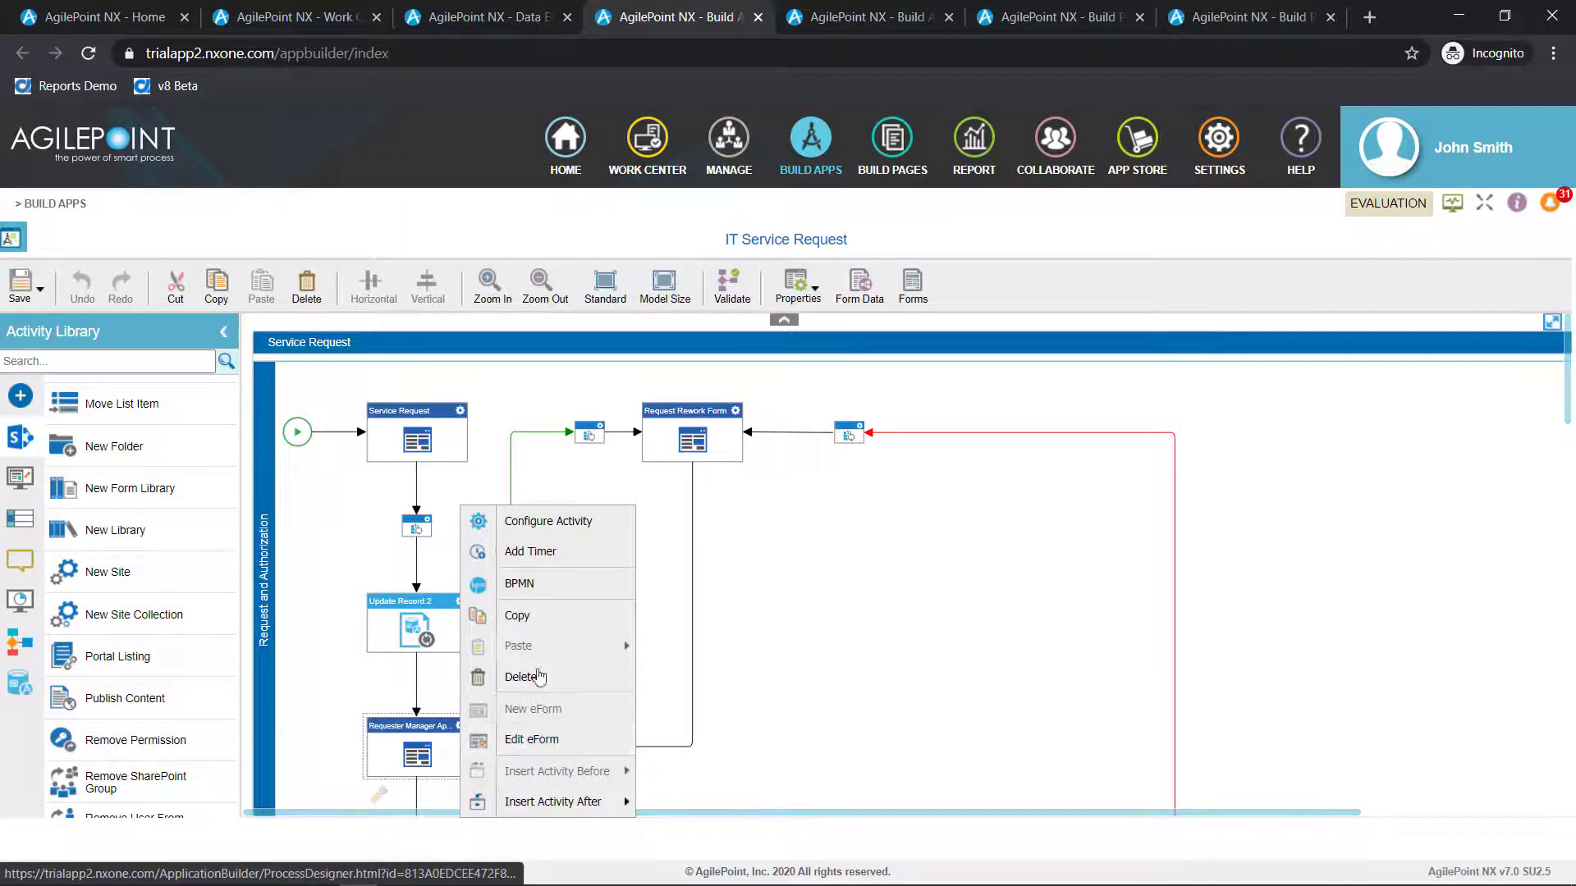
pyautogui.click(566, 523)
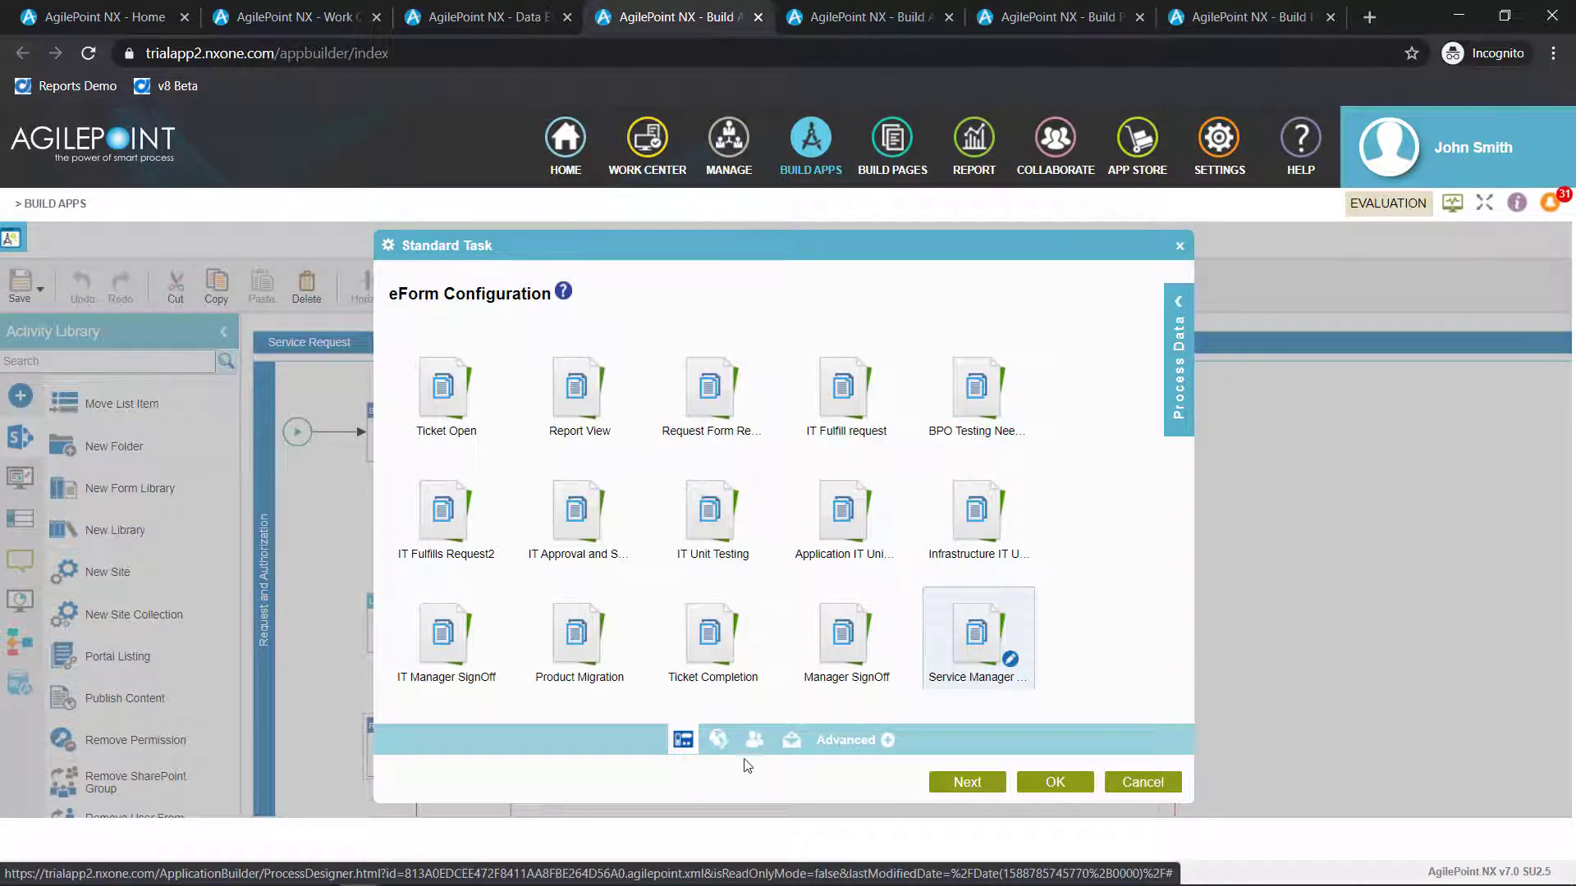
pyautogui.click(718, 741)
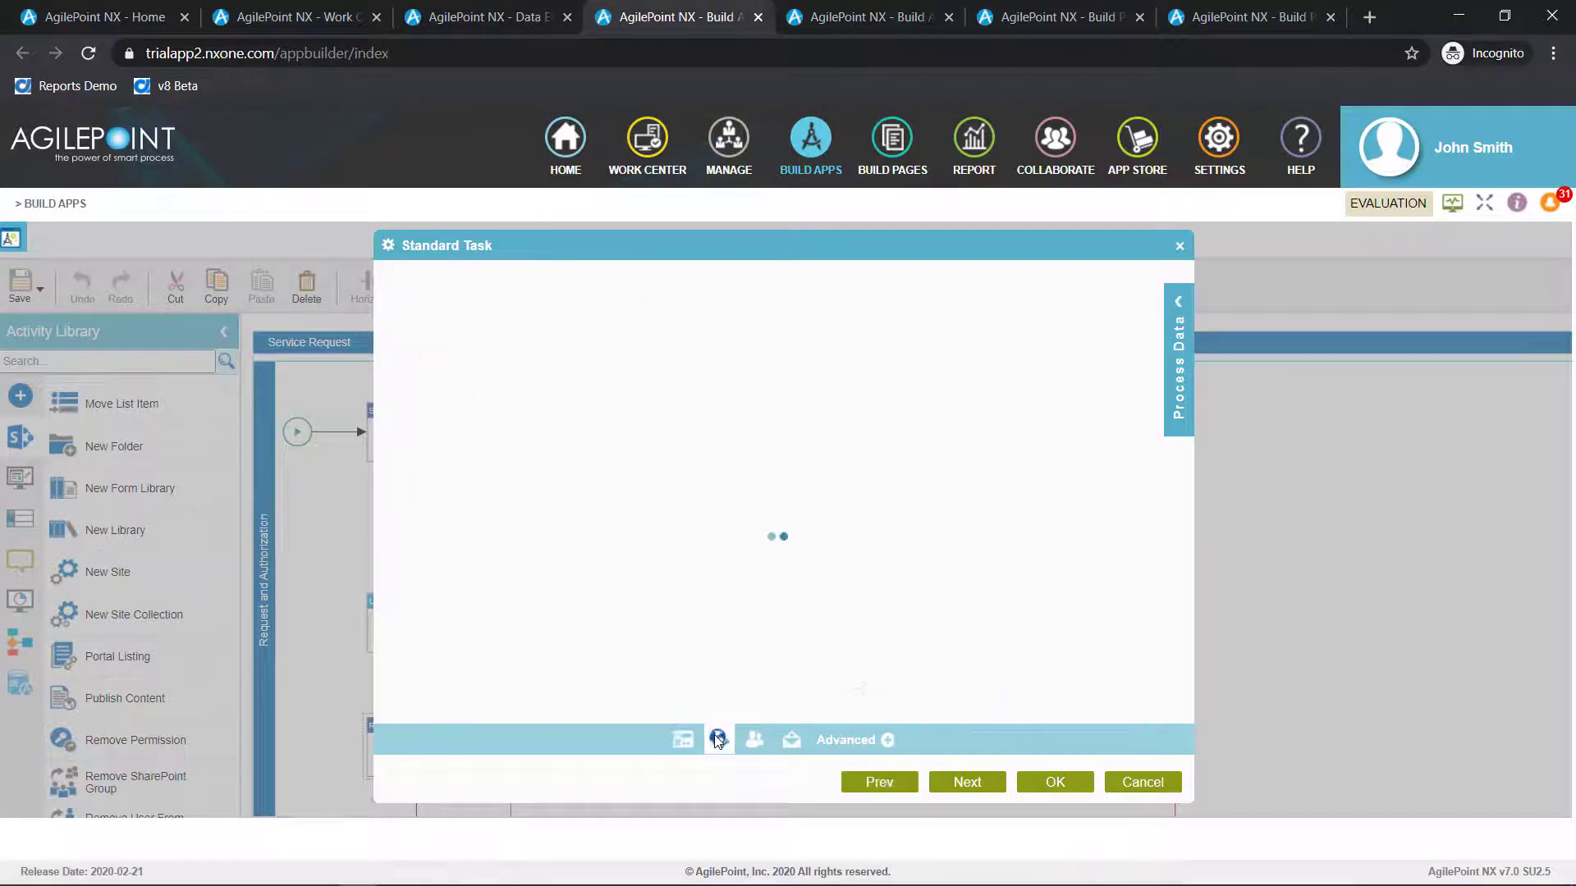
pyautogui.click(755, 741)
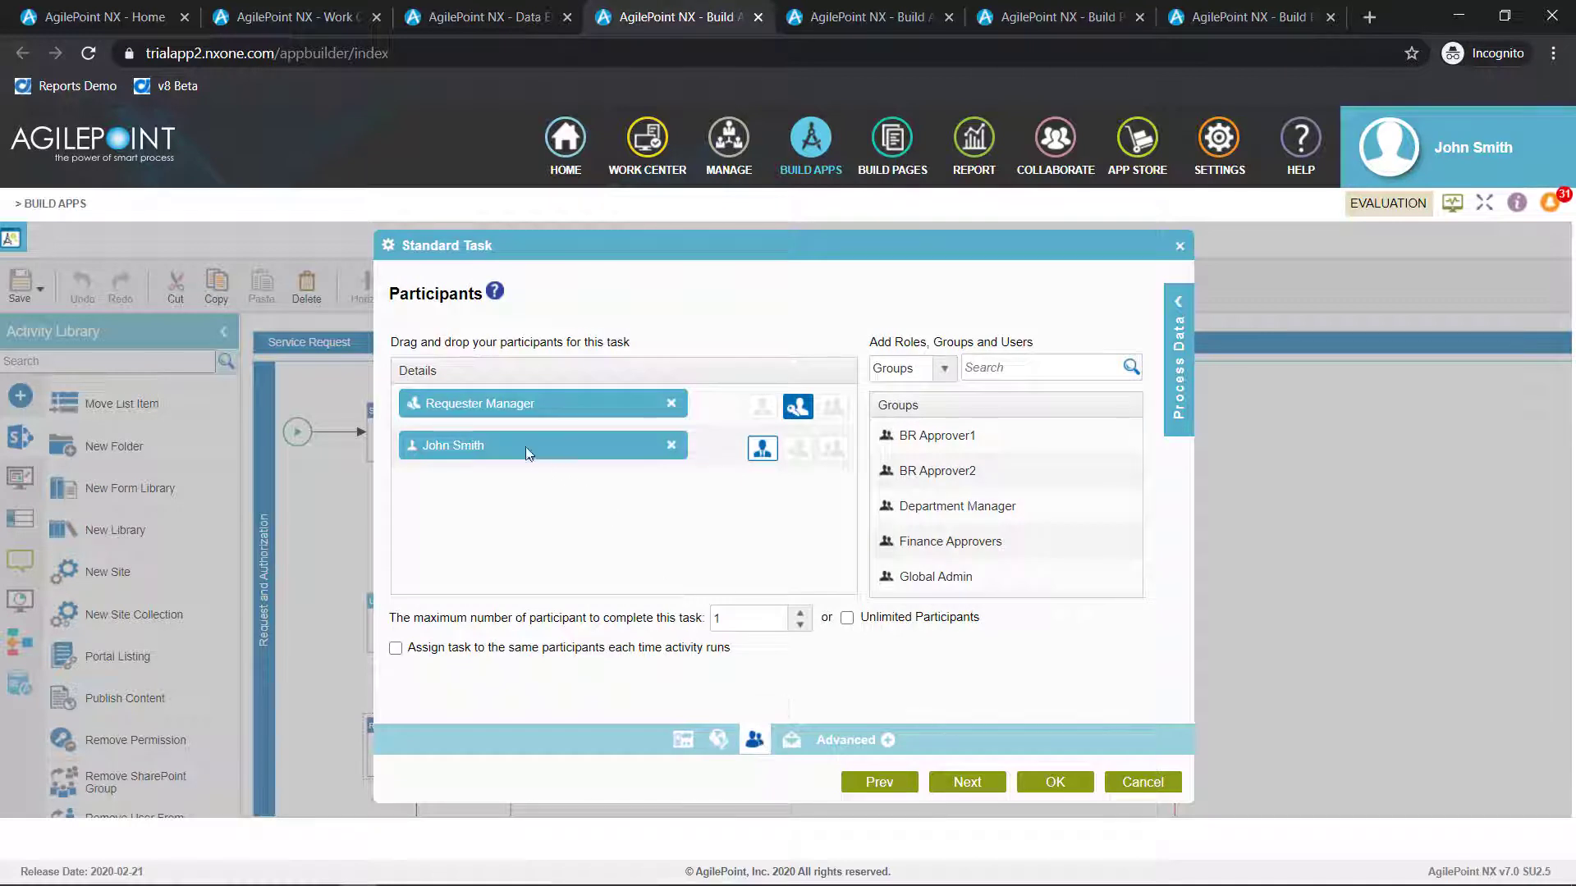
pyautogui.click(793, 740)
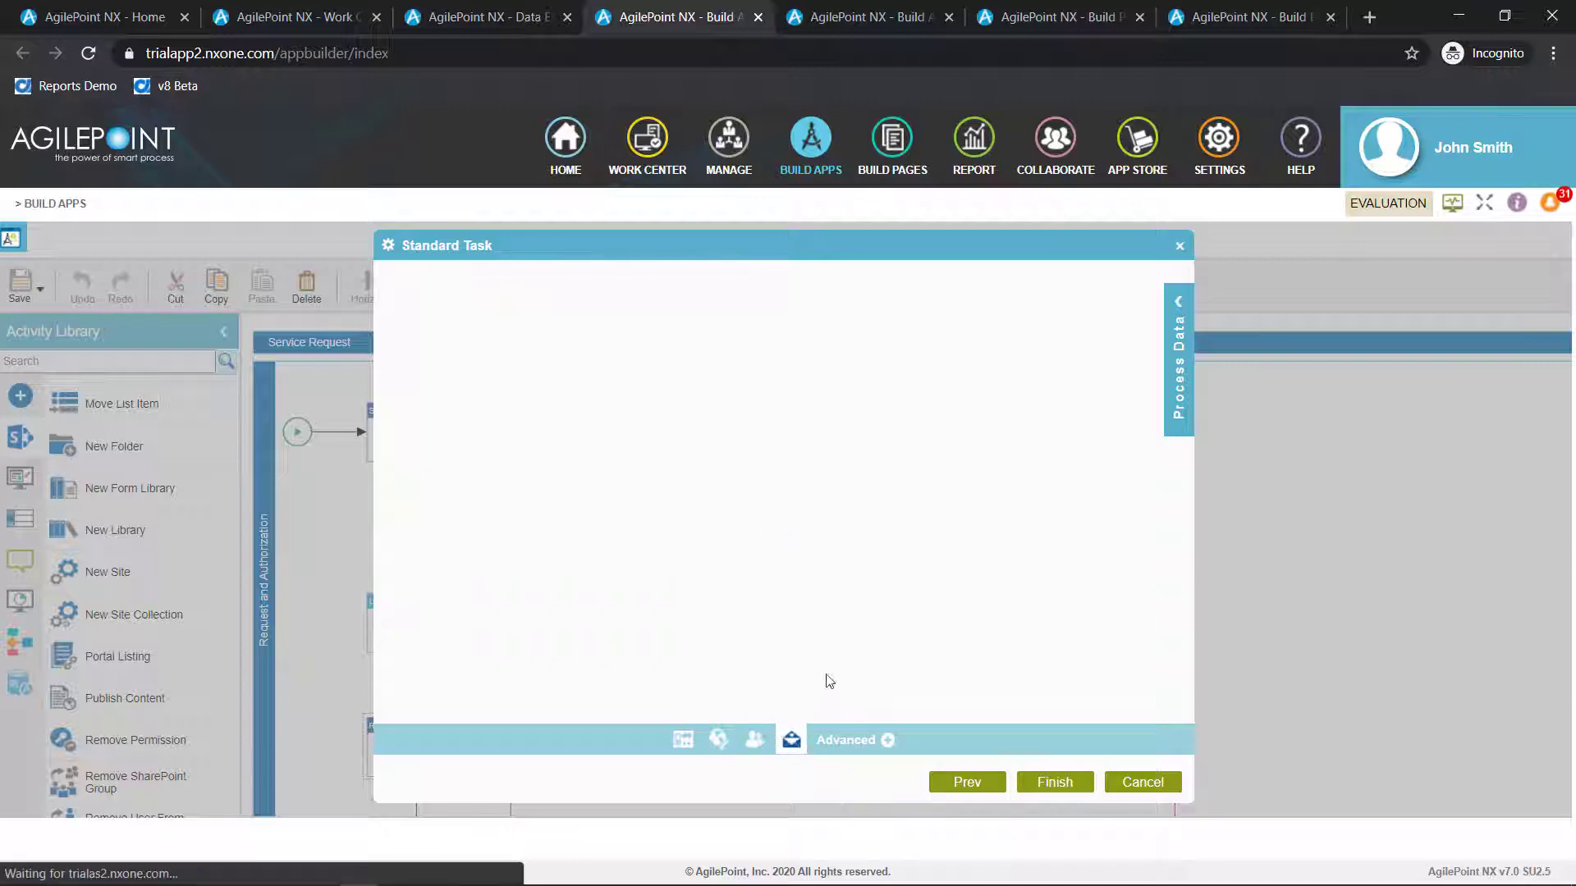
pyautogui.scroll(-2, 673, 505)
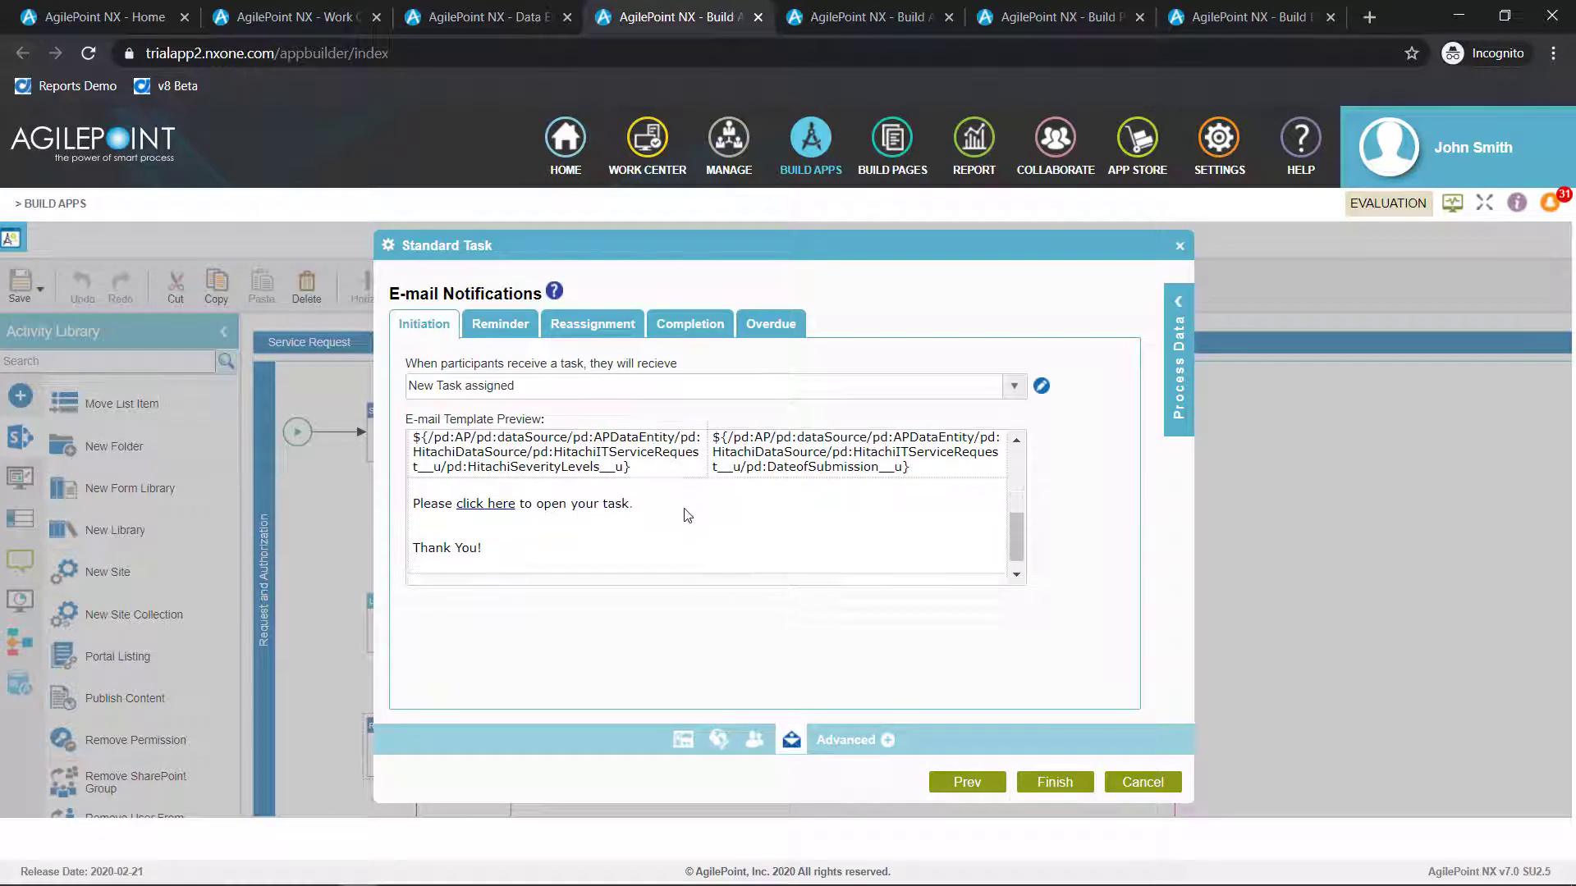
pyautogui.scroll(1, 710, 537)
pyautogui.scroll(-2, 710, 537)
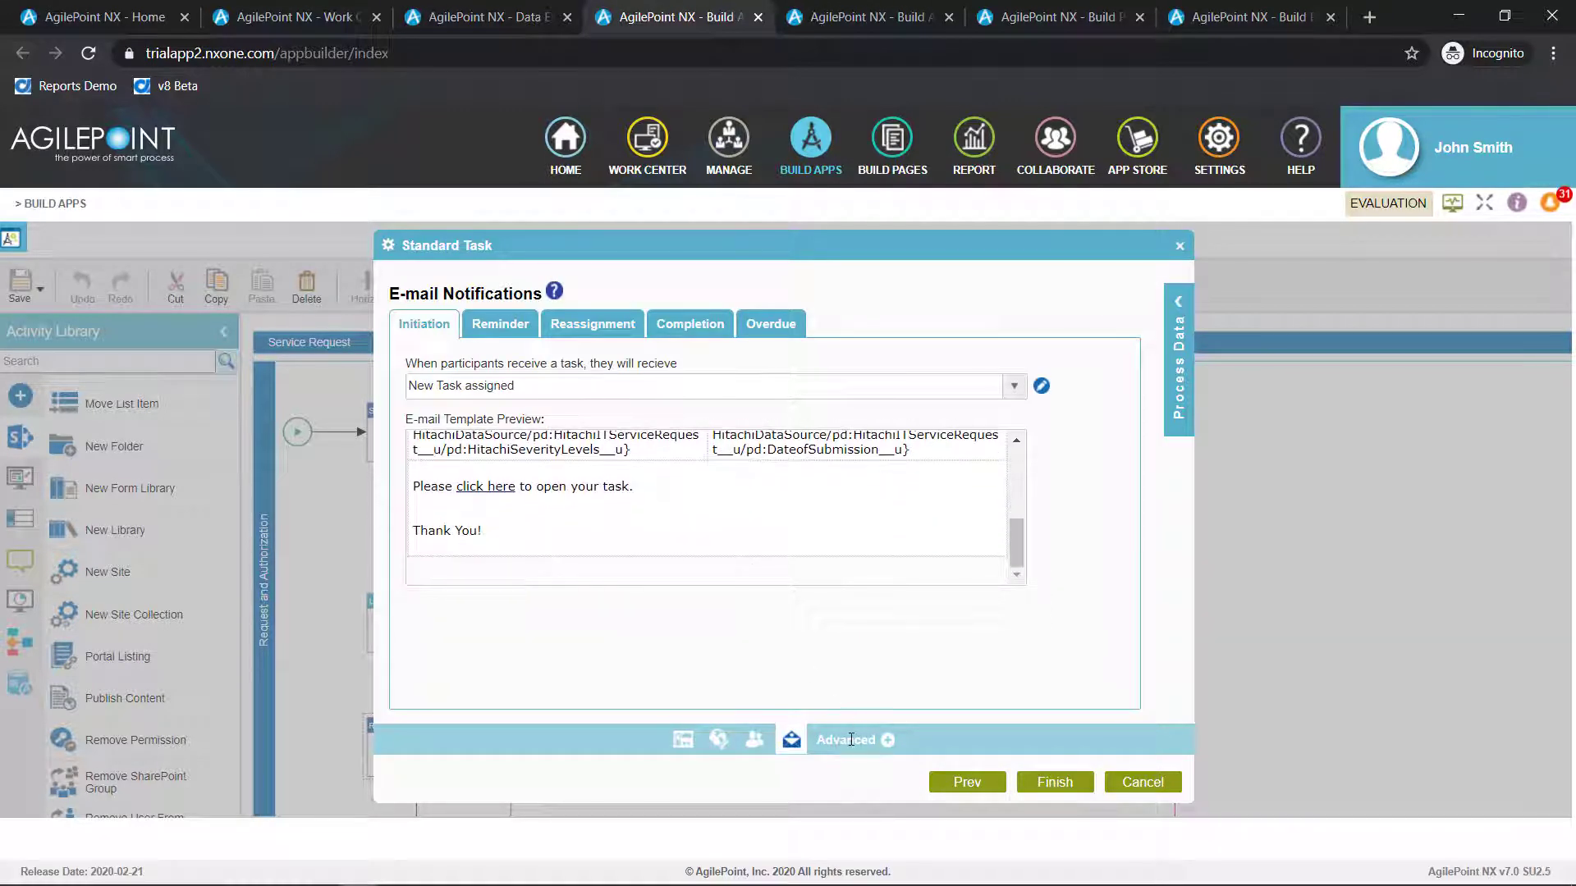
pyautogui.click(850, 739)
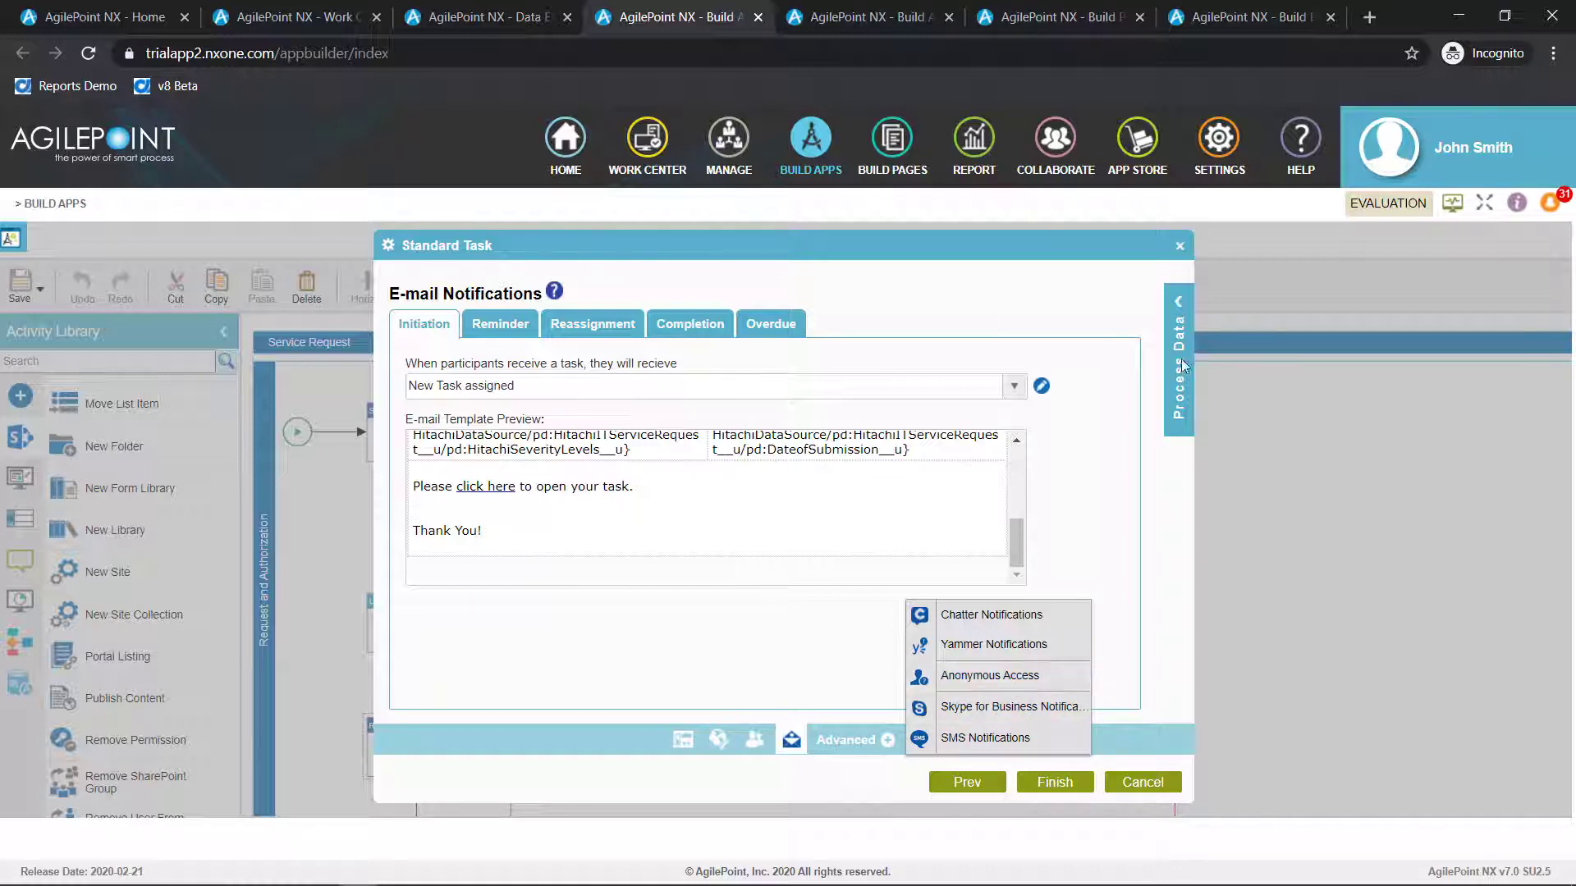
pyautogui.click(1179, 246)
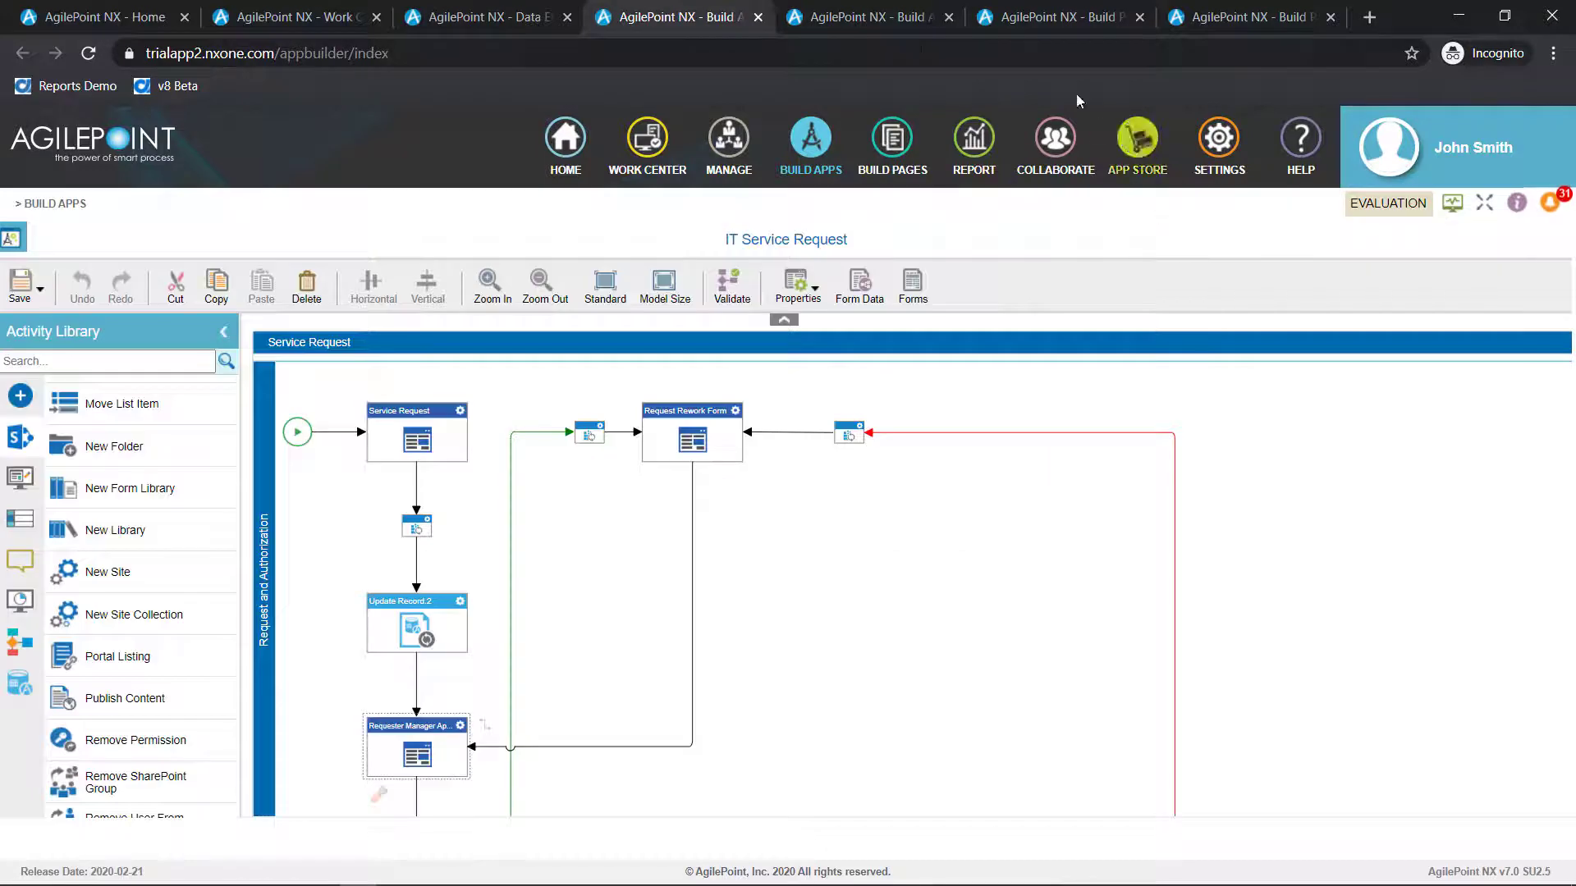
# Step: Preview the Service Request form as a PC Browser from its designer
pyautogui.click(881, 17)
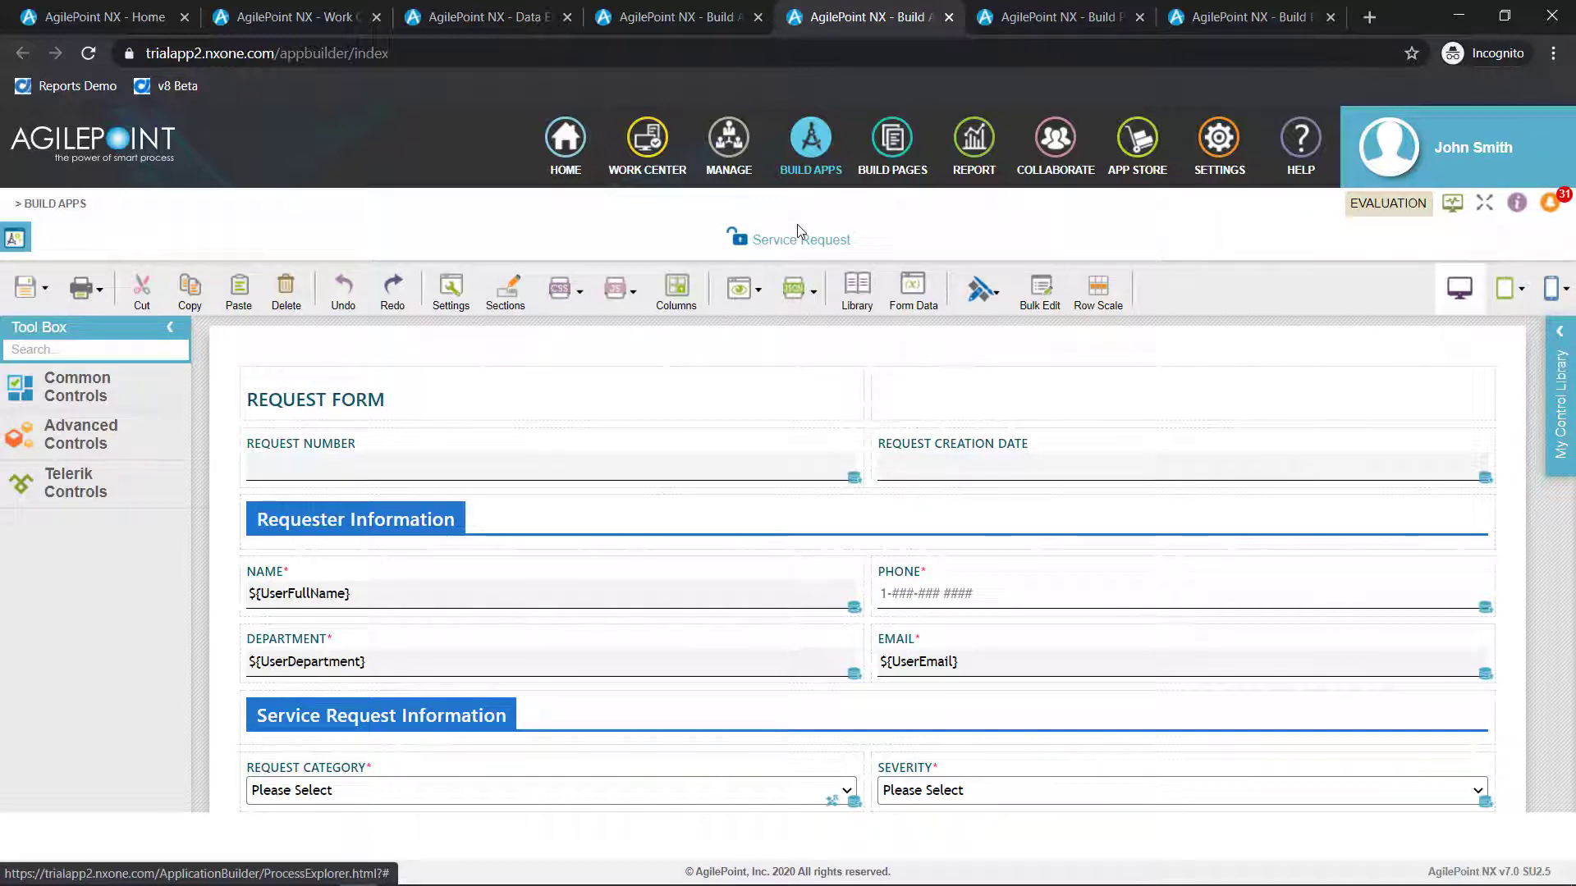
pyautogui.click(741, 289)
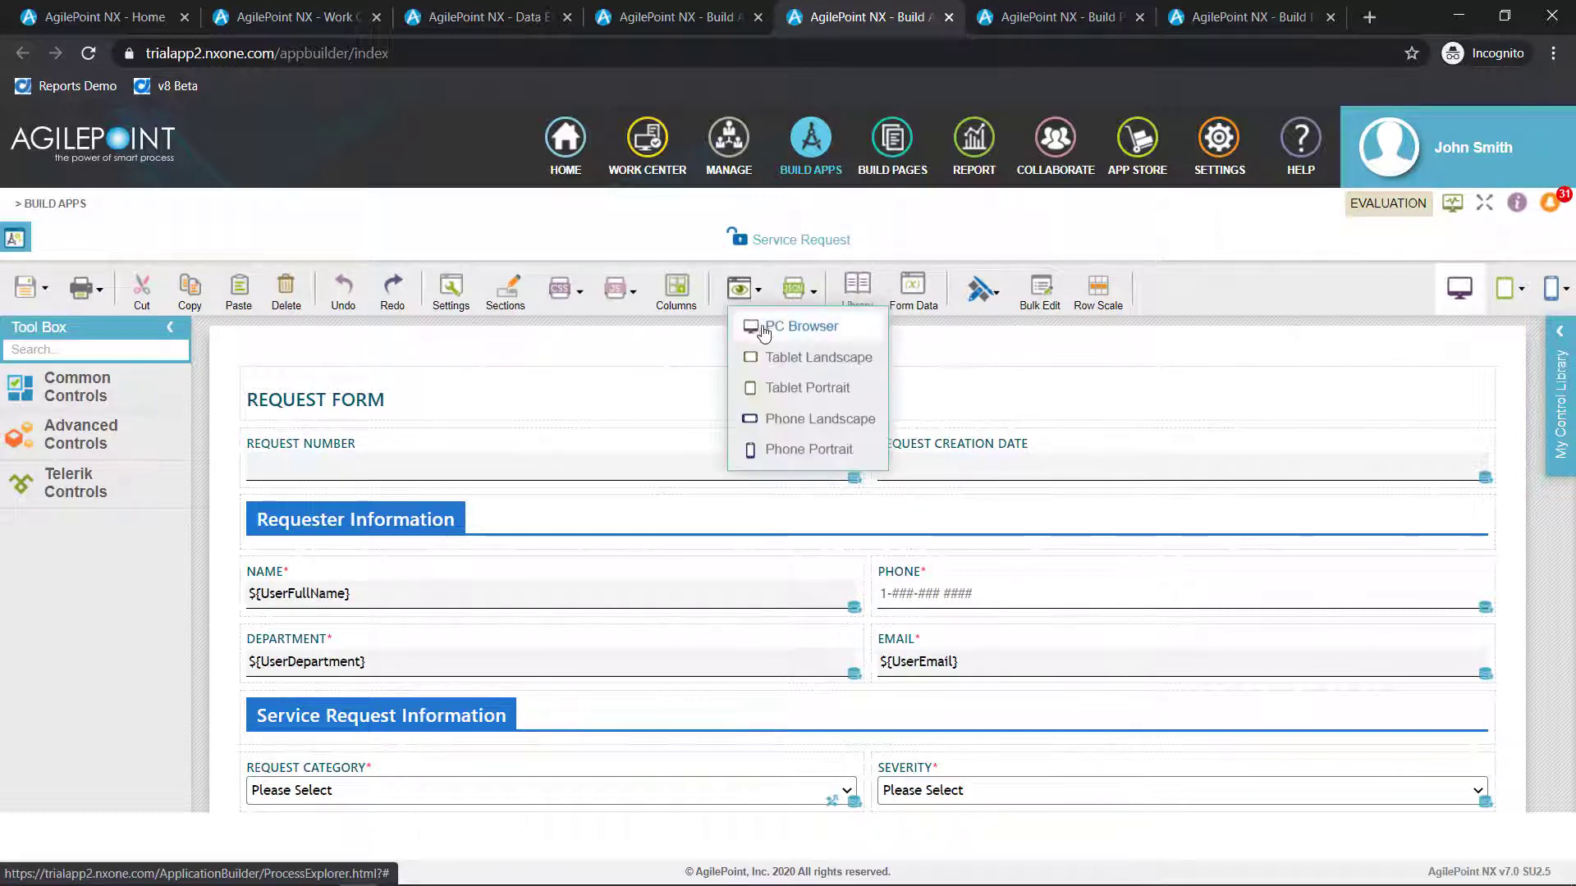
pyautogui.click(768, 332)
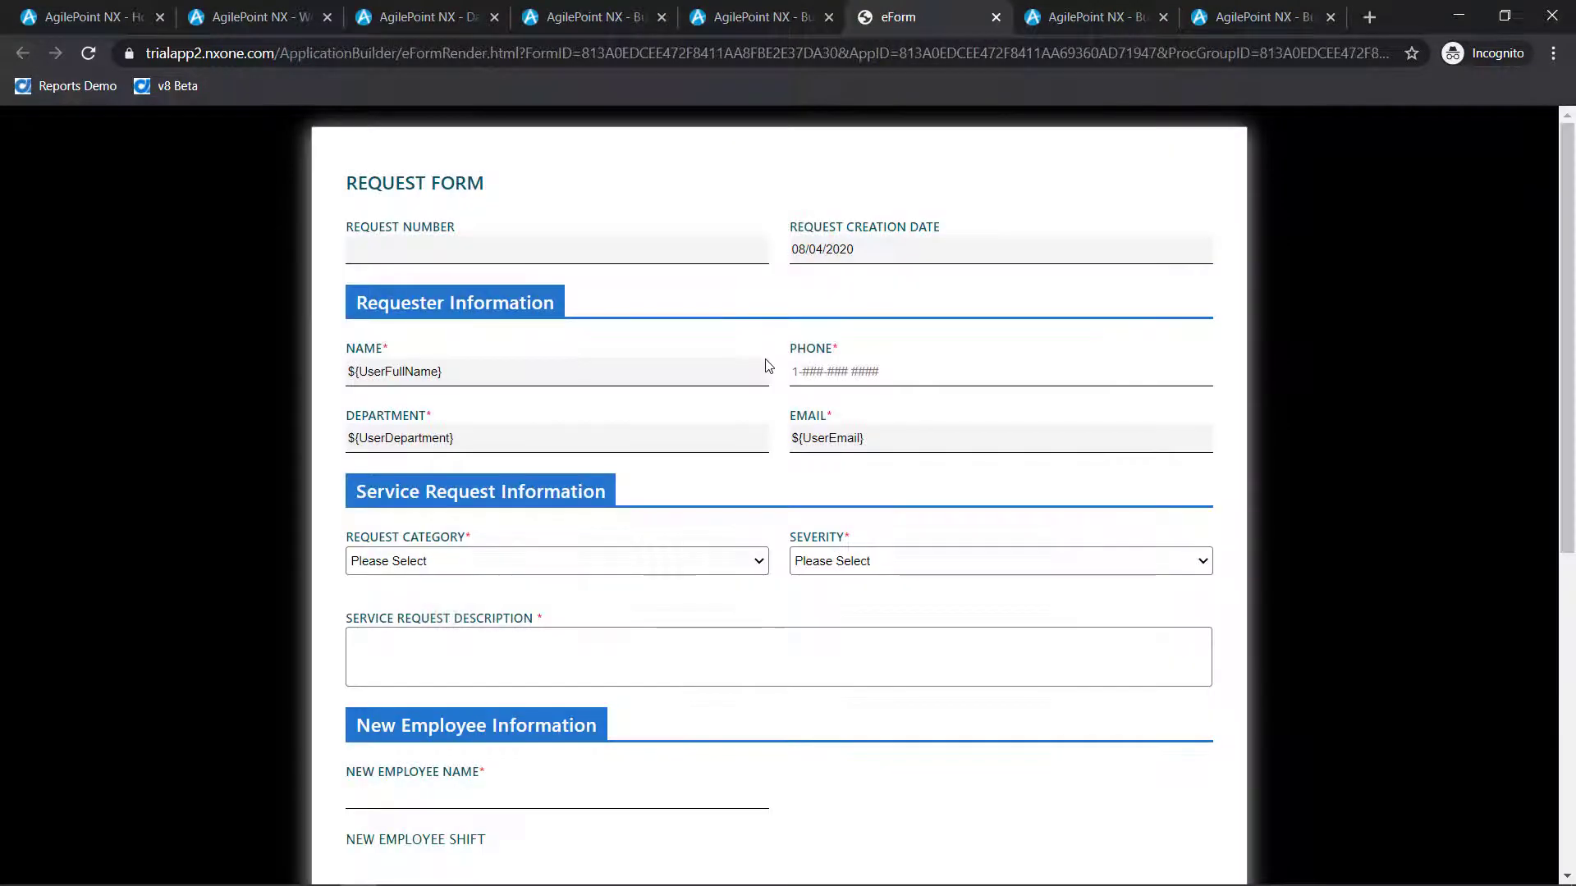
# Step: Set Request Category to Access/Request and its access category to New User
pyautogui.click(725, 565)
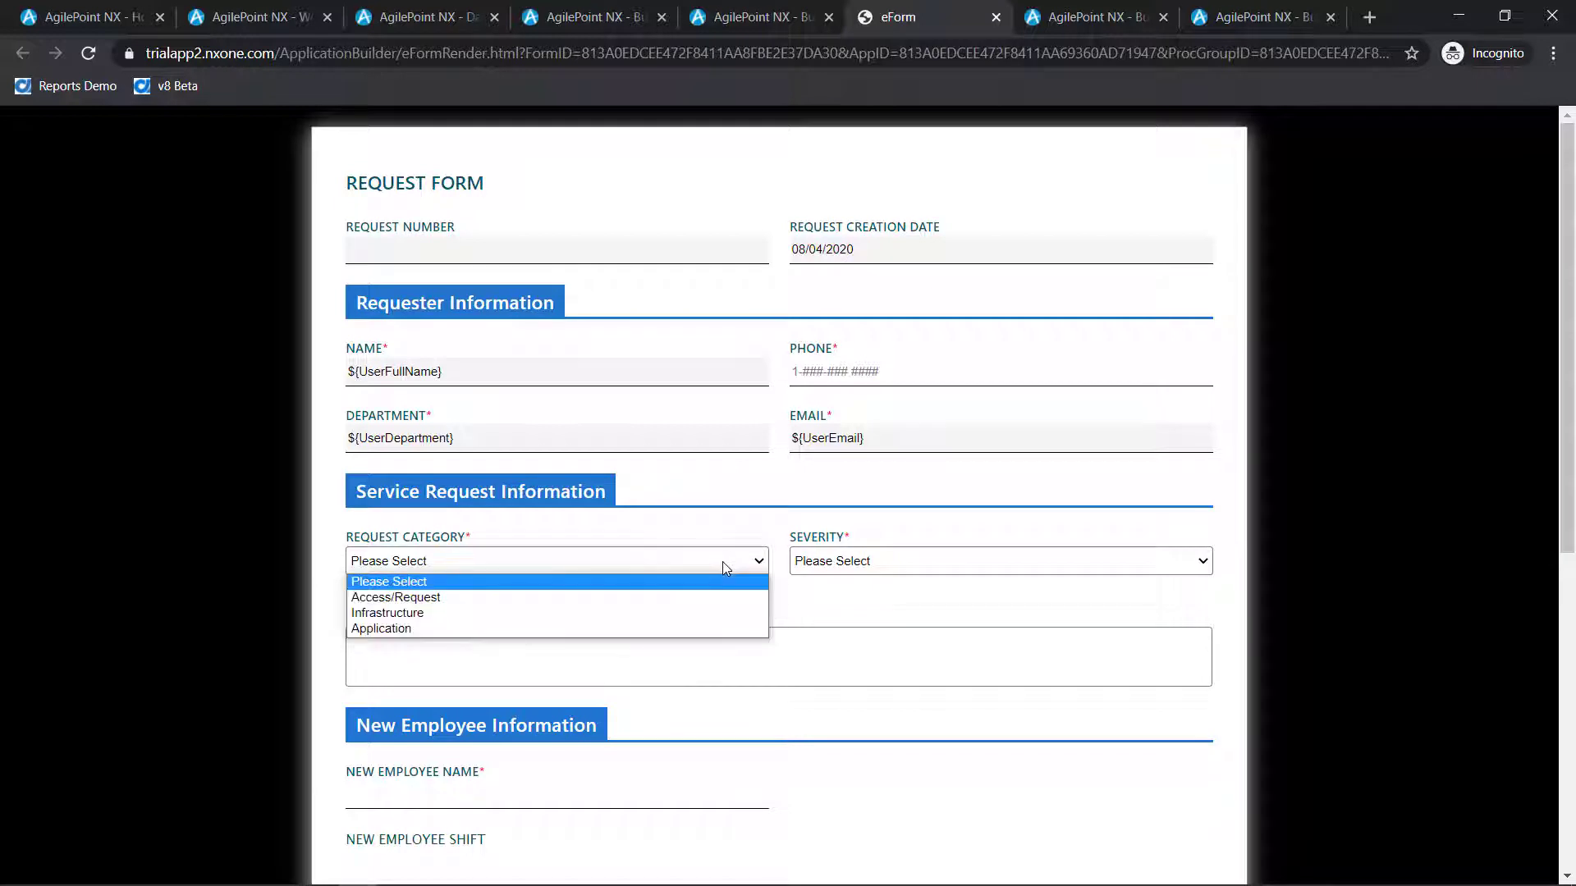
pyautogui.click(696, 602)
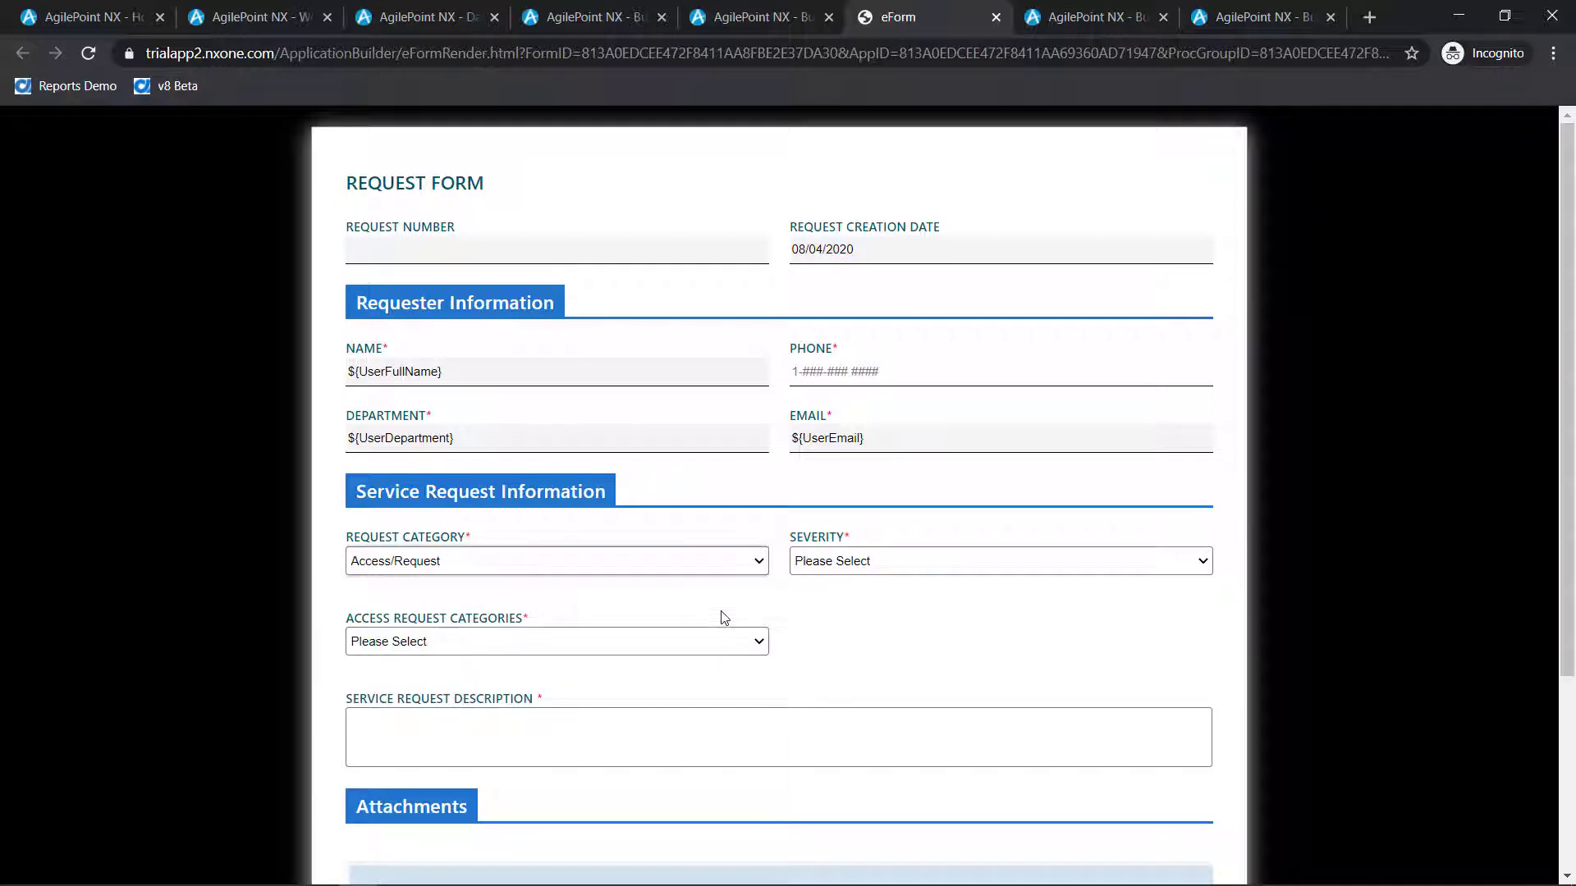
pyautogui.click(703, 642)
pyautogui.click(680, 678)
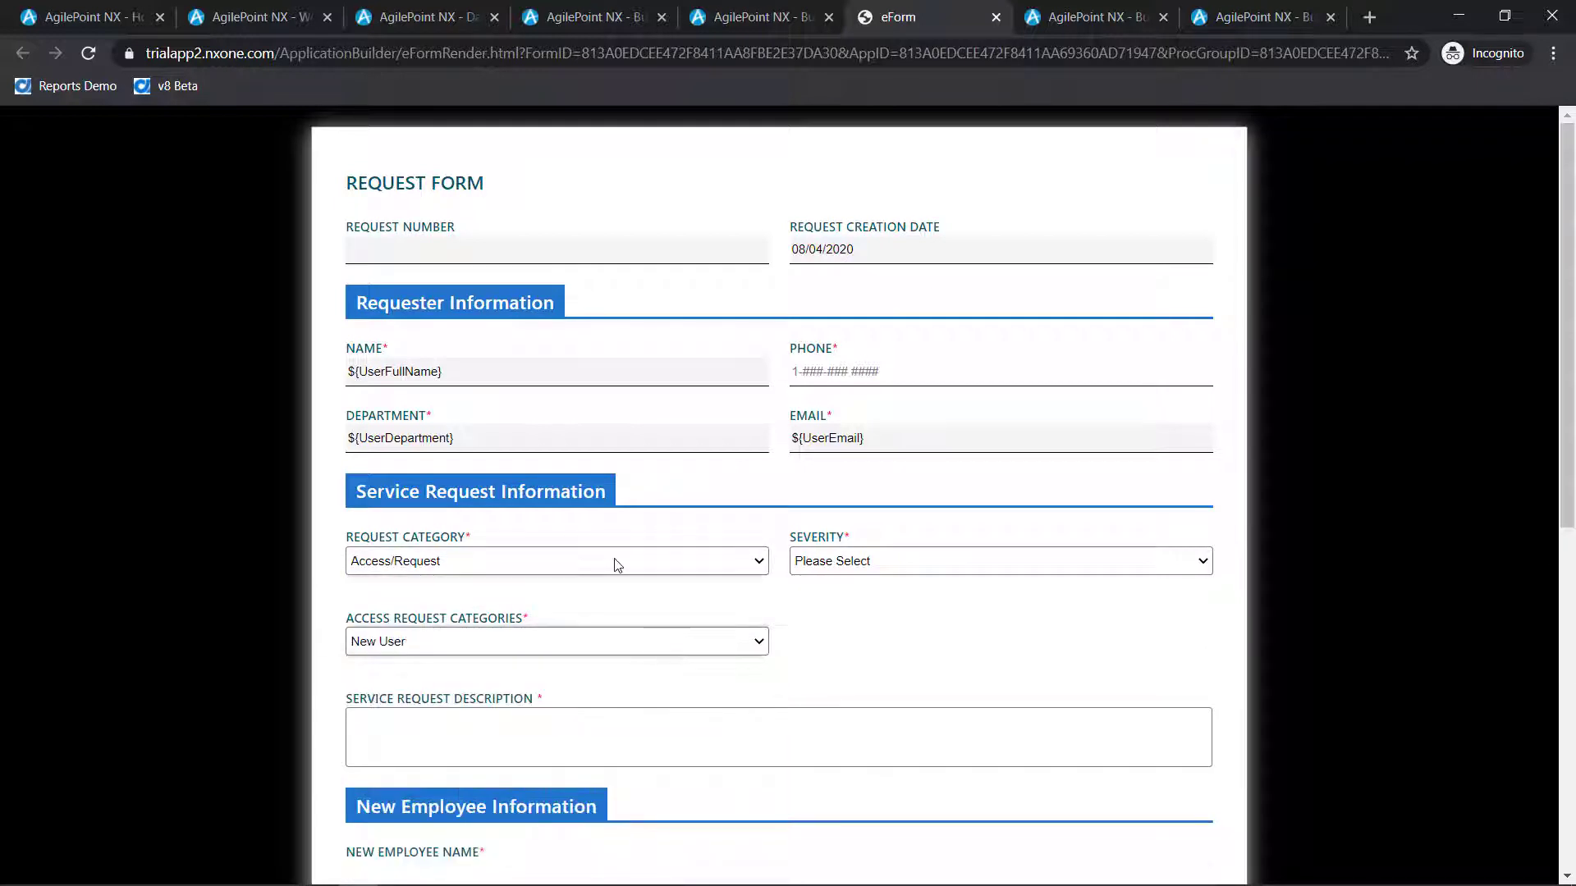
# Step: Switch Request Category to Application, view its subcategories, then close the preview
pyautogui.click(615, 563)
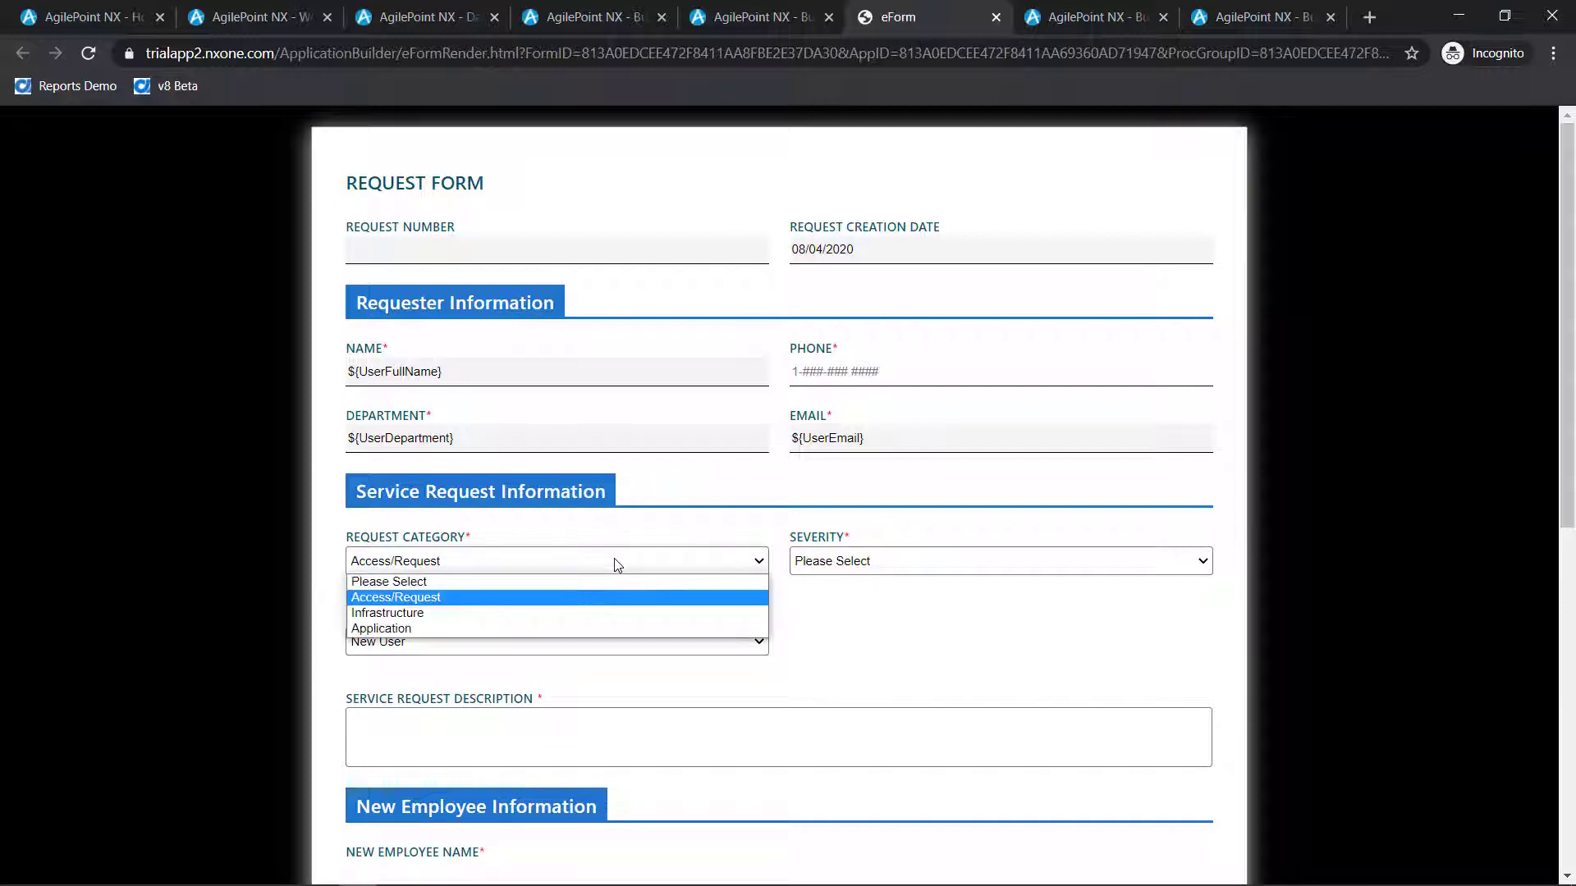
pyautogui.click(588, 628)
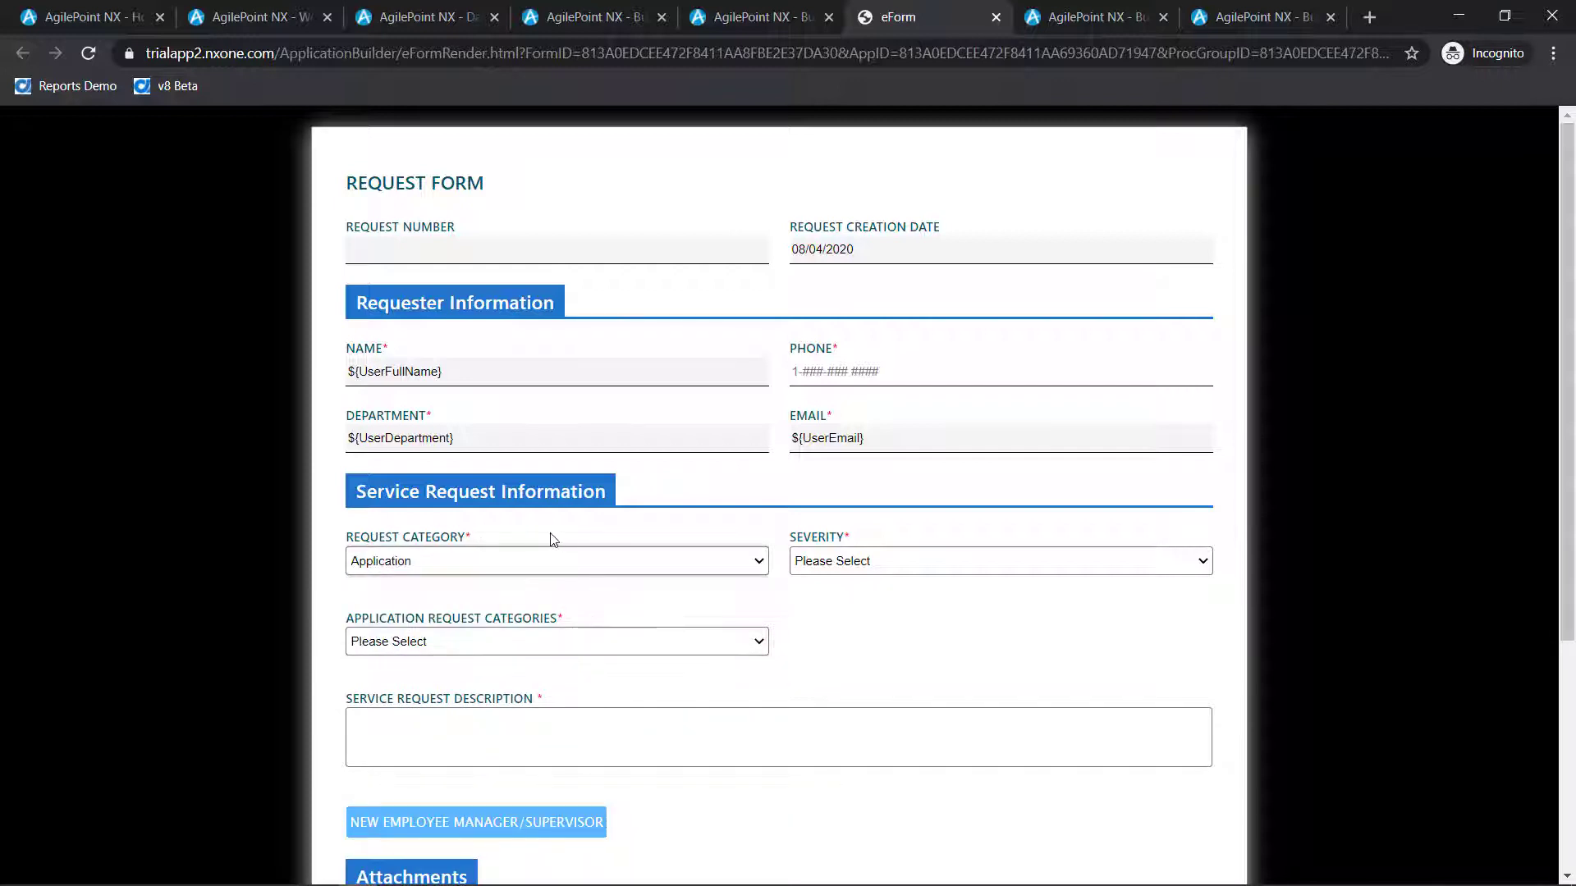
pyautogui.click(549, 647)
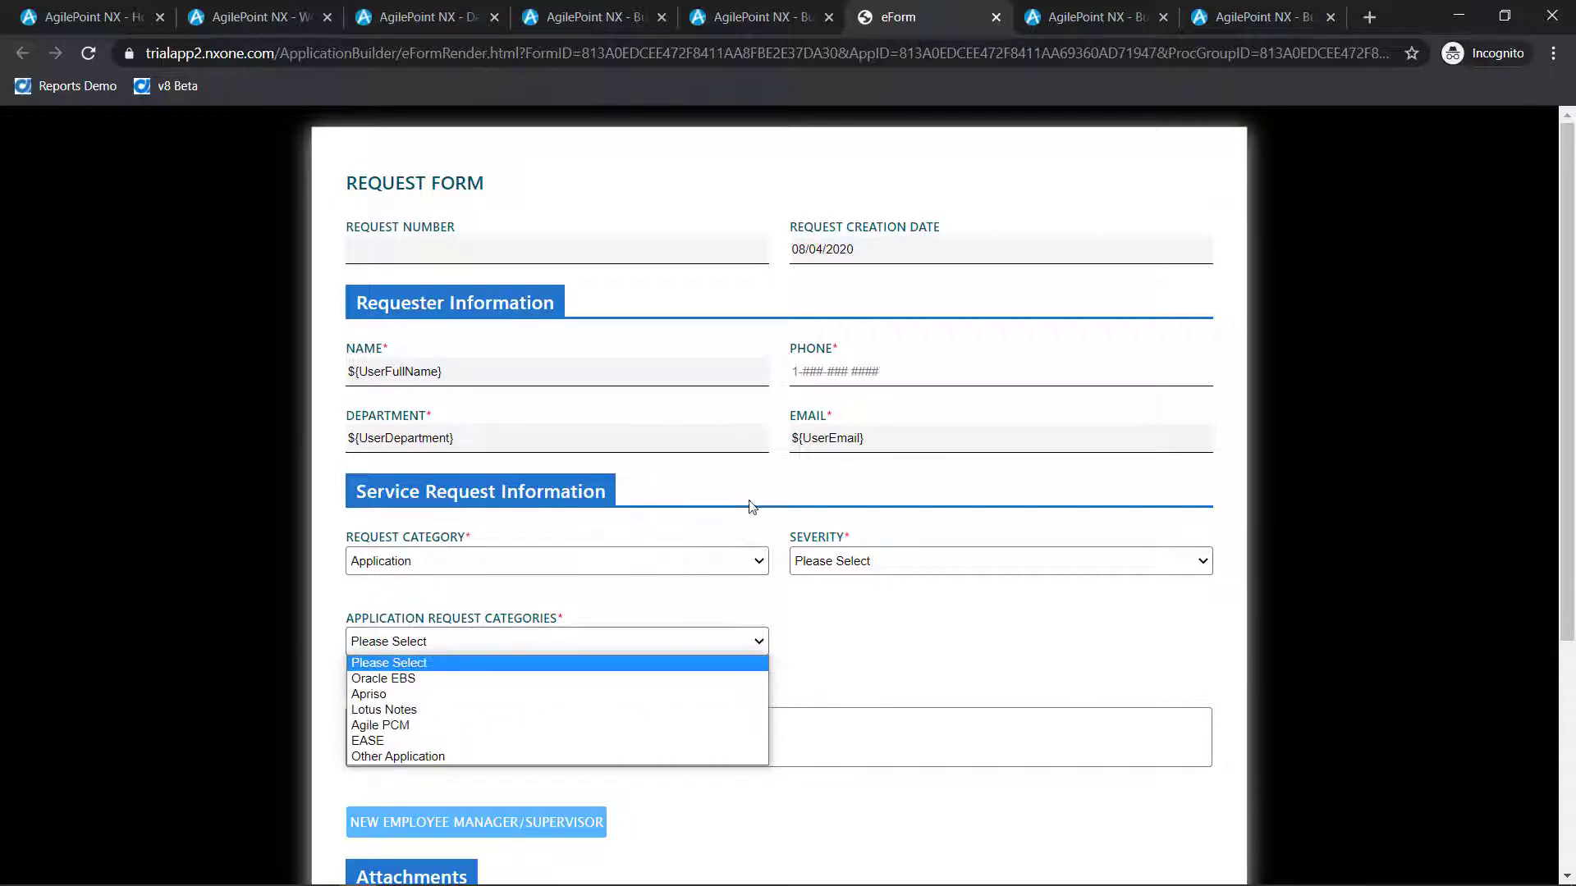
pyautogui.click(996, 17)
pyautogui.click(996, 17)
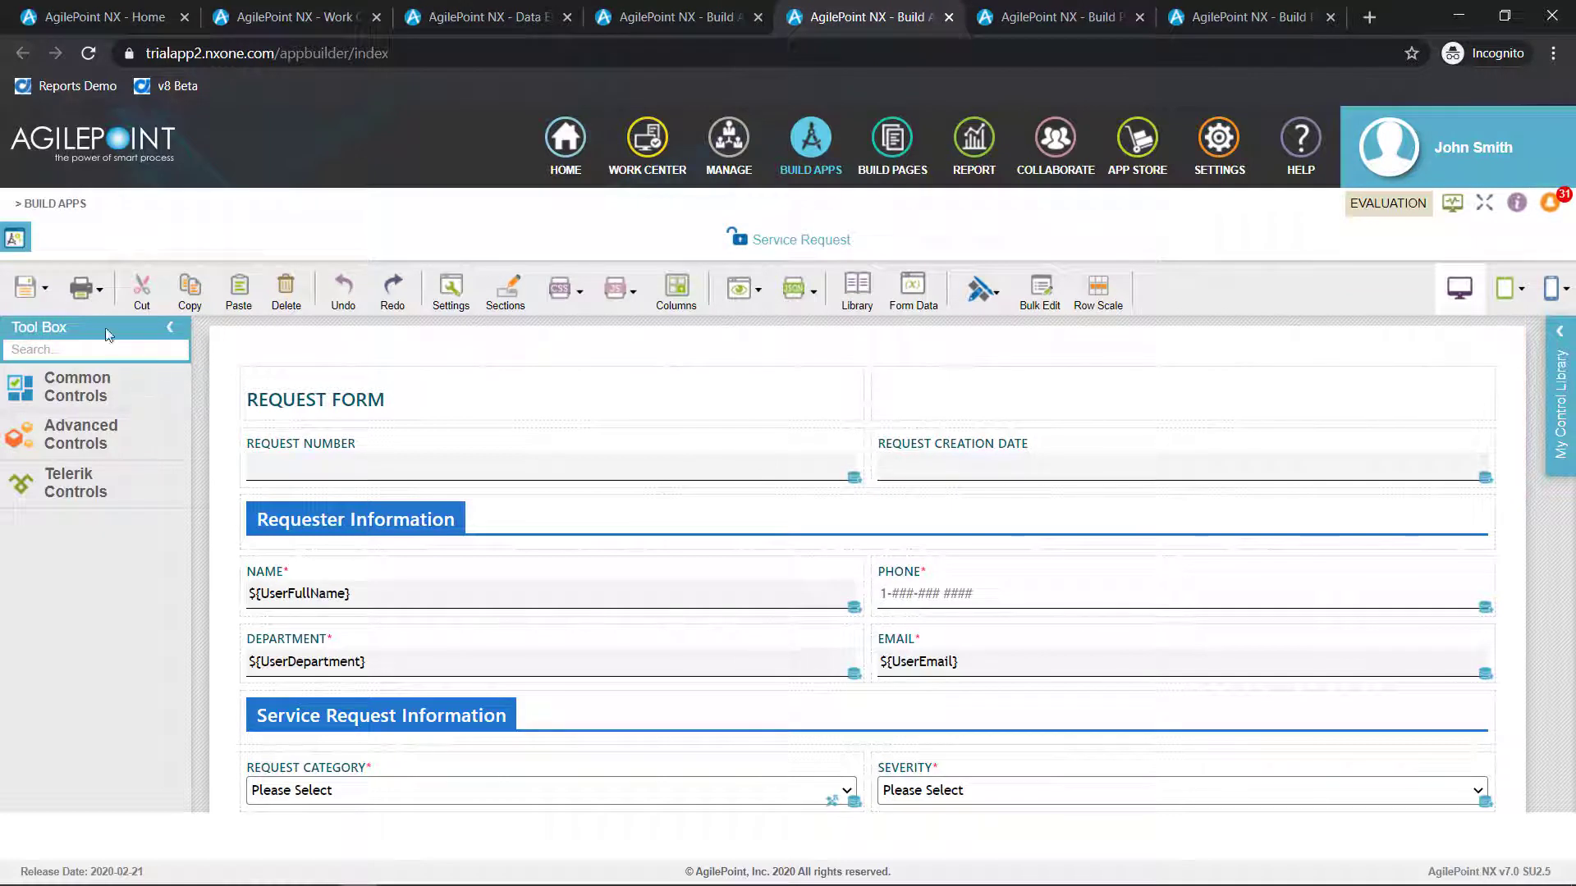
# Step: Browse the Tool Box's common, Advanced and Telerik control categories
pyautogui.click(101, 386)
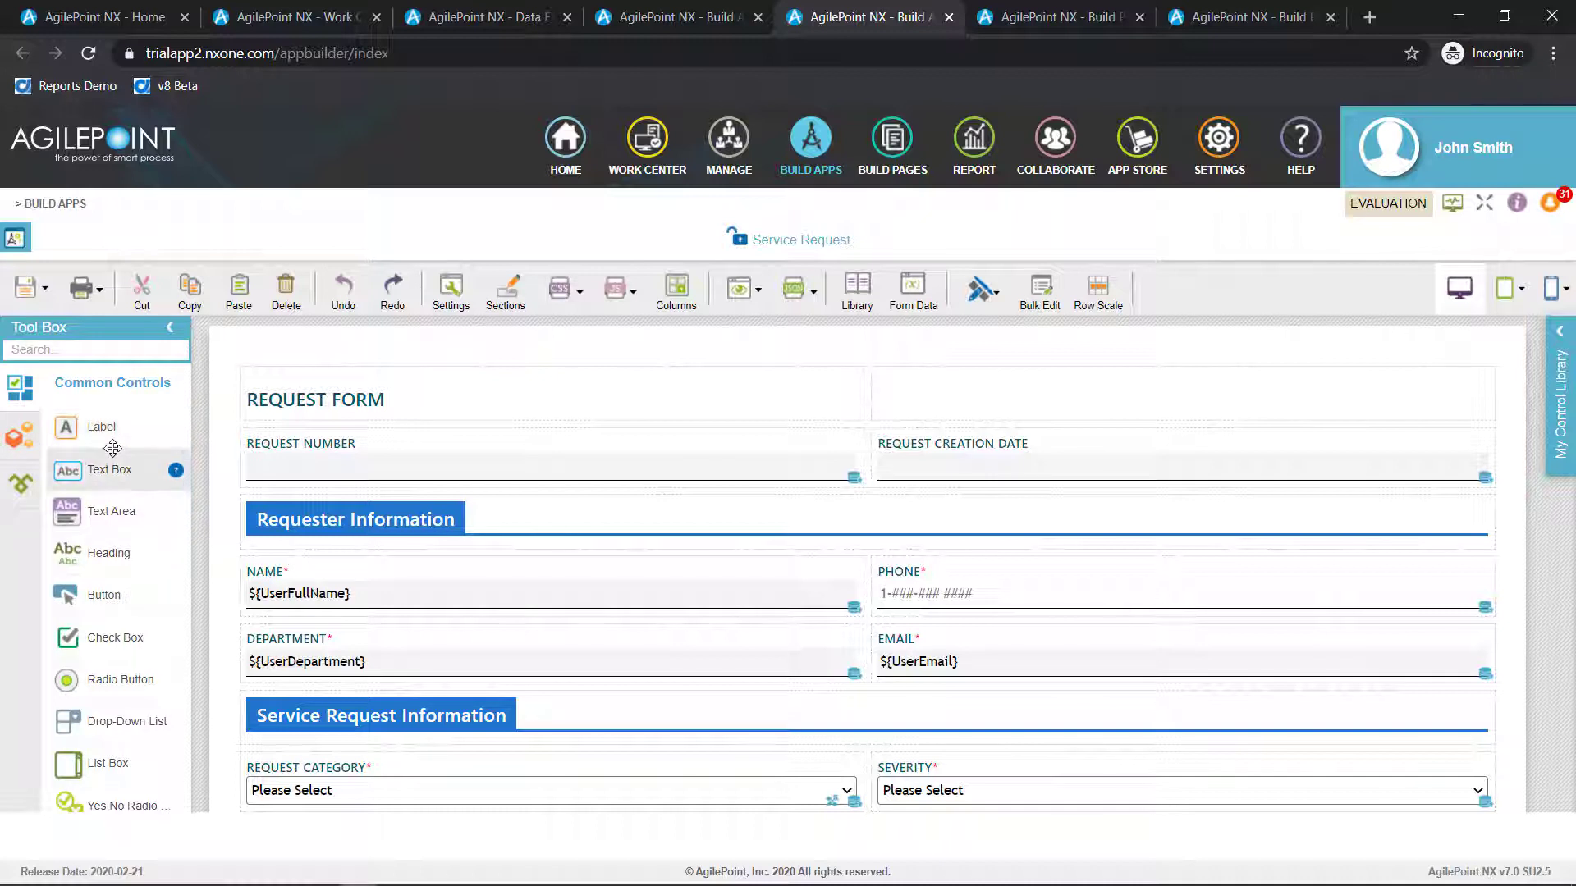
pyautogui.scroll(-3, 113, 448)
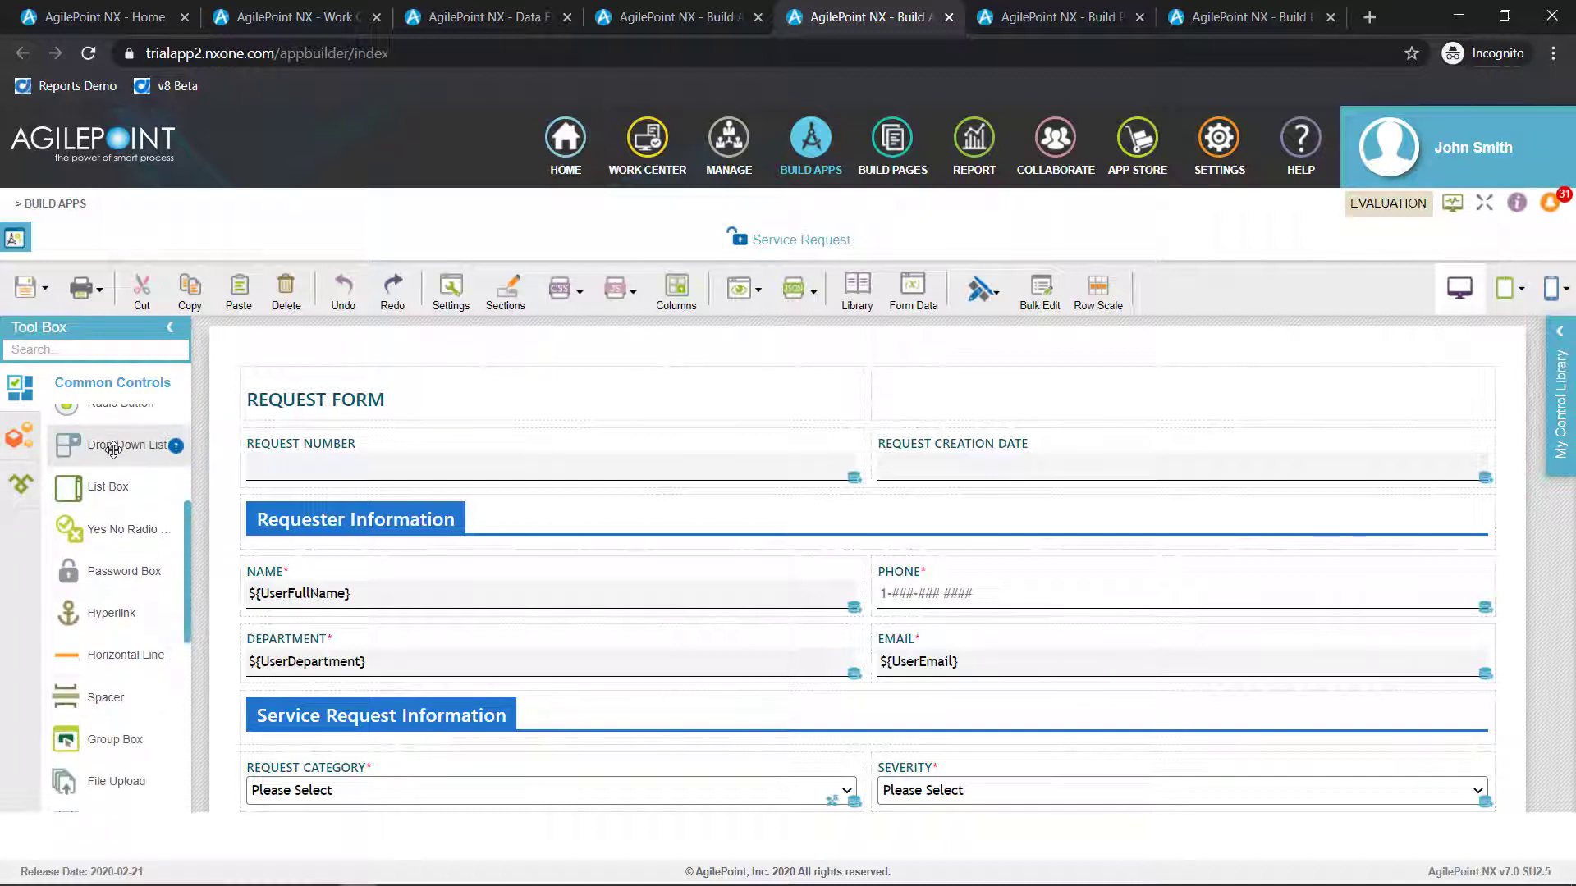
pyautogui.scroll(-2, 113, 448)
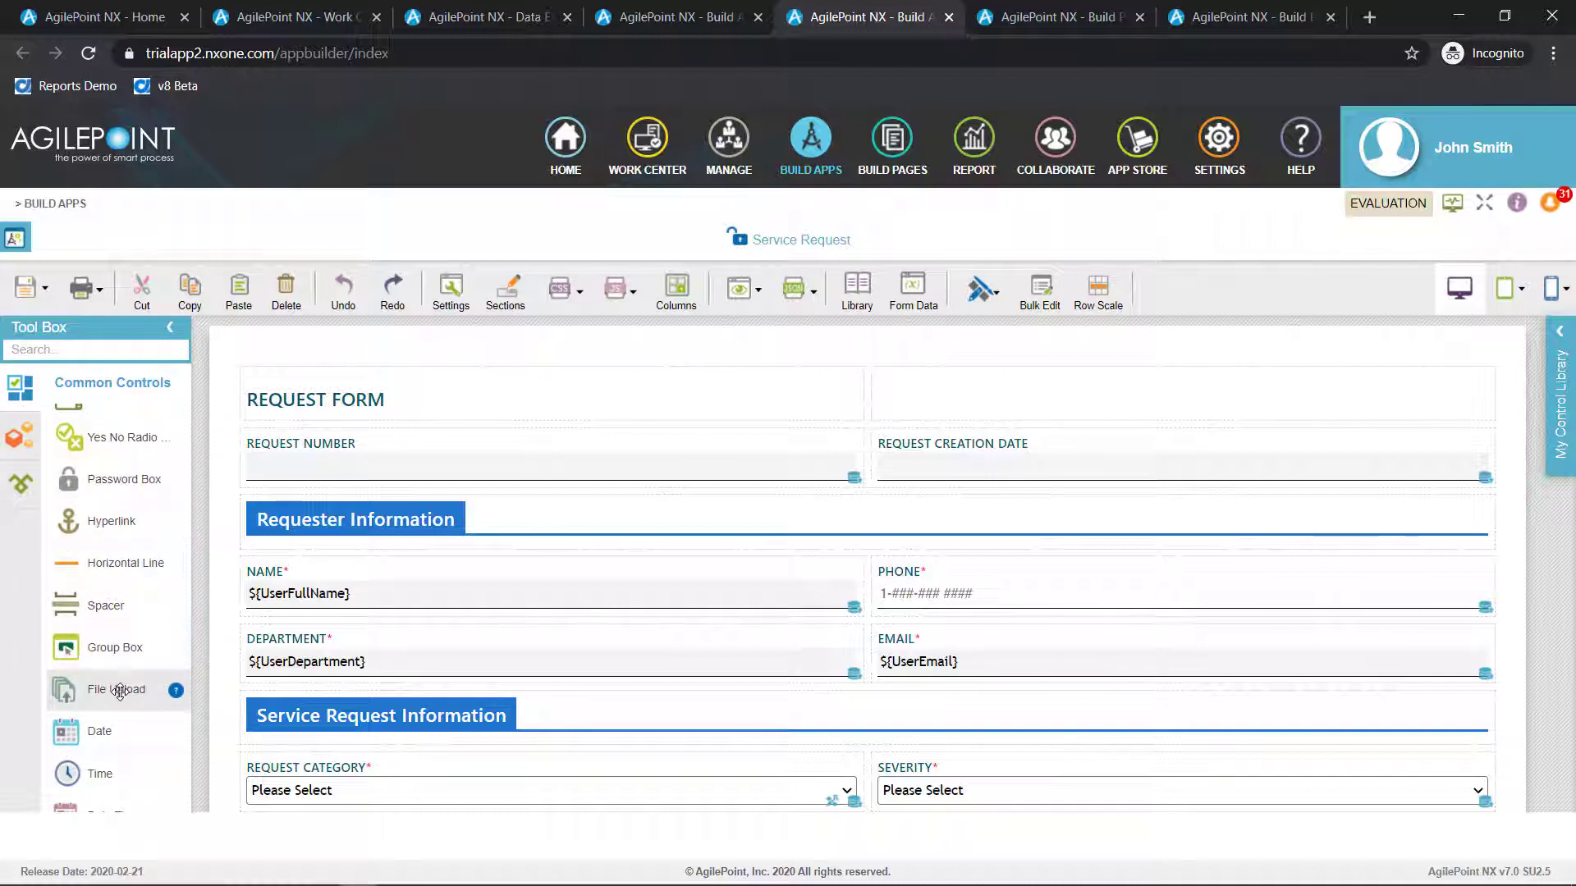
pyautogui.scroll(-5, 120, 690)
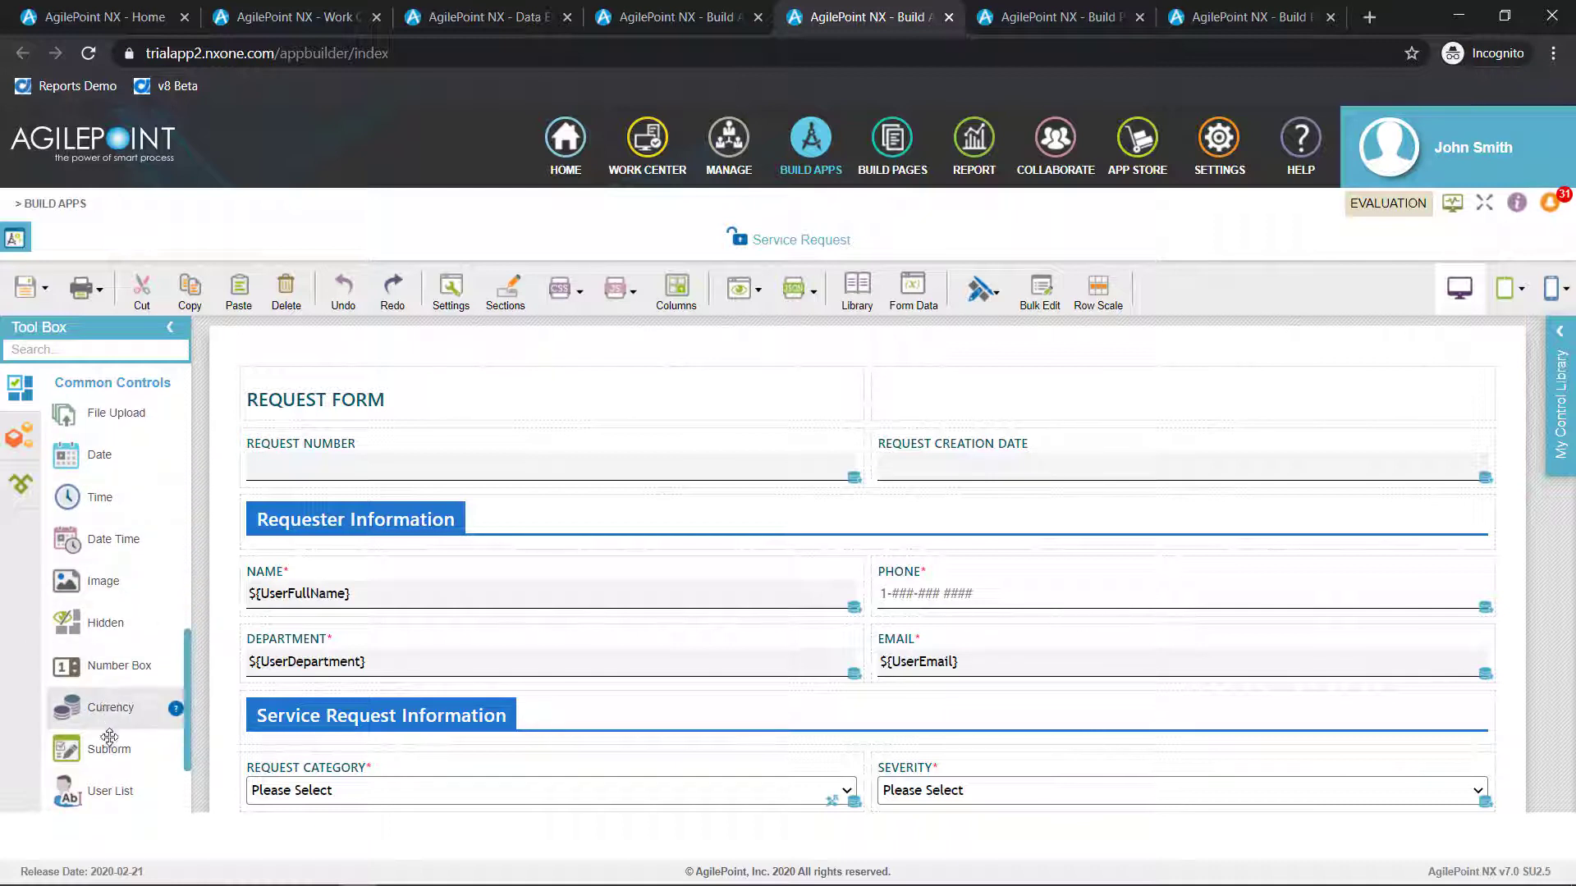
pyautogui.click(18, 441)
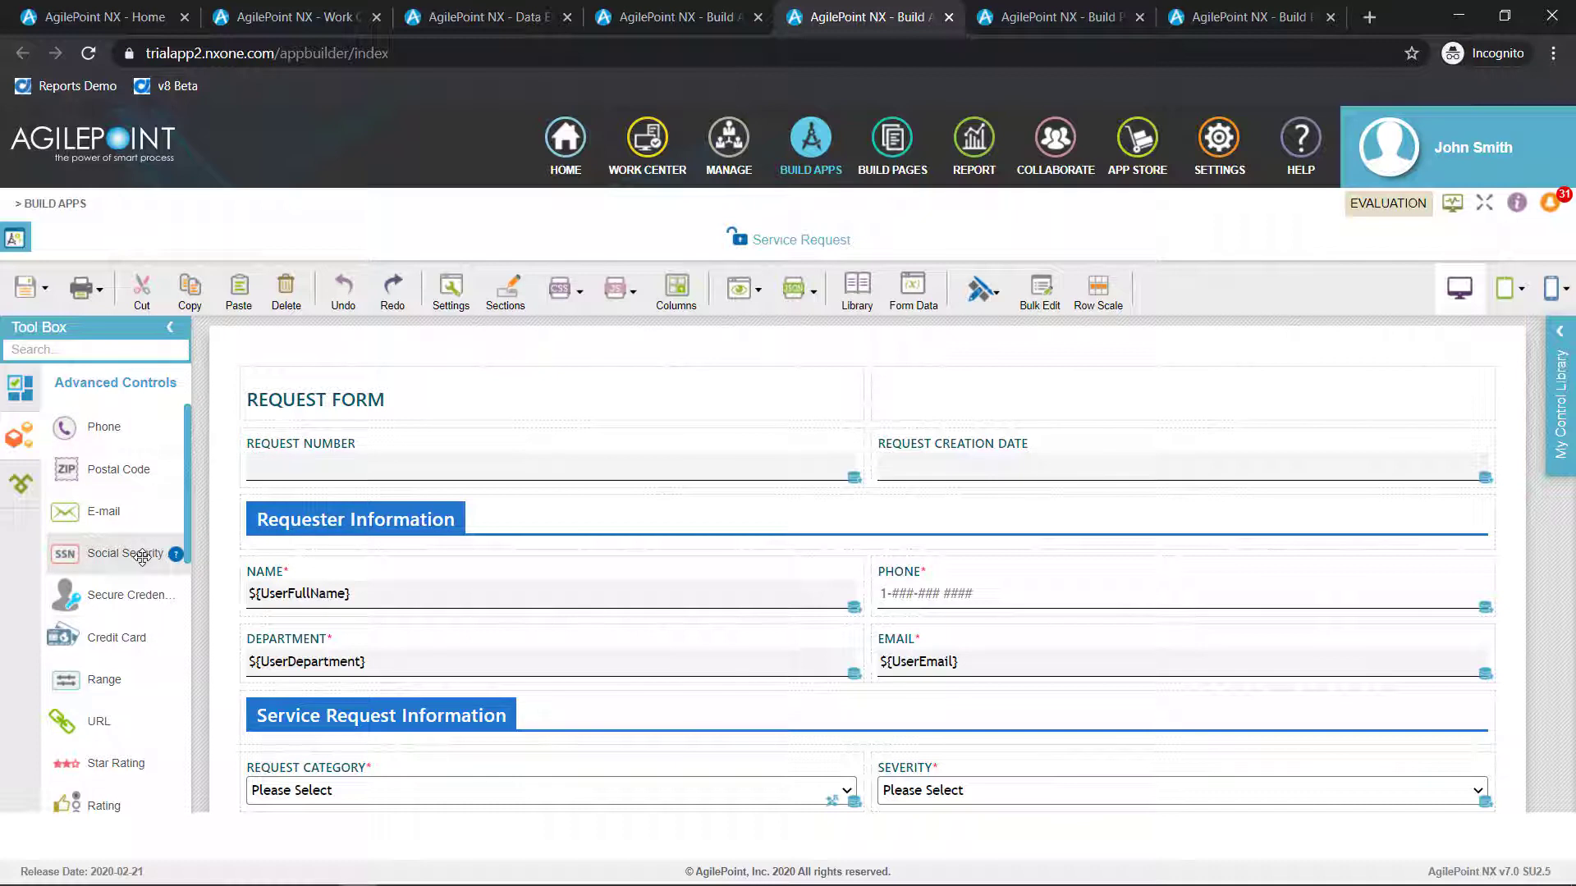
pyautogui.click(23, 484)
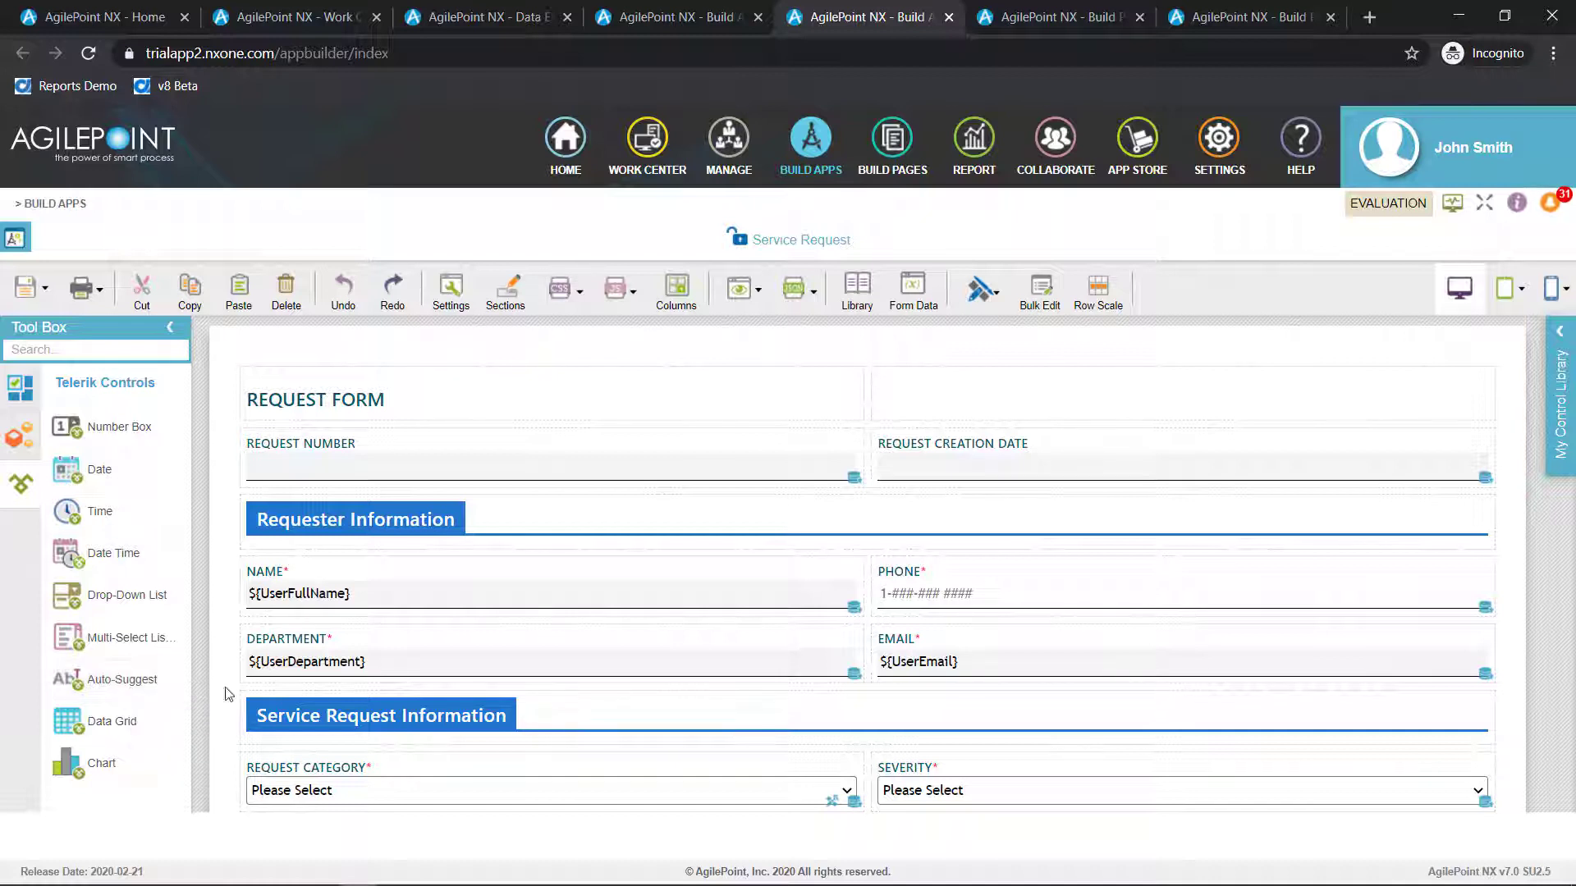
# Step: Look at the form's CSS and JavaScript options and scroll down the form
pyautogui.click(560, 296)
pyautogui.click(617, 291)
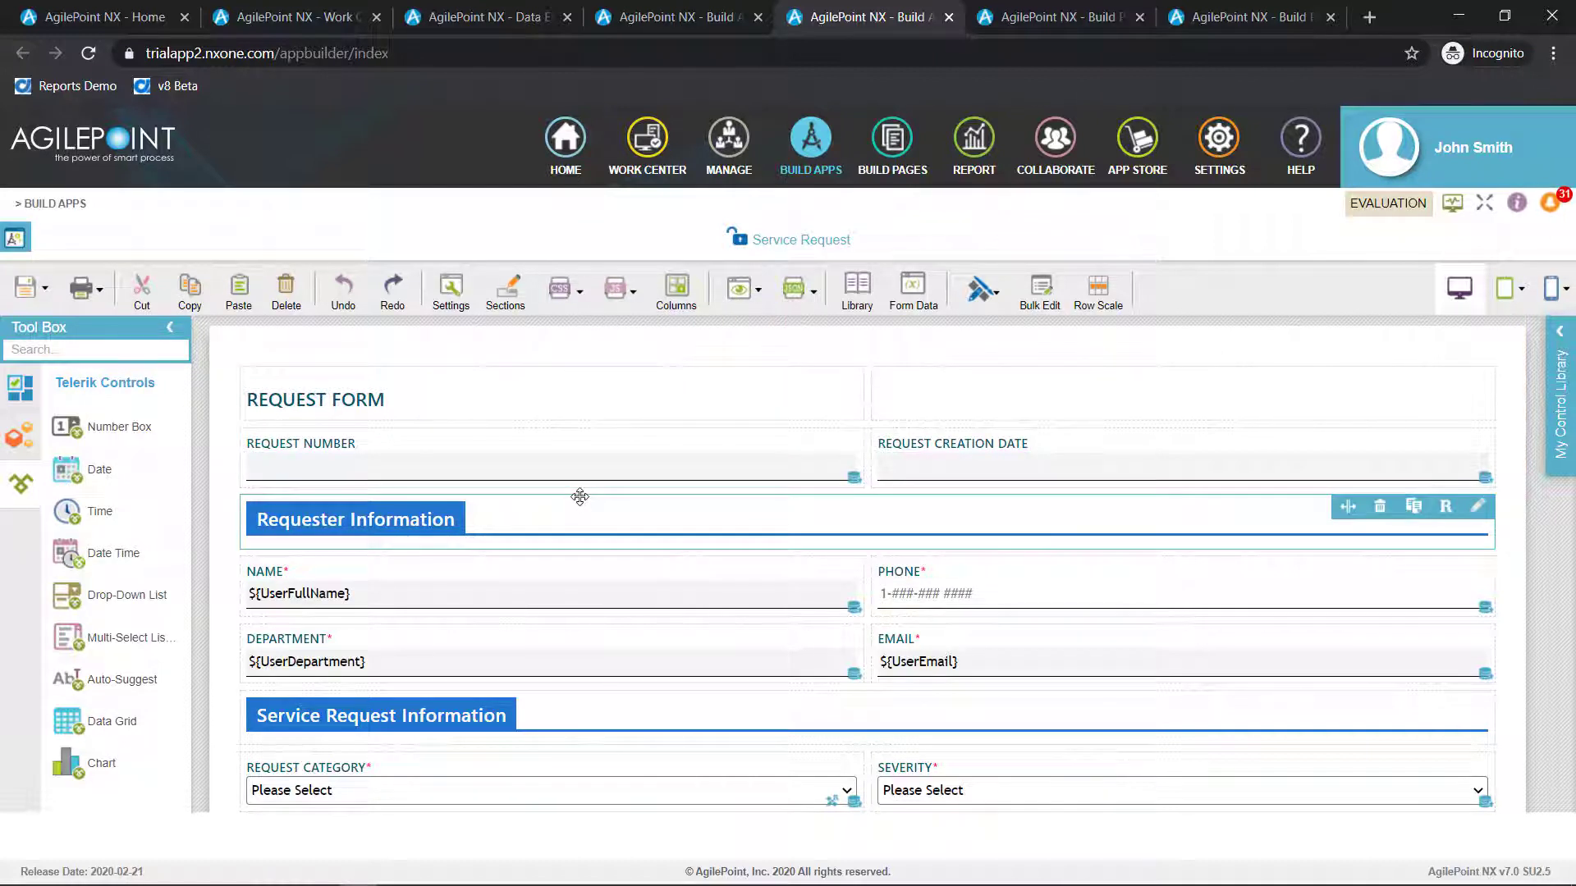
pyautogui.scroll(-3, 581, 500)
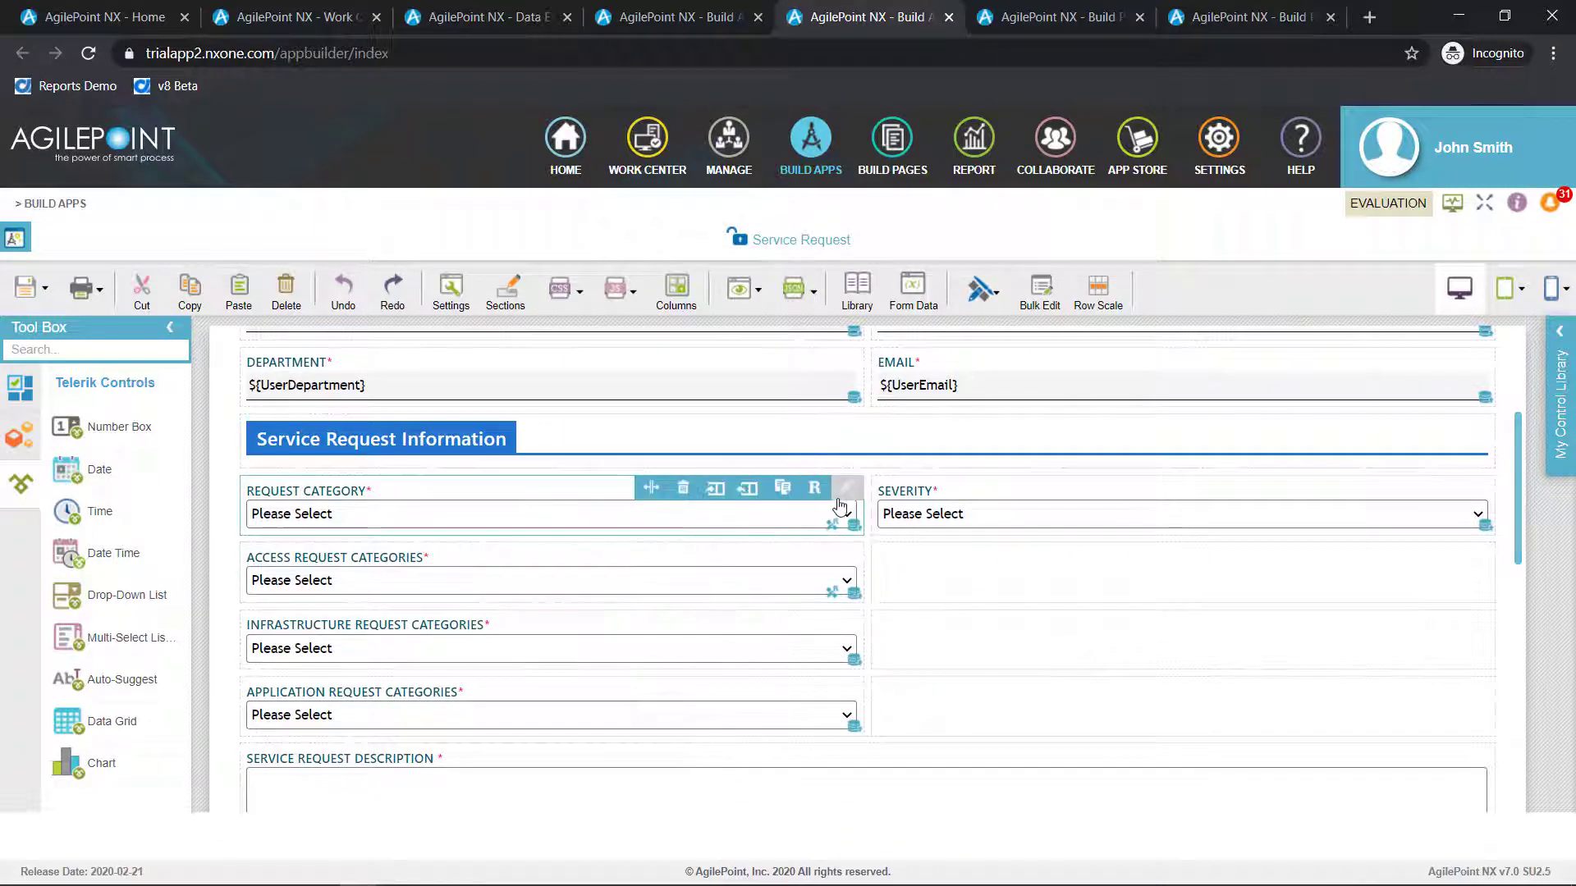
pyautogui.click(818, 491)
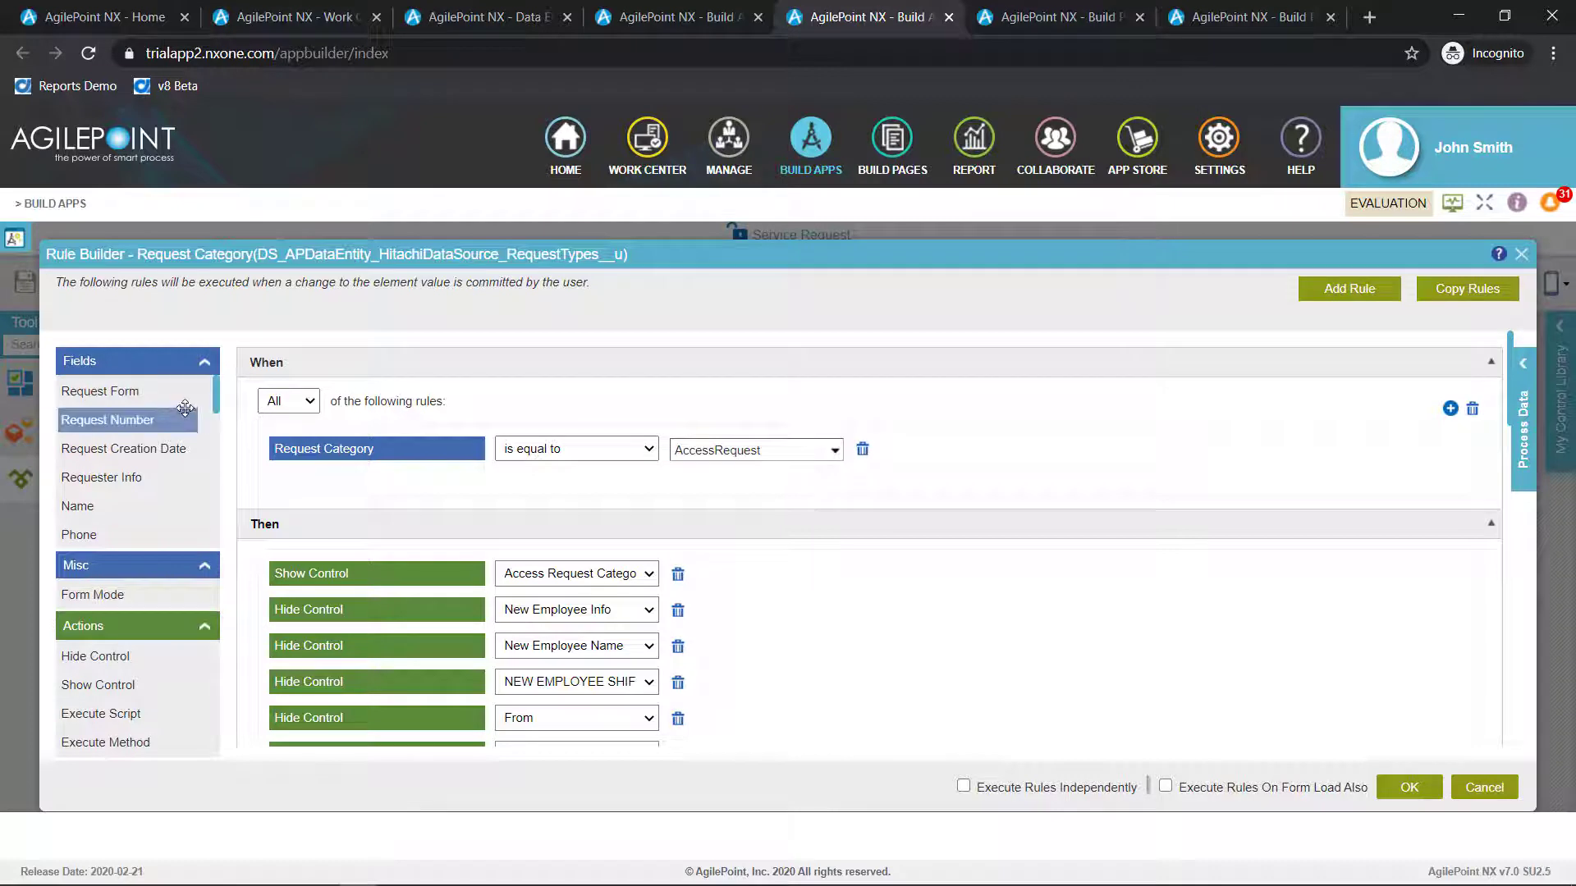
pyautogui.moveTo(214, 662); pyautogui.dragTo(279, 741)
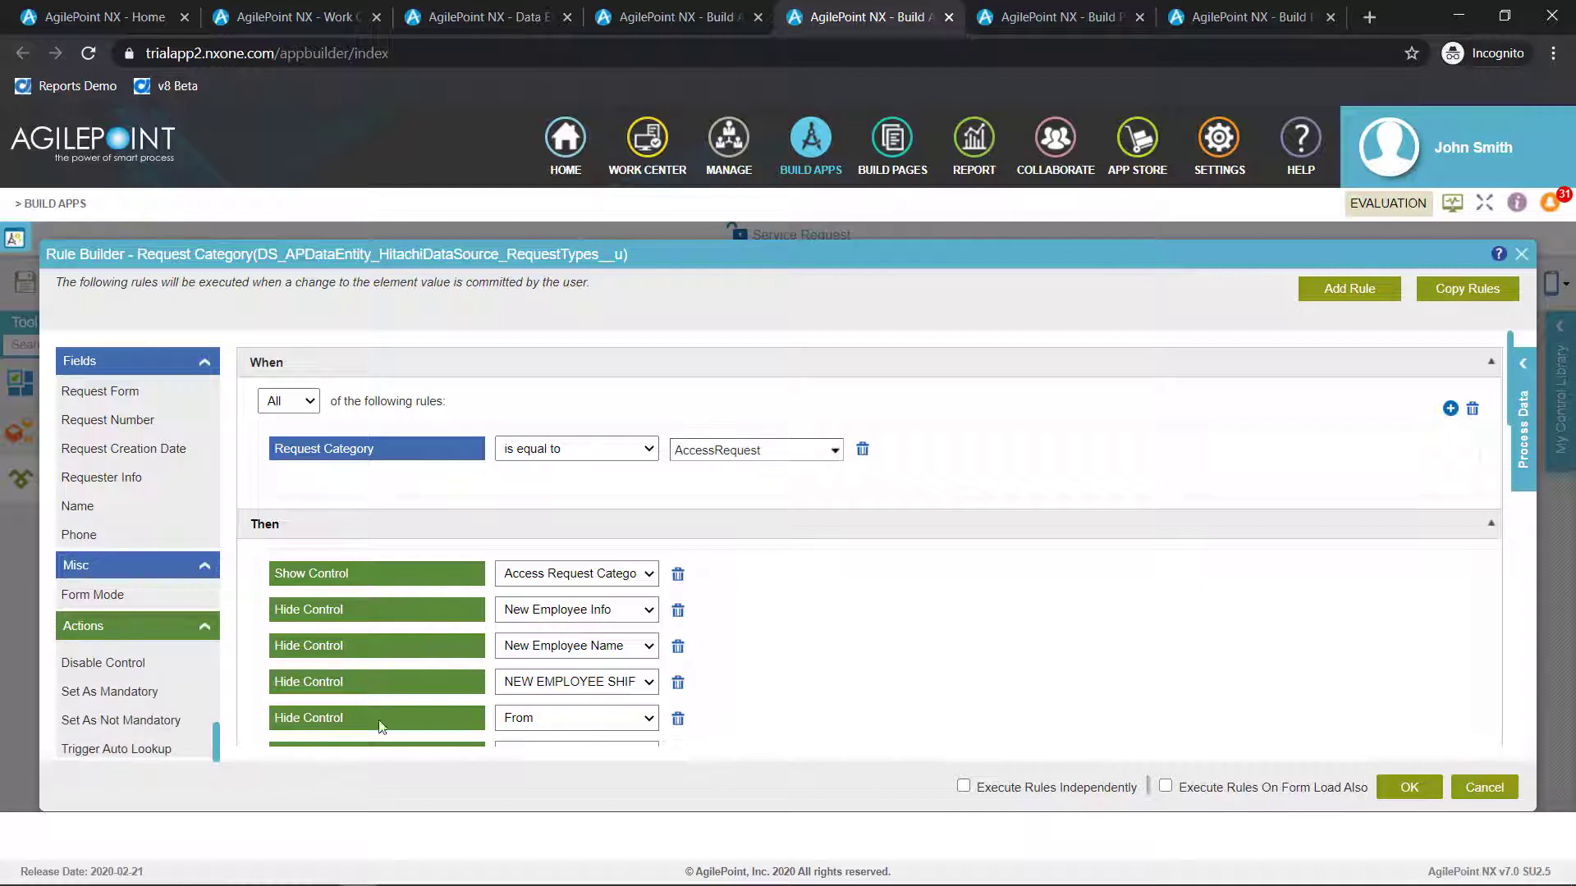
pyautogui.scroll(-2, 935, 616)
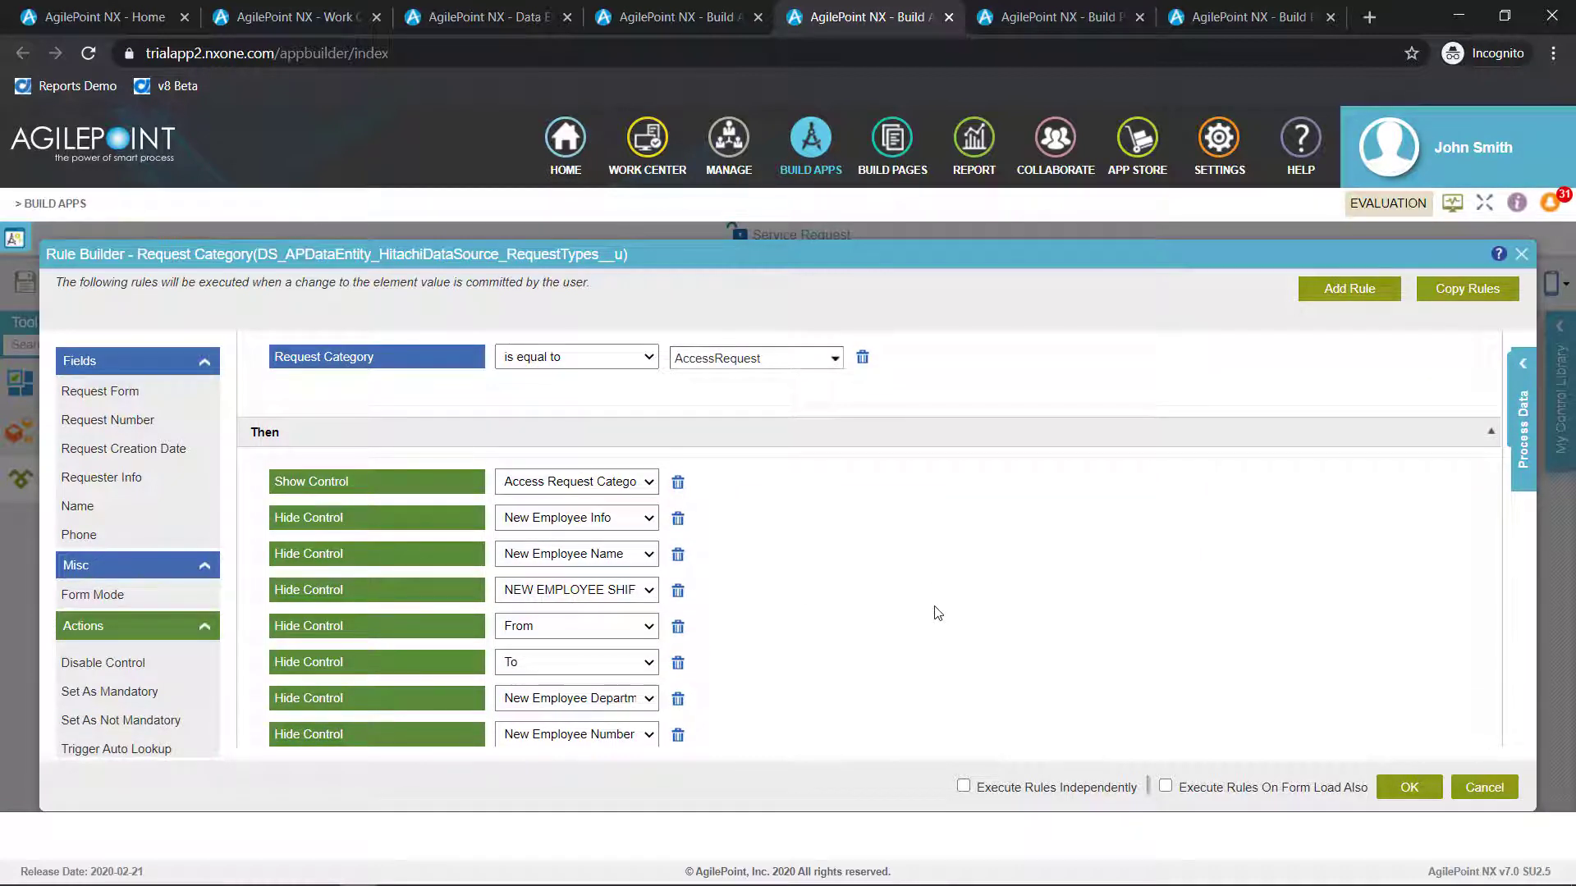
pyautogui.scroll(-8, 938, 614)
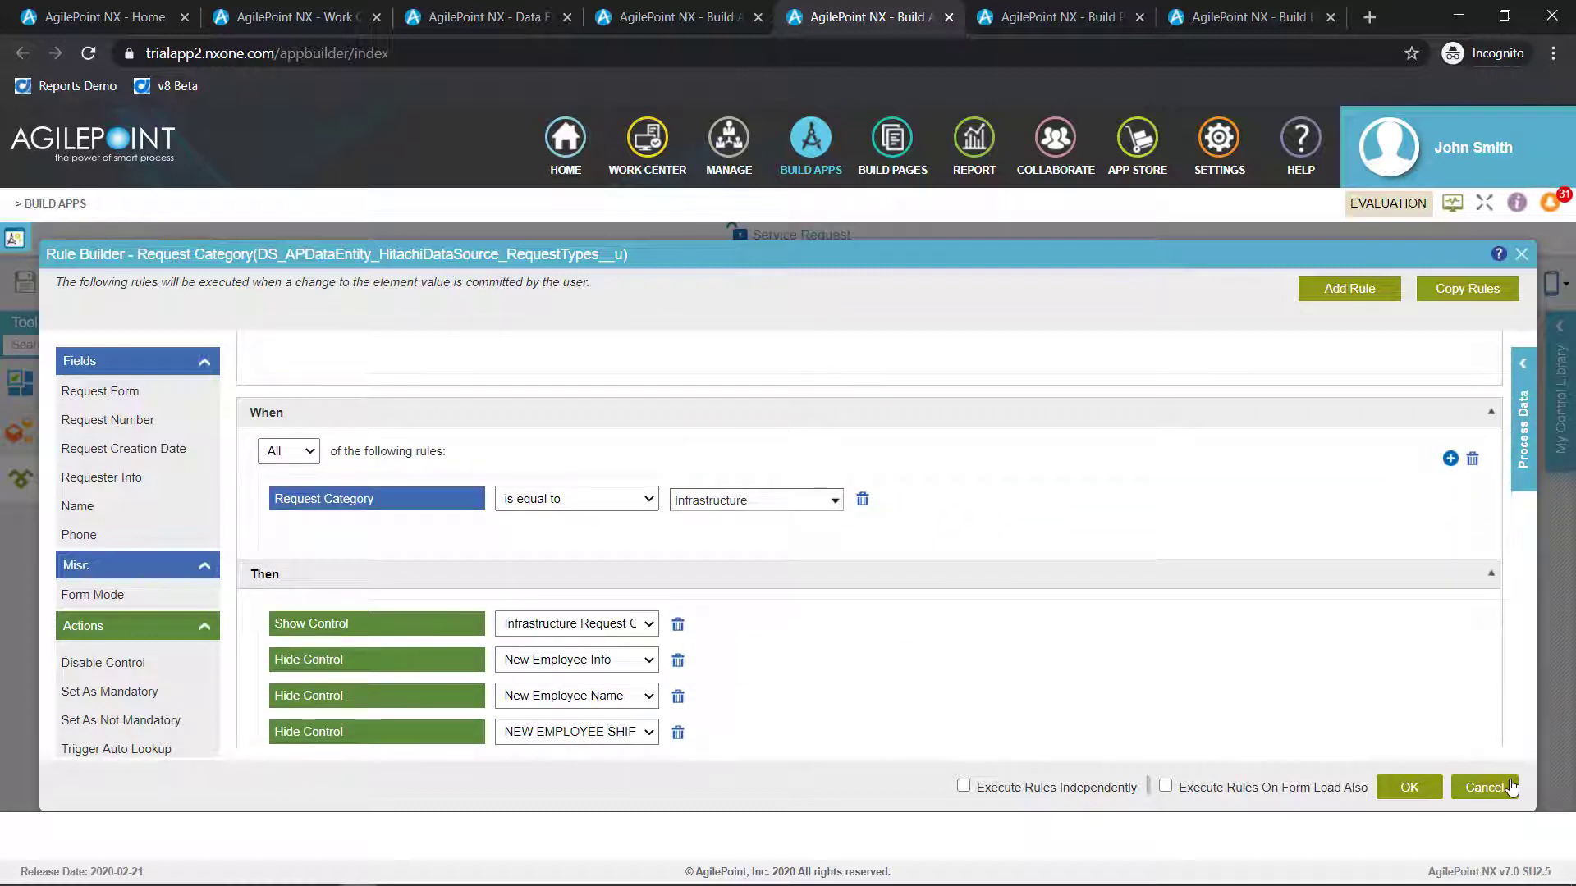
pyautogui.click(1485, 788)
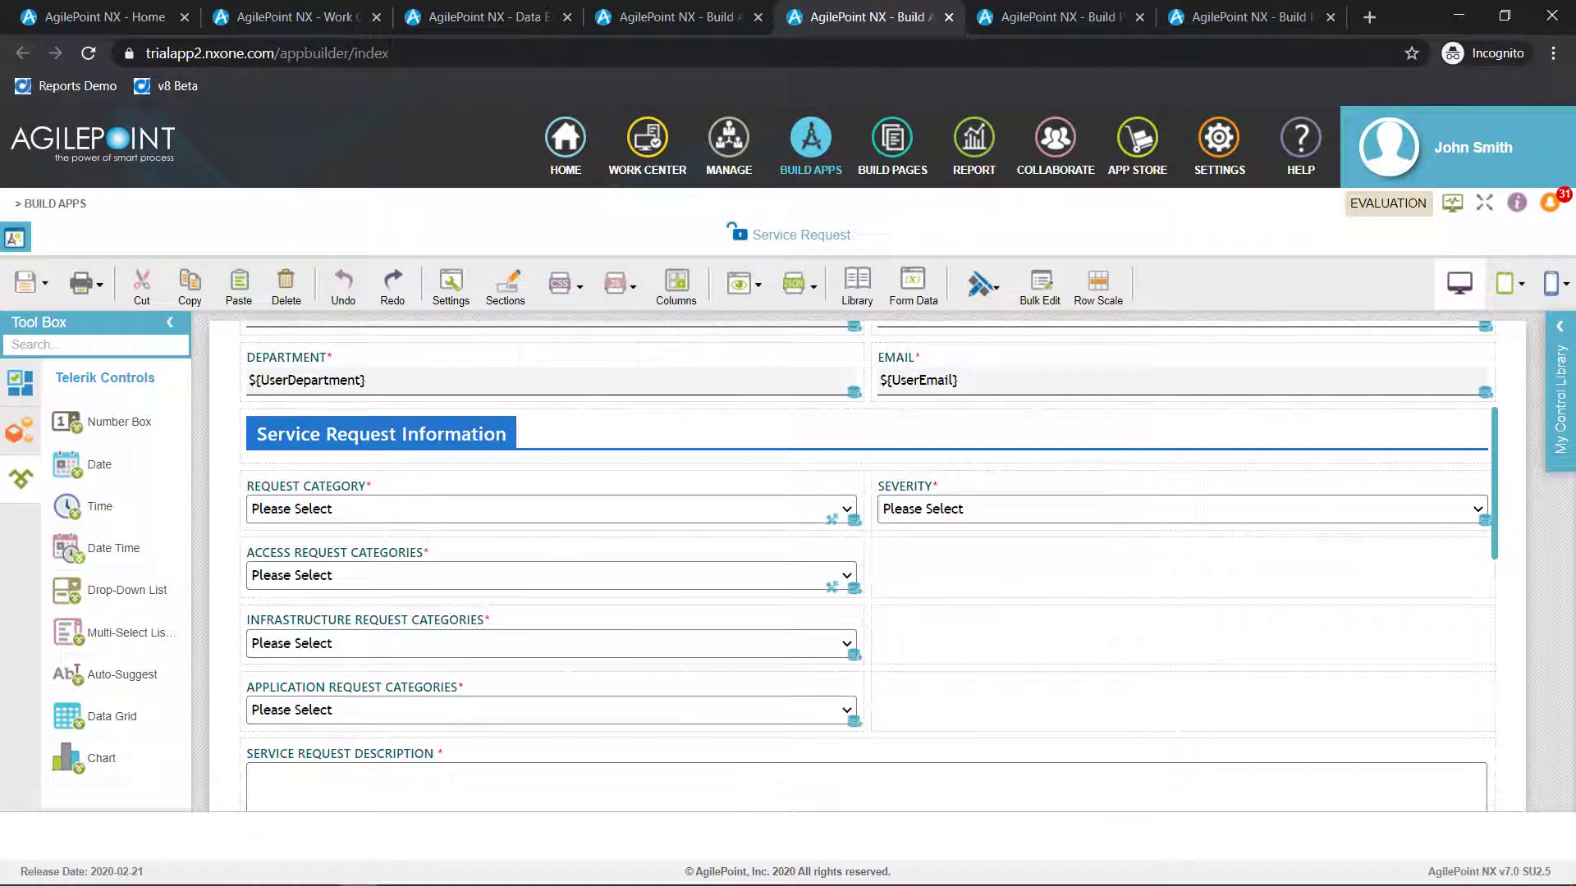
pyautogui.click(984, 287)
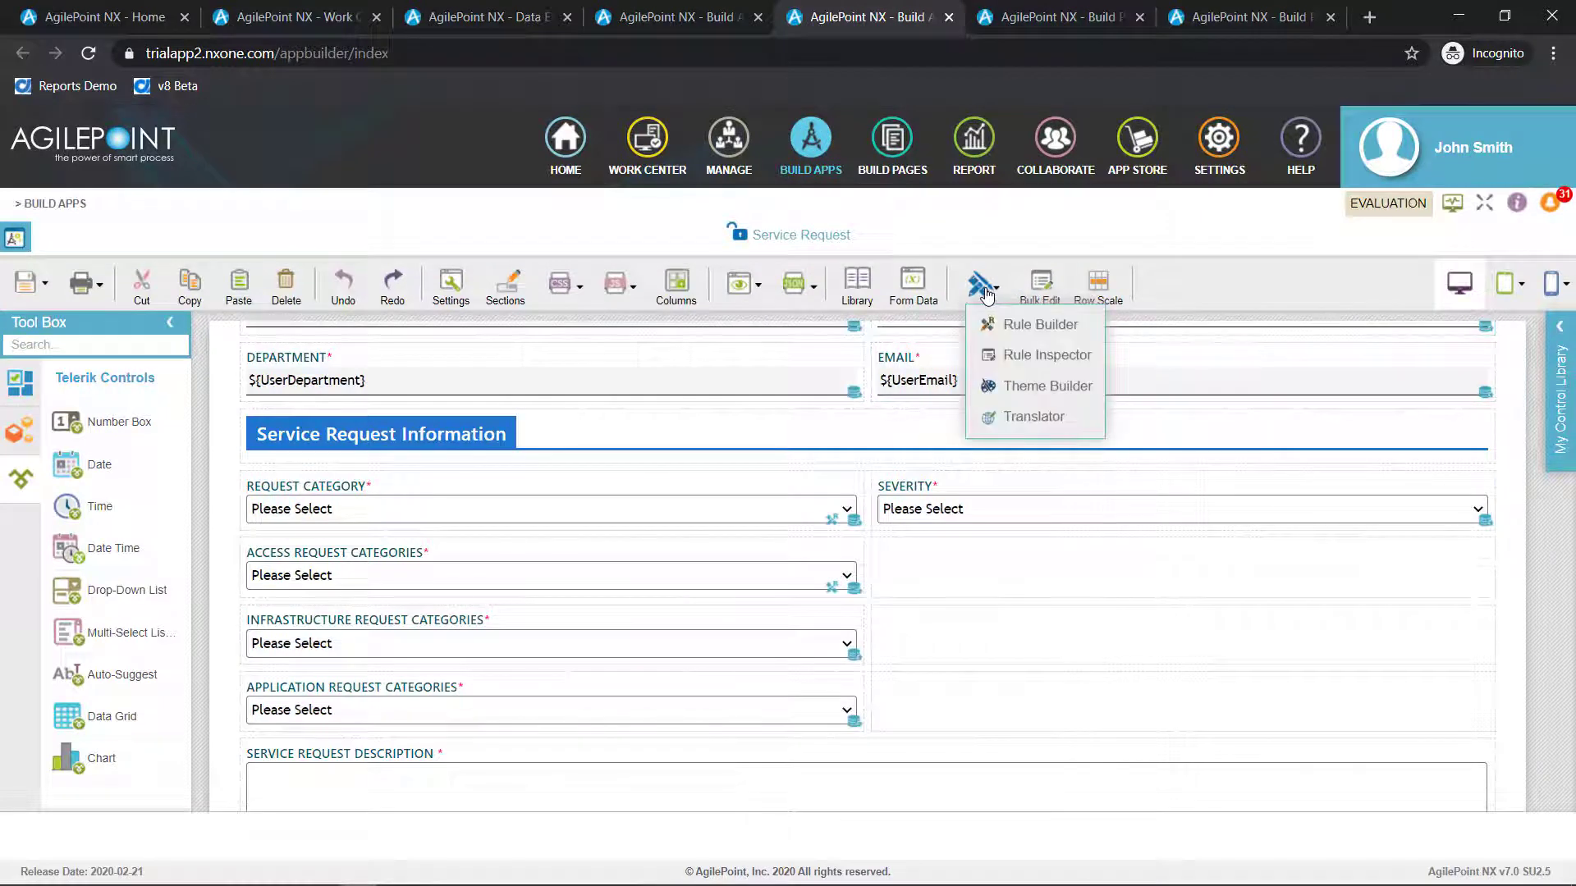
pyautogui.click(986, 324)
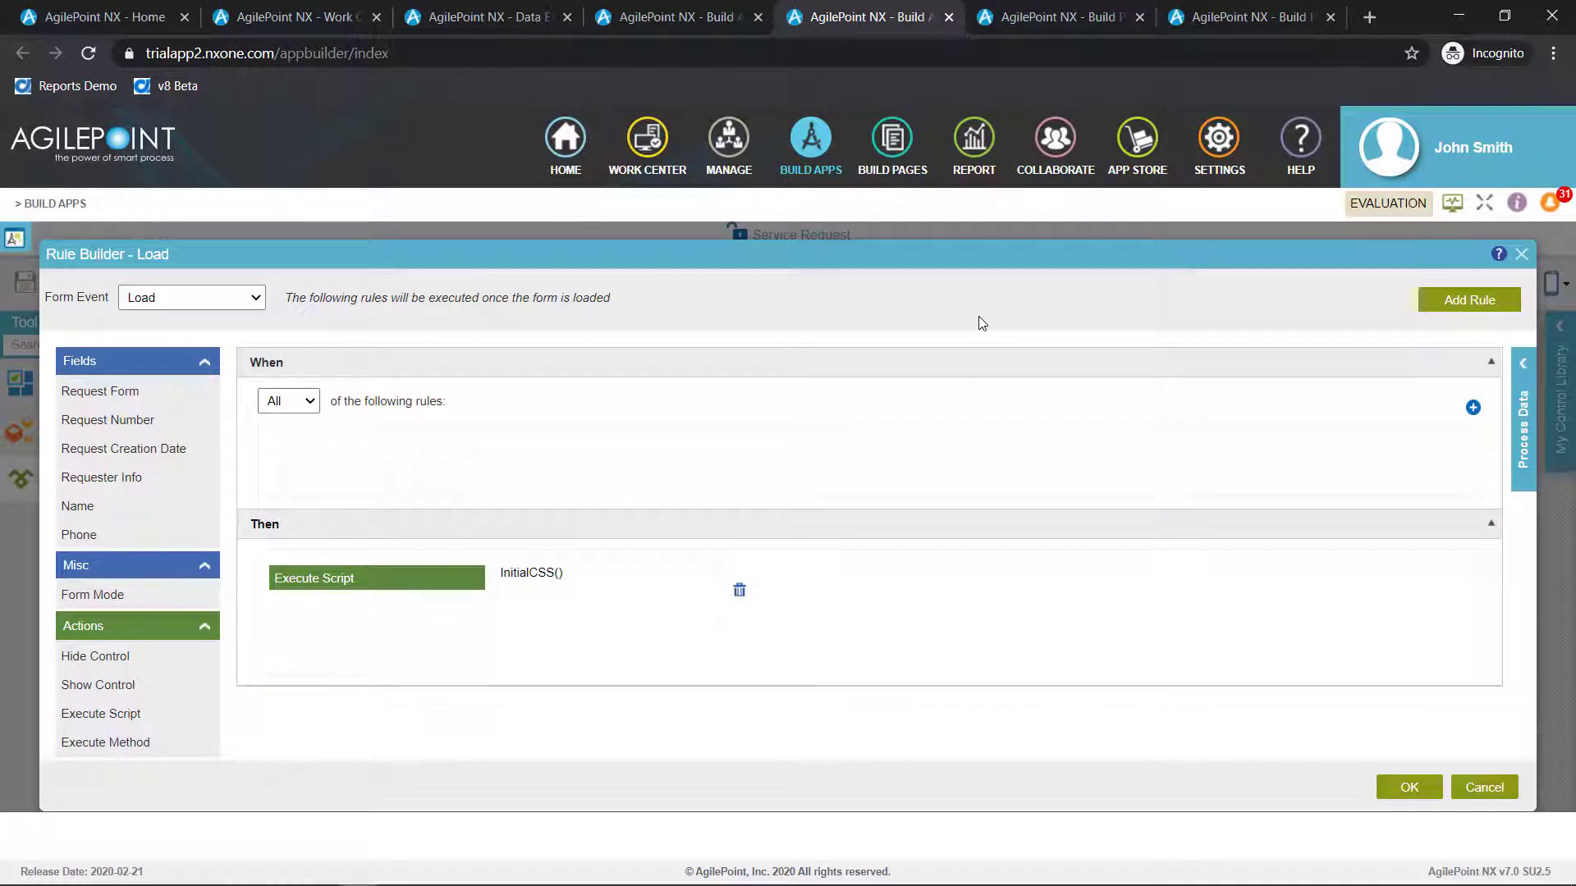
pyautogui.click(248, 302)
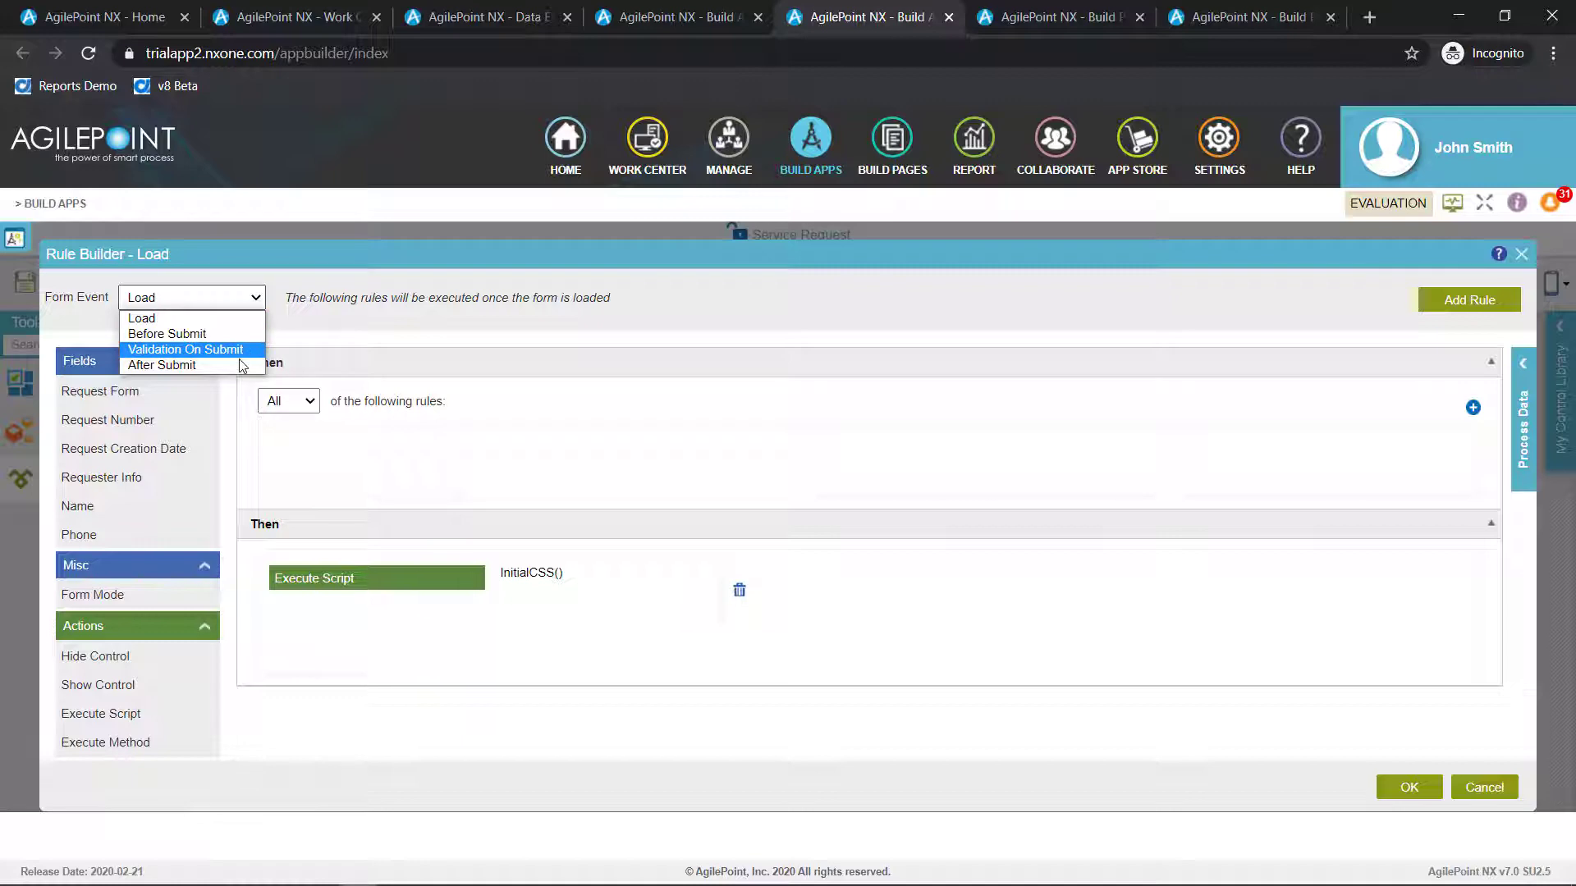
pyautogui.click(1525, 253)
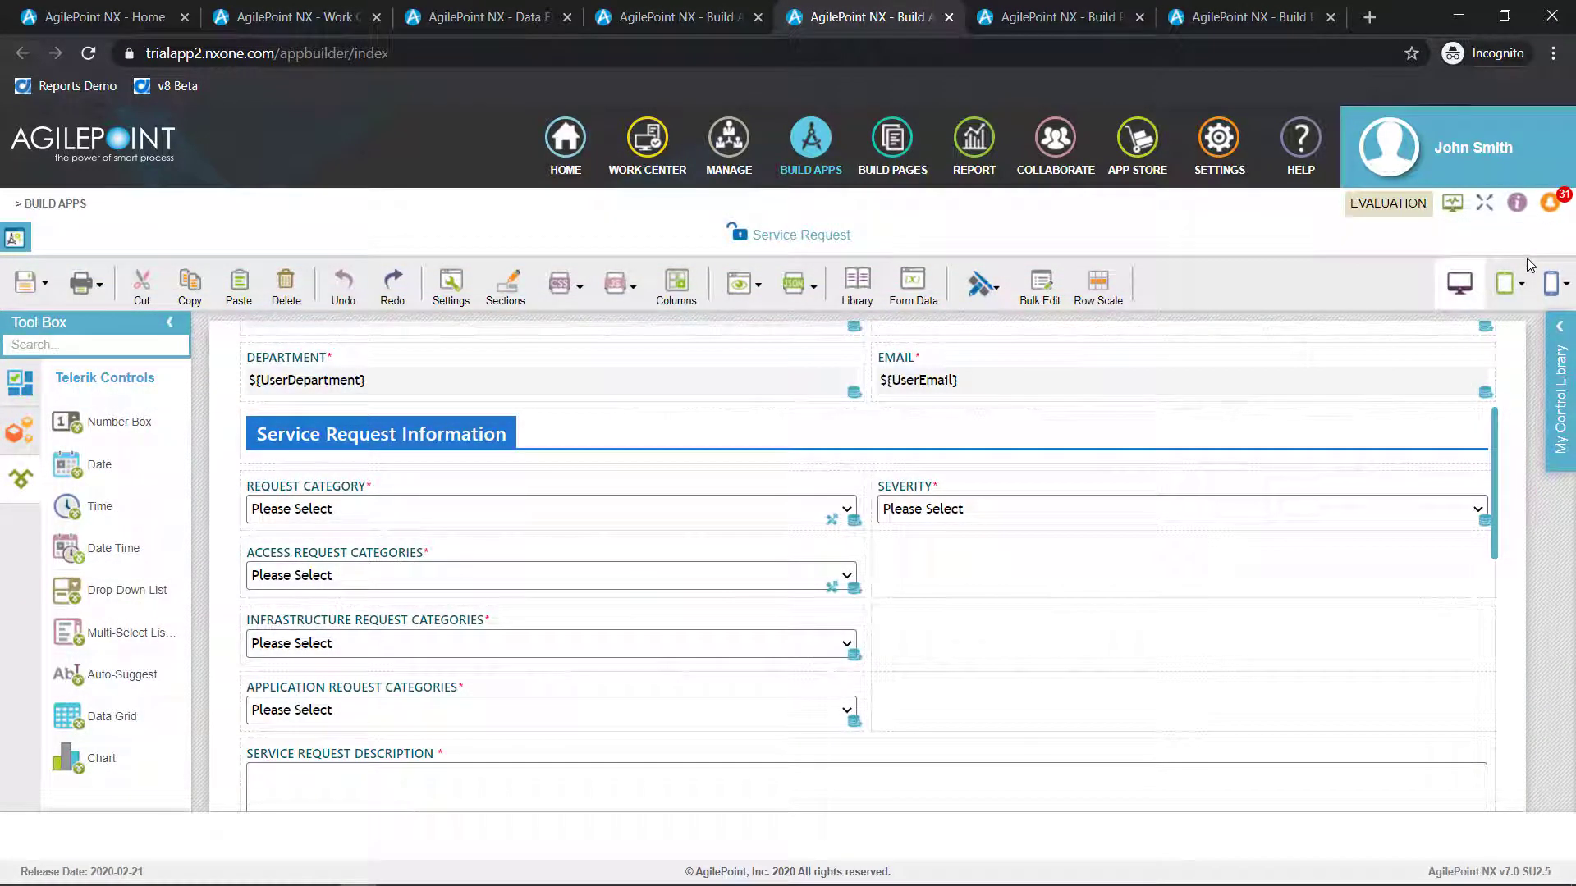
# Step: Preview the phone portrait layout, trying to move REQUEST NUMBER below REQUEST CREATION DATE
pyautogui.moveTo(1548, 283)
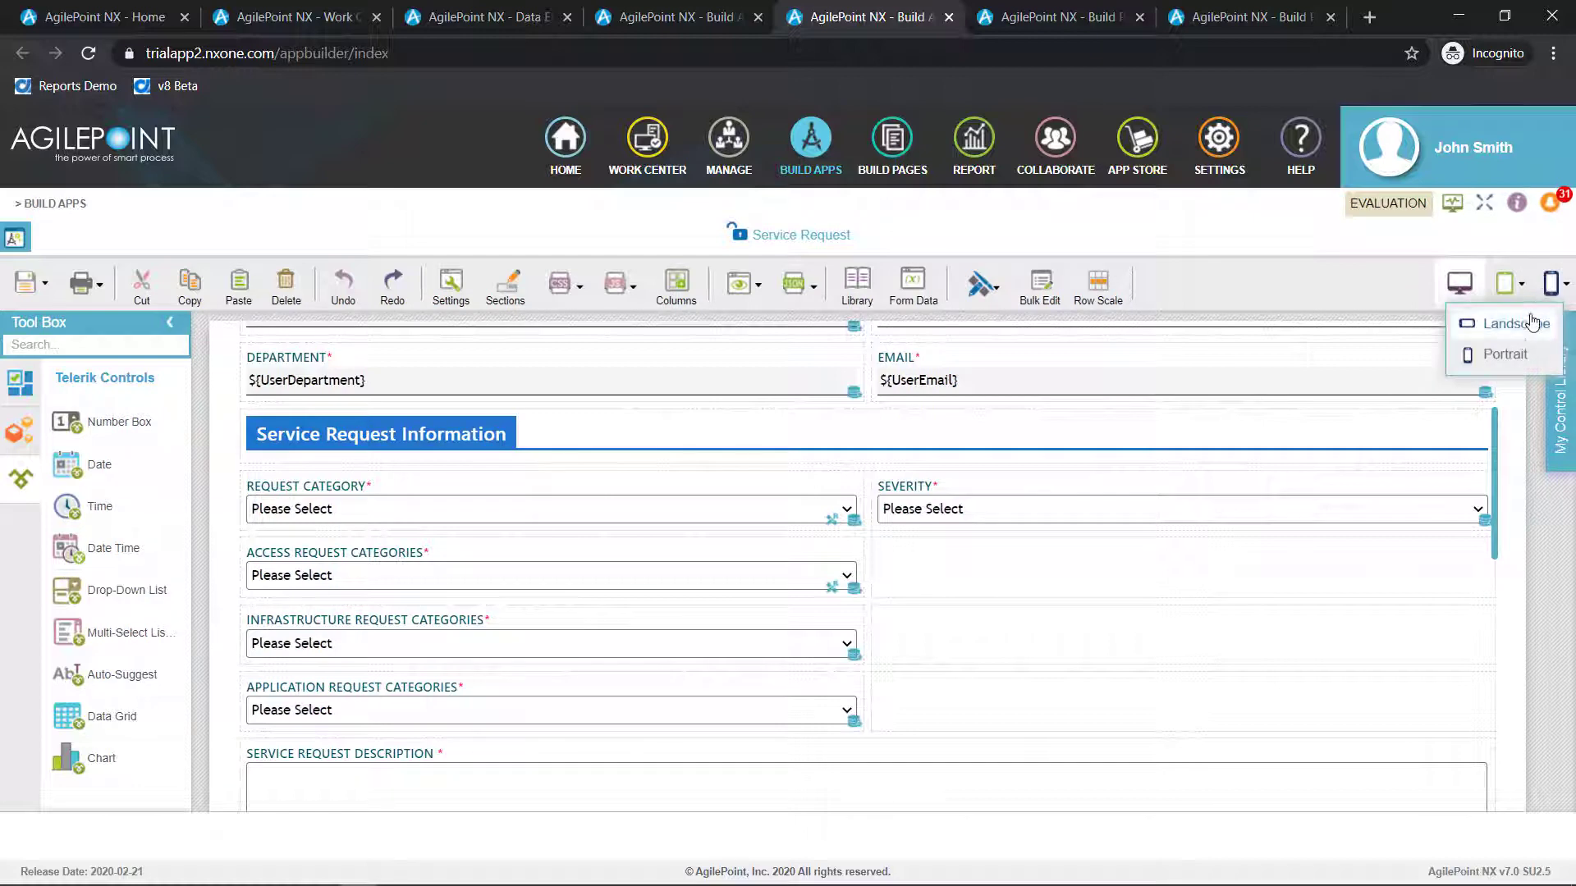
pyautogui.click(1505, 353)
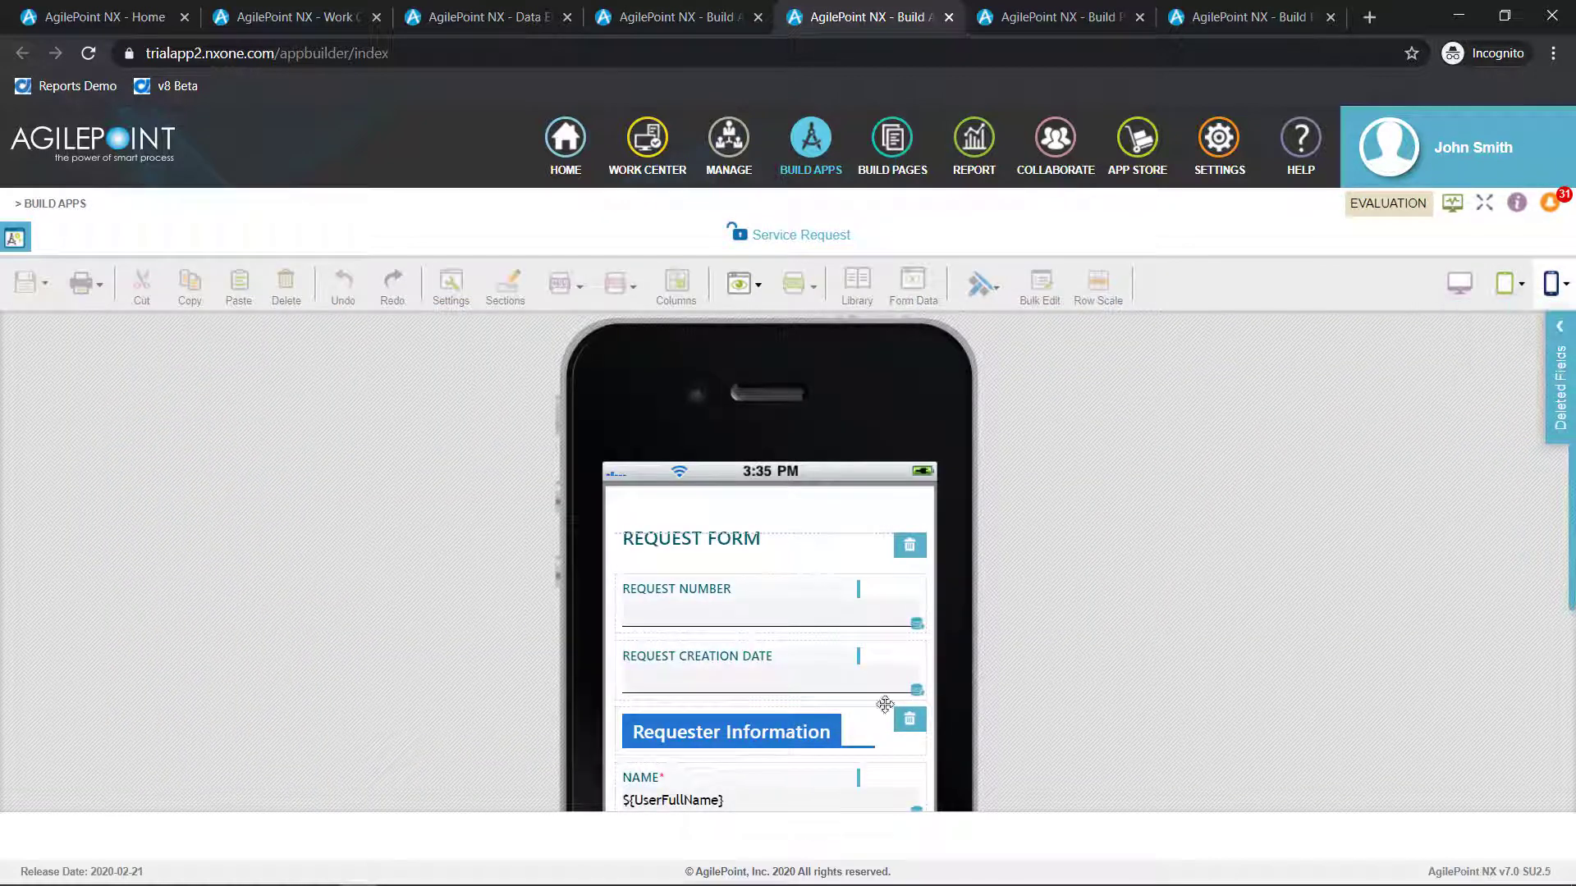
pyautogui.moveTo(753, 601)
pyautogui.mouseDown()
pyautogui.moveTo(744, 656)
pyautogui.moveTo(730, 609)
pyautogui.mouseUp()
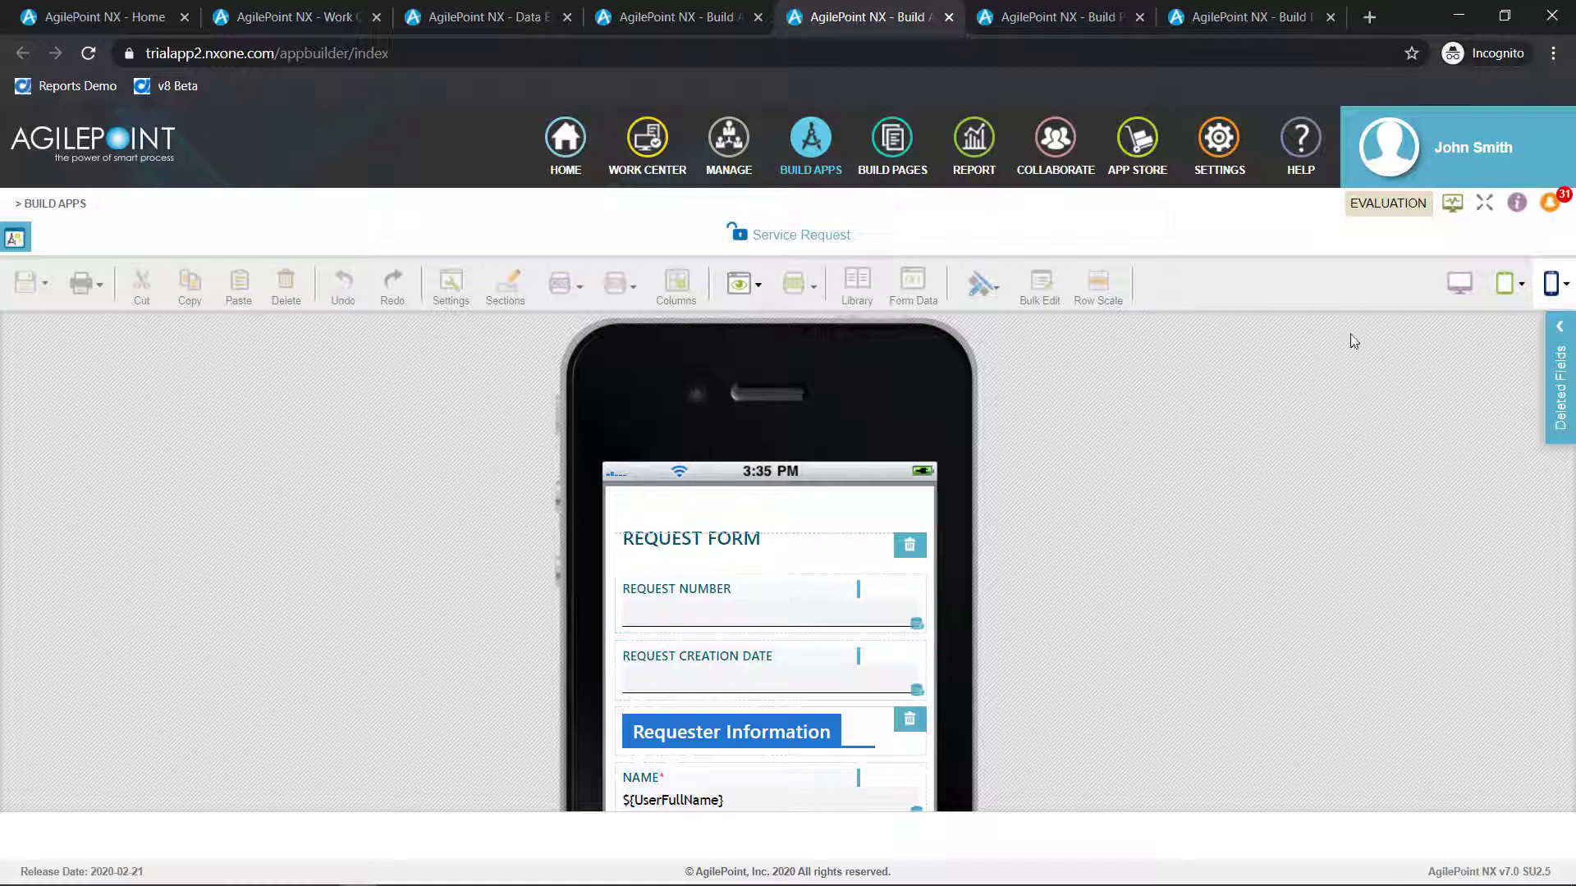
# Step: Check the tablet portrait layout, return to desktop view, and show the Vacso portal preview
pyautogui.click(1510, 283)
pyautogui.click(1469, 353)
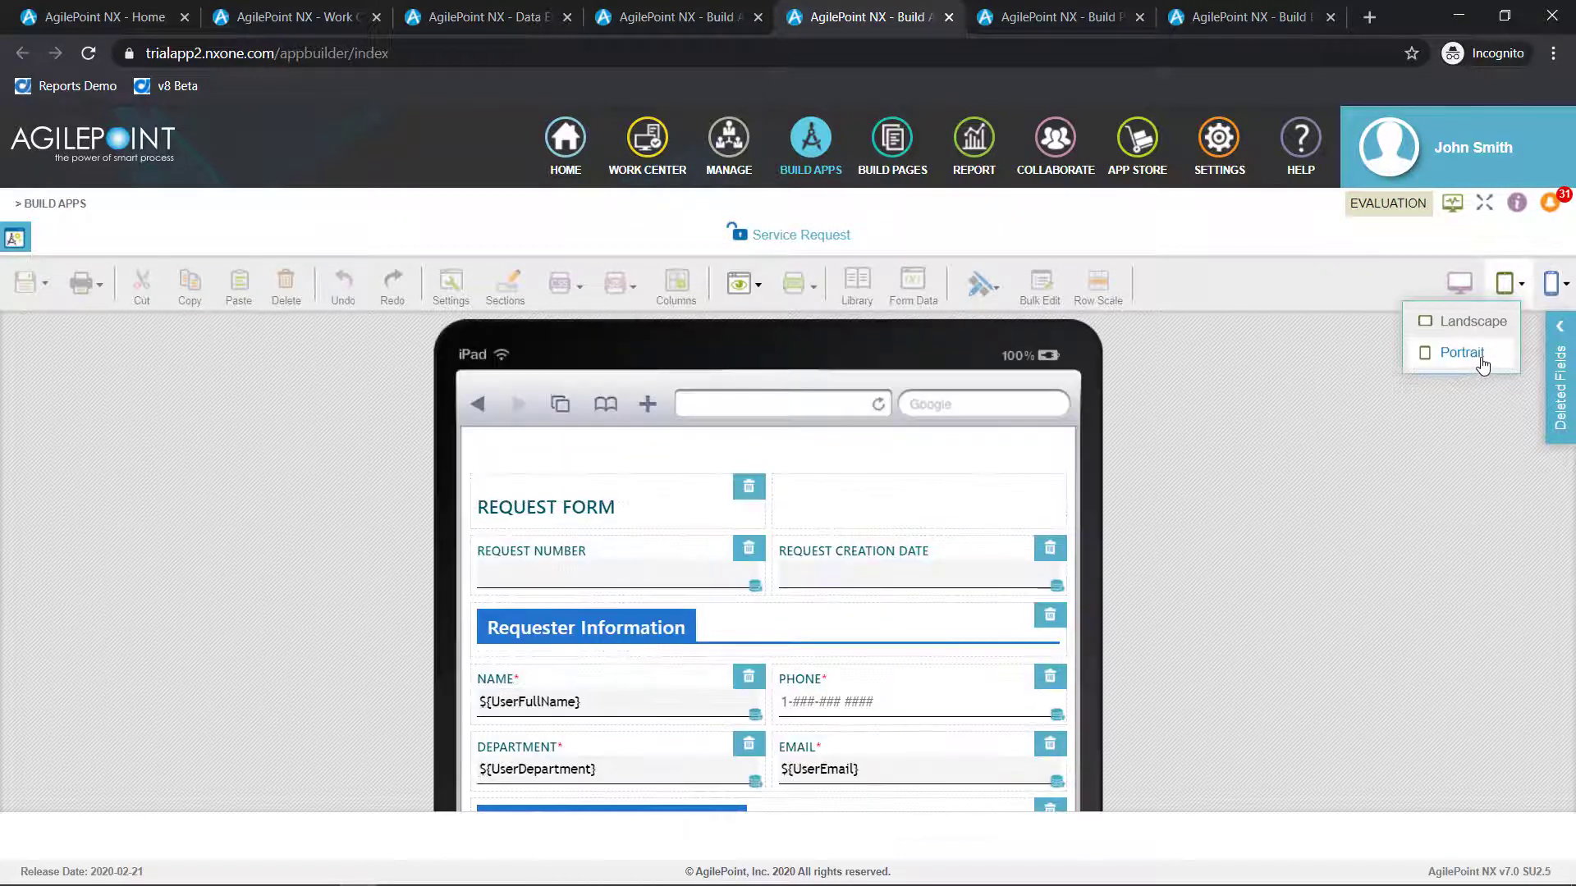
pyautogui.click(1460, 283)
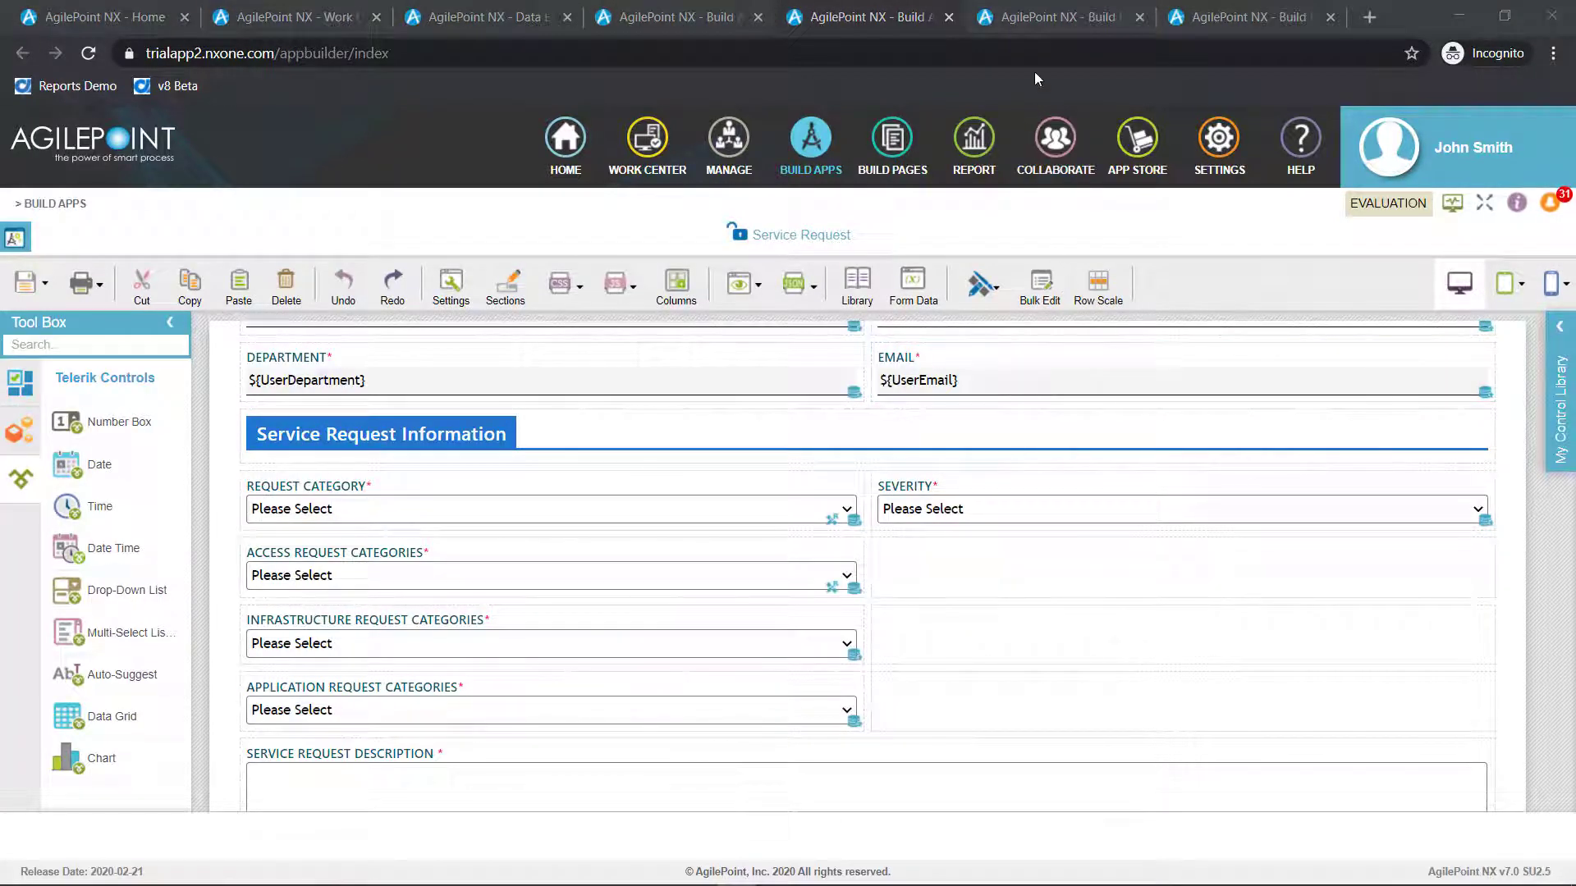
pyautogui.click(1051, 23)
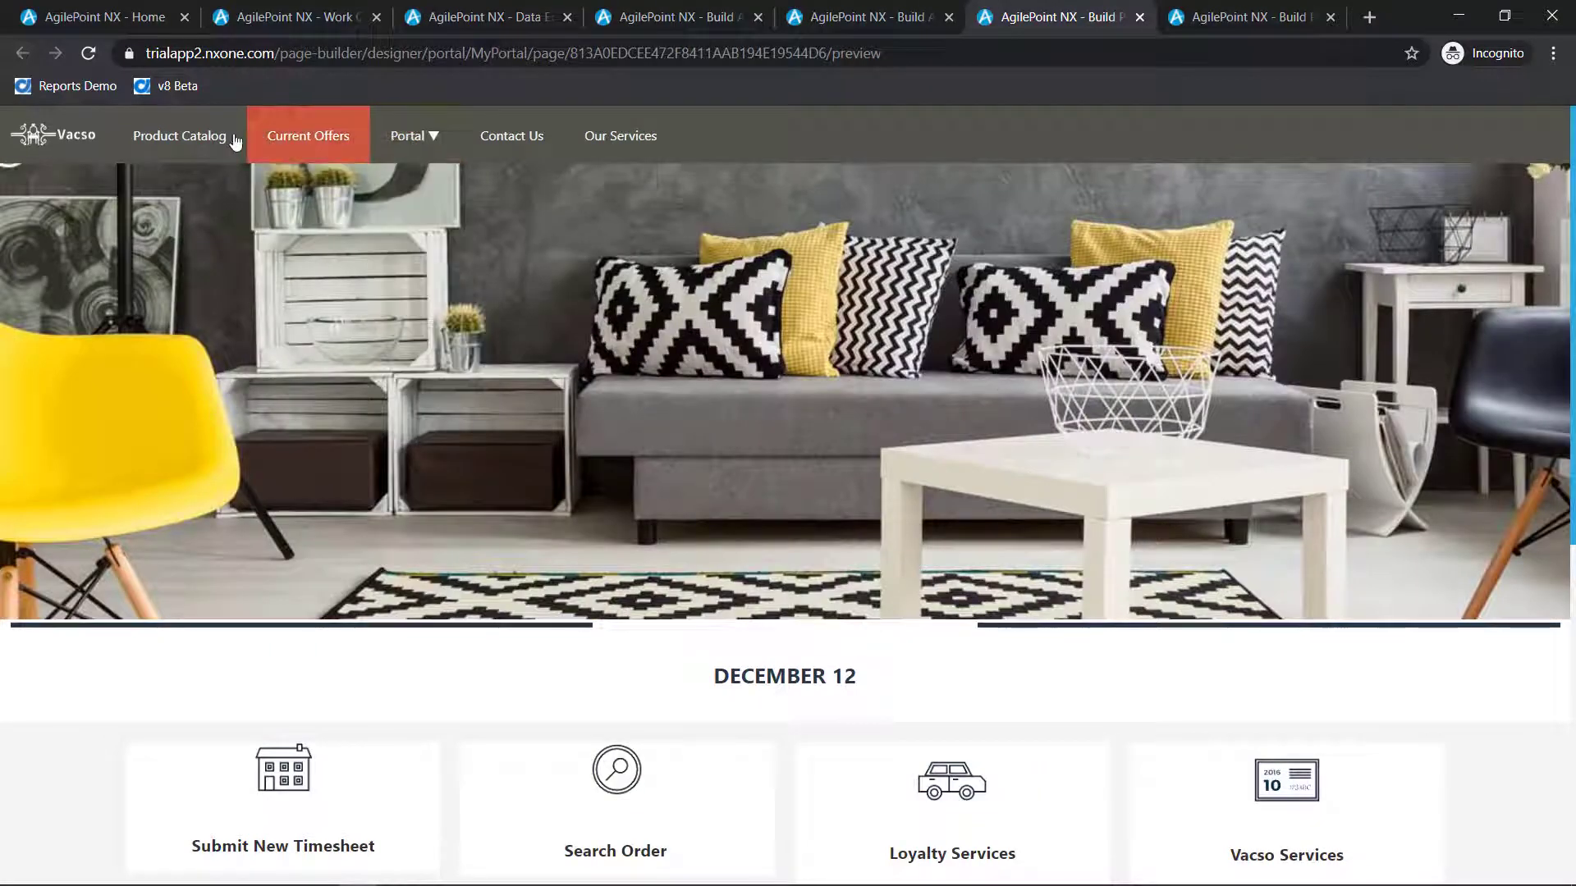
# Step: Launch the Submit New Timesheet eForm from the portal, then open the Vacso page in the designer
pyautogui.moveTo(406, 115)
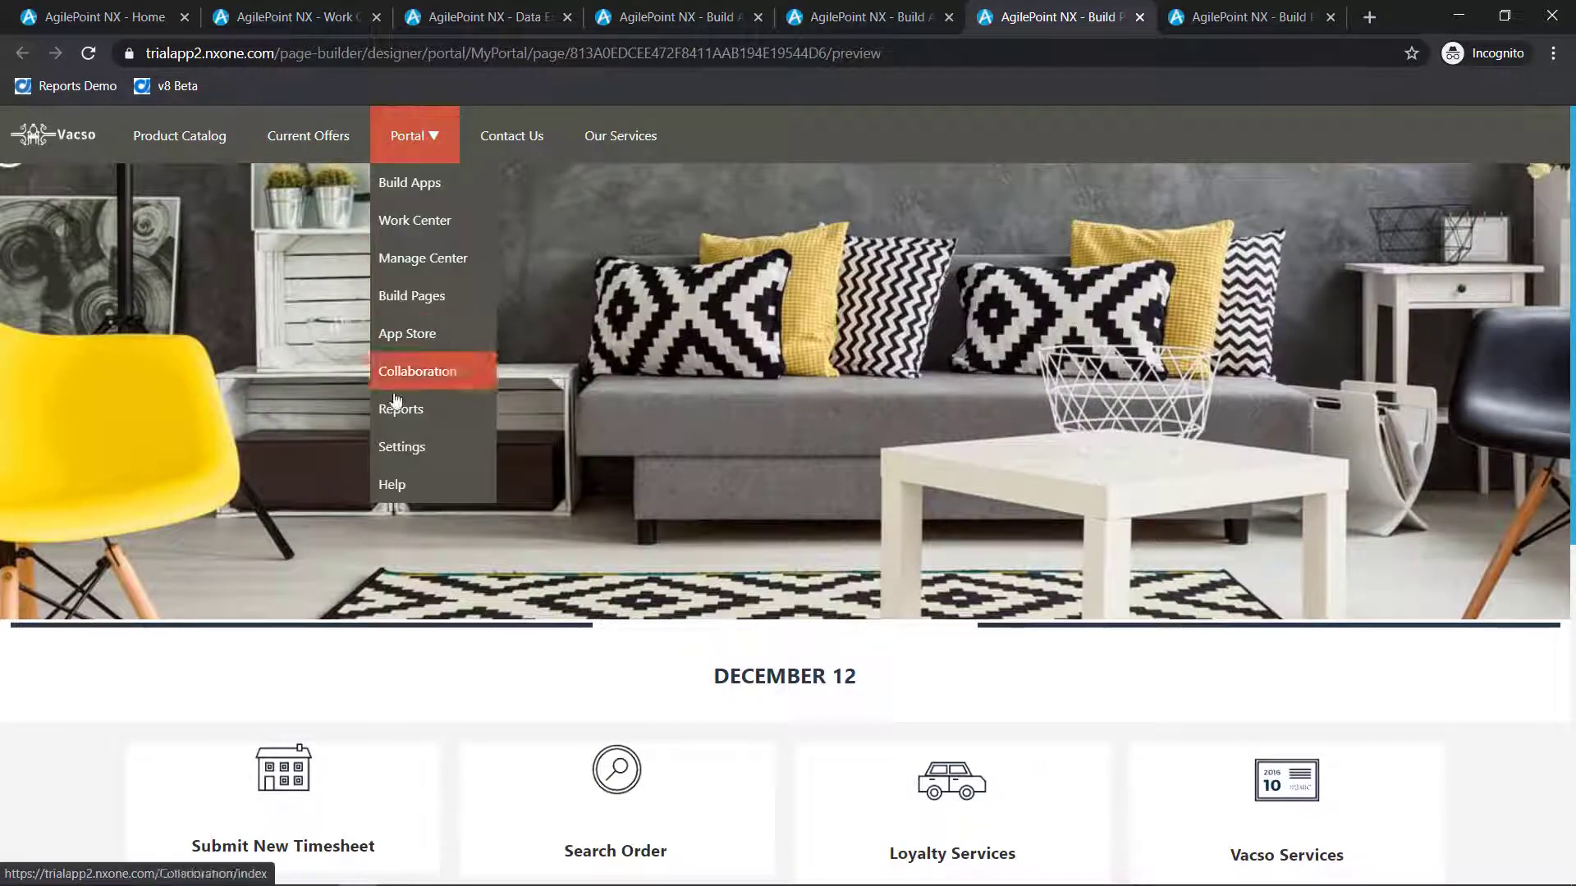
pyautogui.scroll(-3, 537, 597)
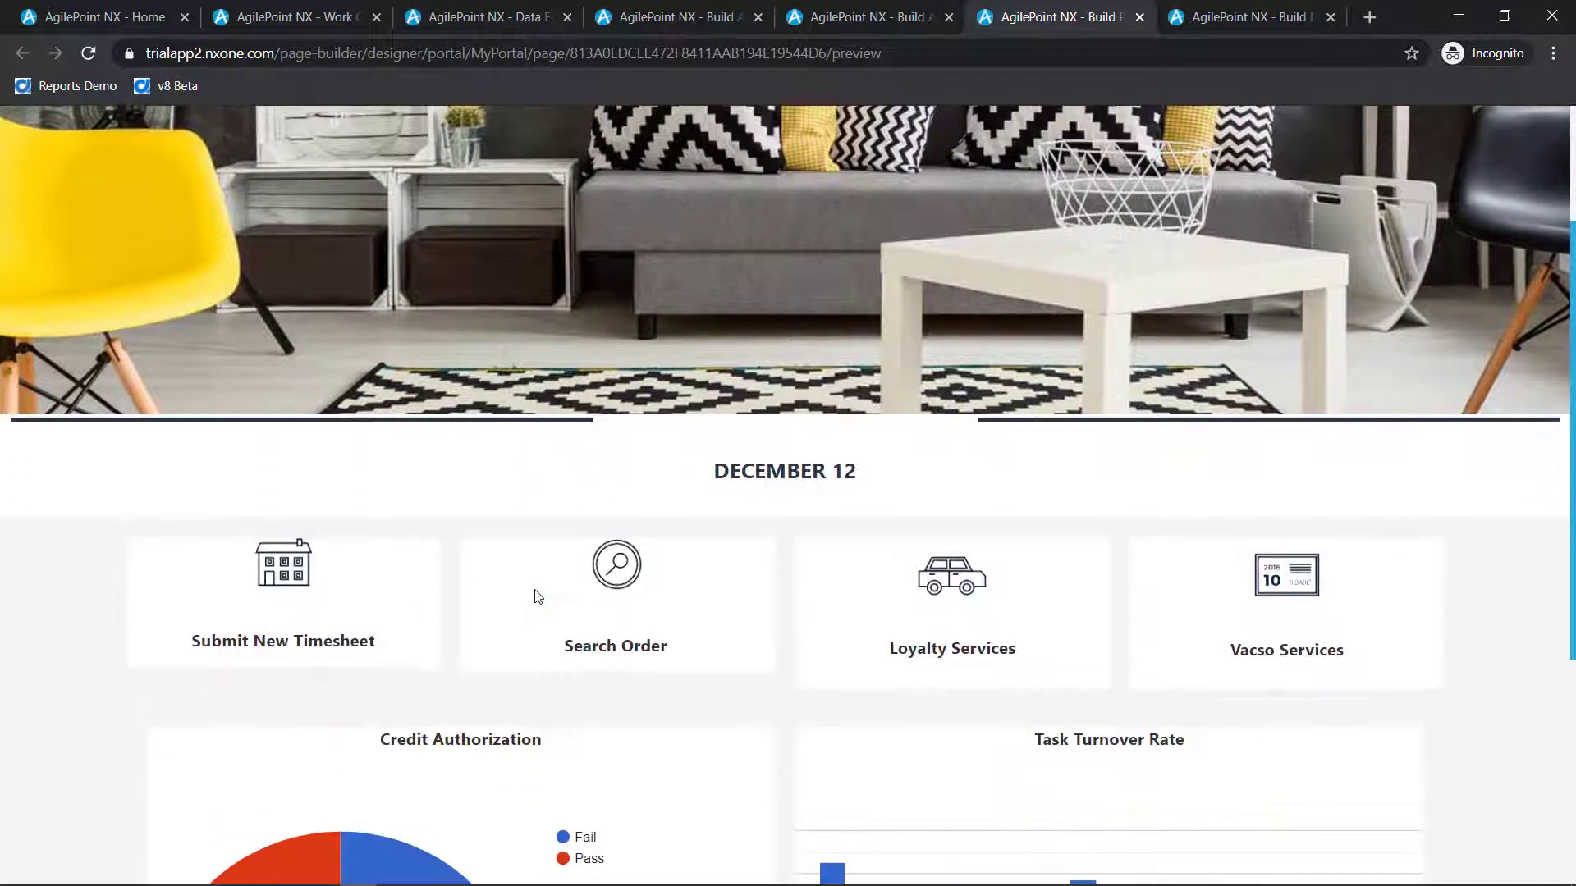
pyautogui.click(309, 606)
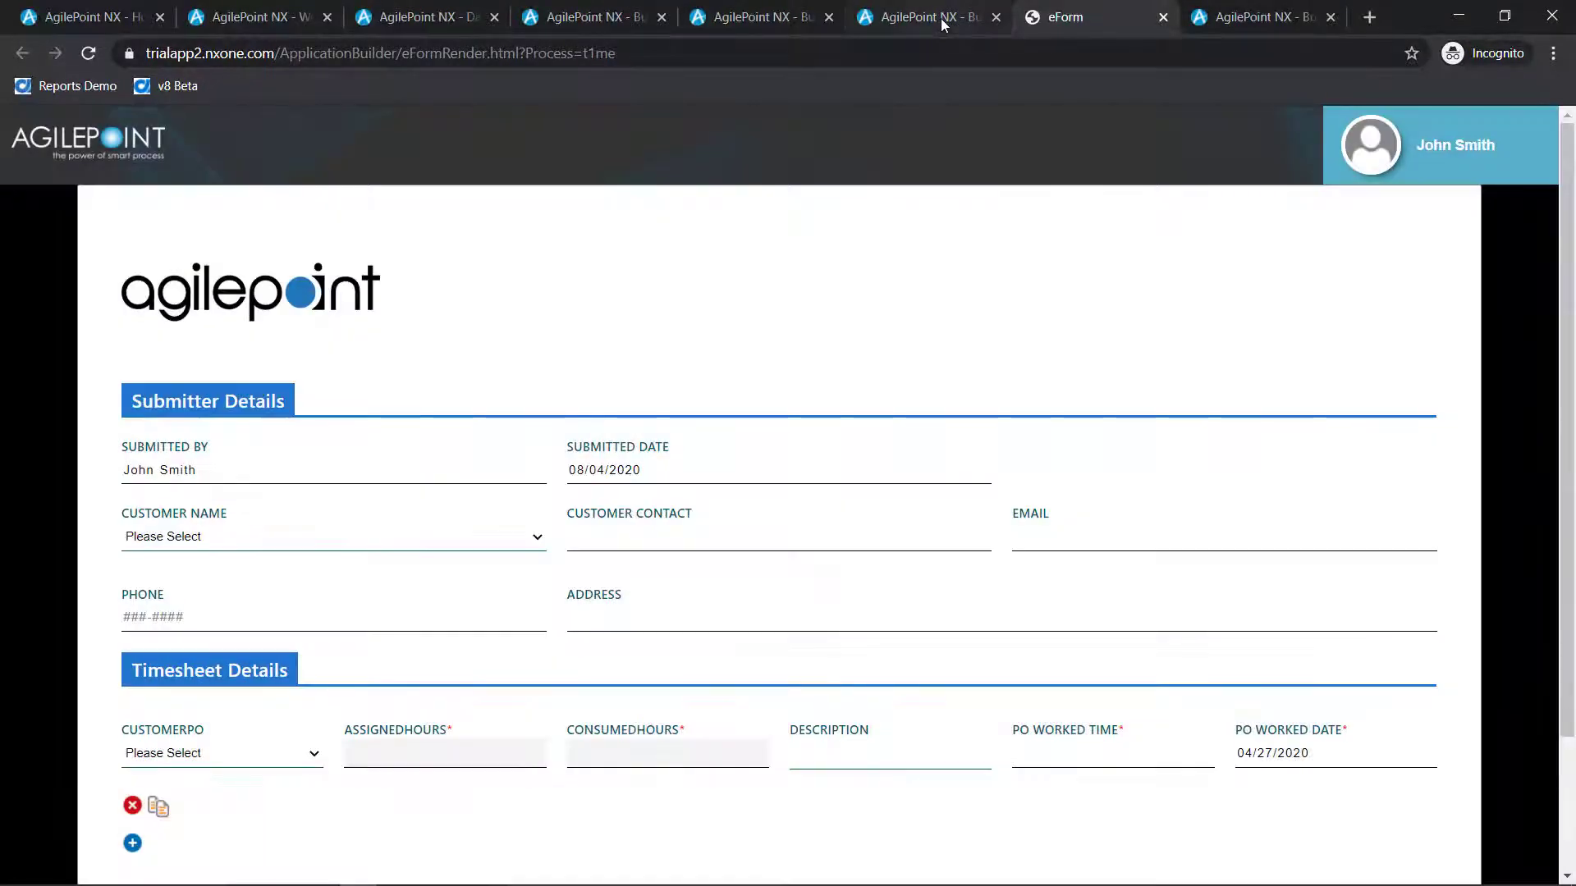
pyautogui.click(941, 18)
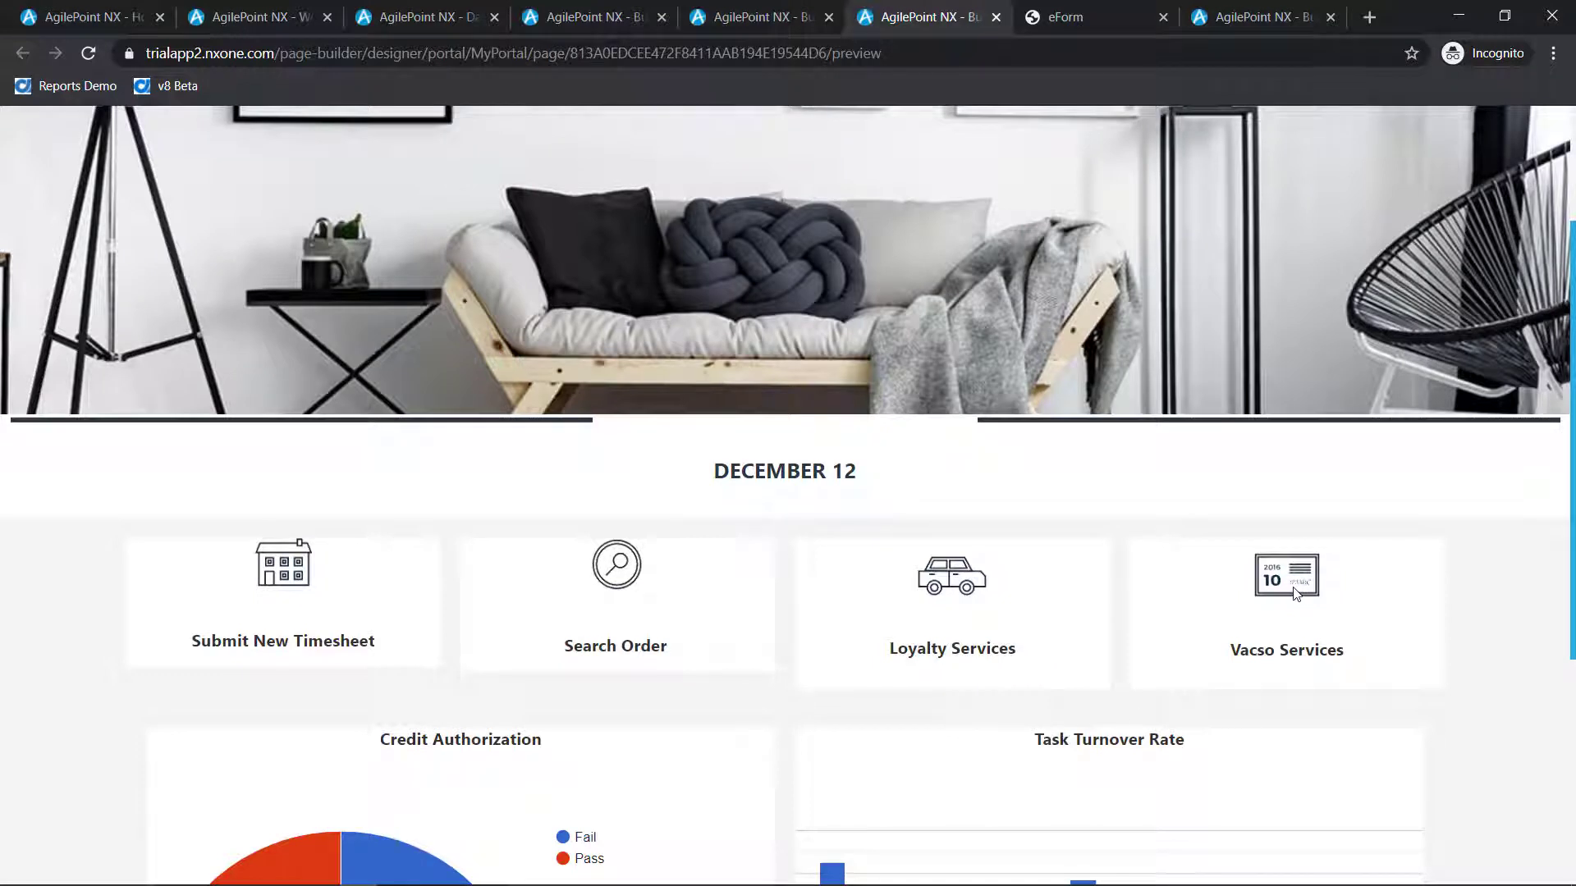
pyautogui.scroll(-5, 1295, 592)
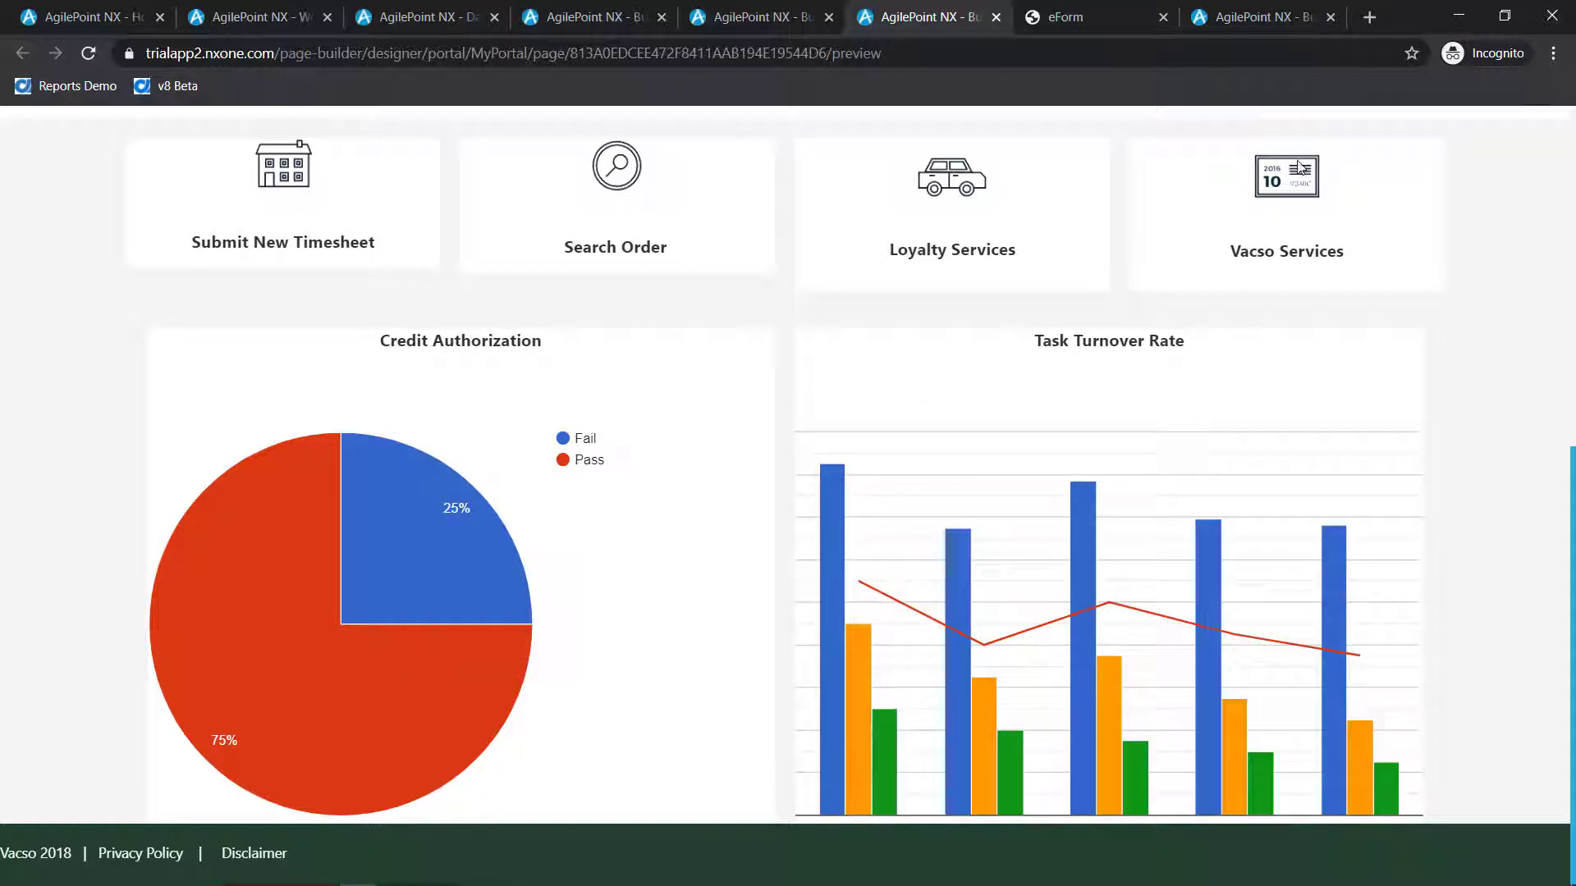
pyautogui.click(1272, 23)
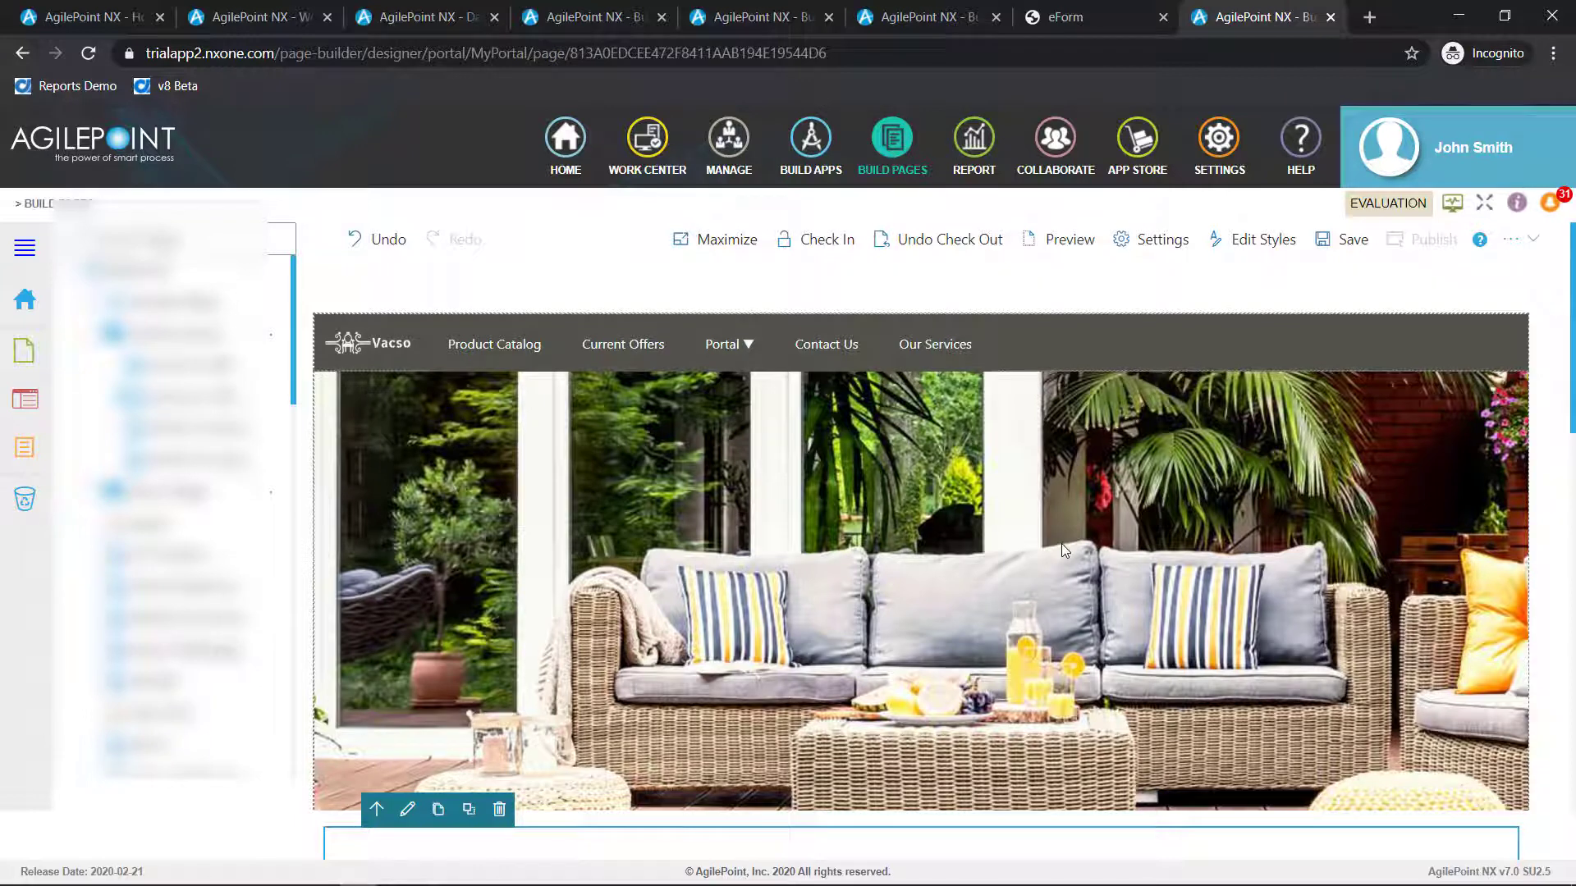
# Step: Insert a row below the July 12 section and expand the Media, Card and Layout widget groups
pyautogui.scroll(-4, 1061, 543)
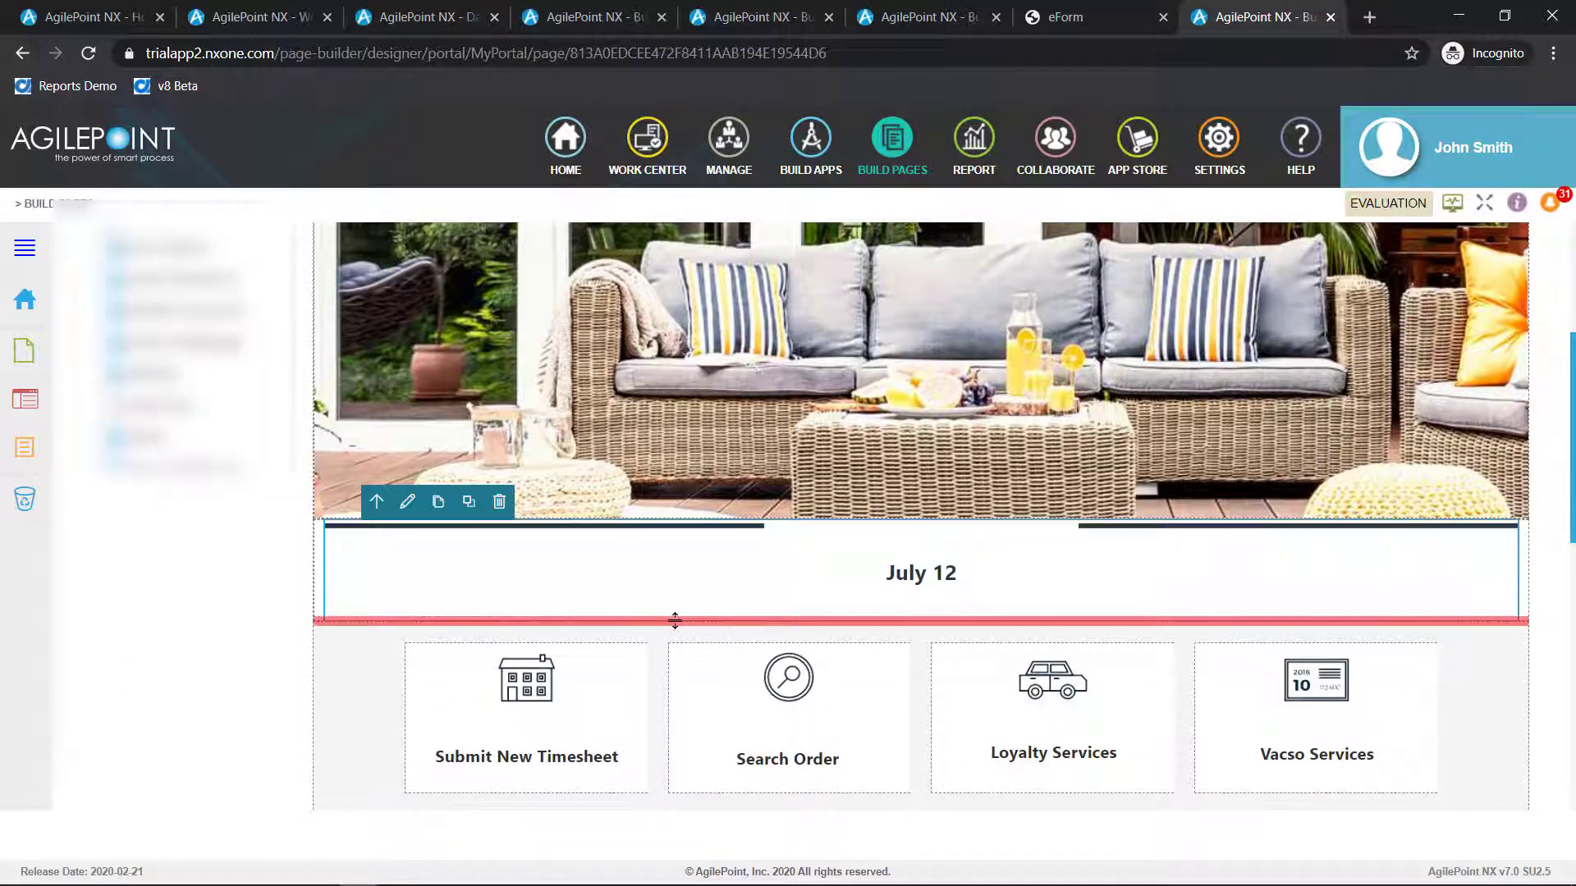
pyautogui.click(312, 621)
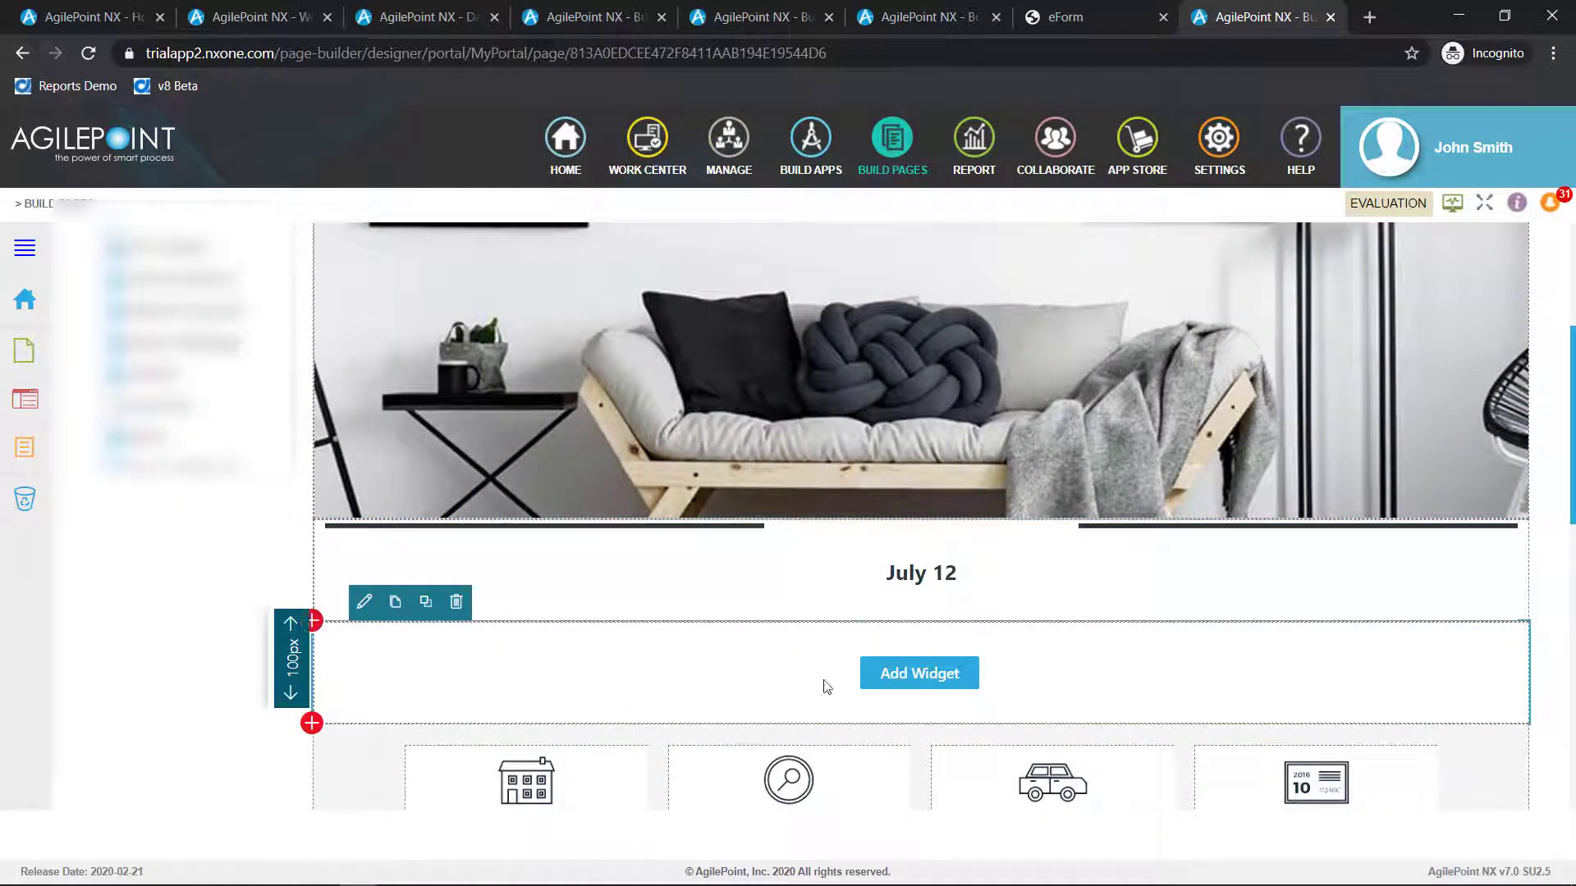
pyautogui.click(920, 674)
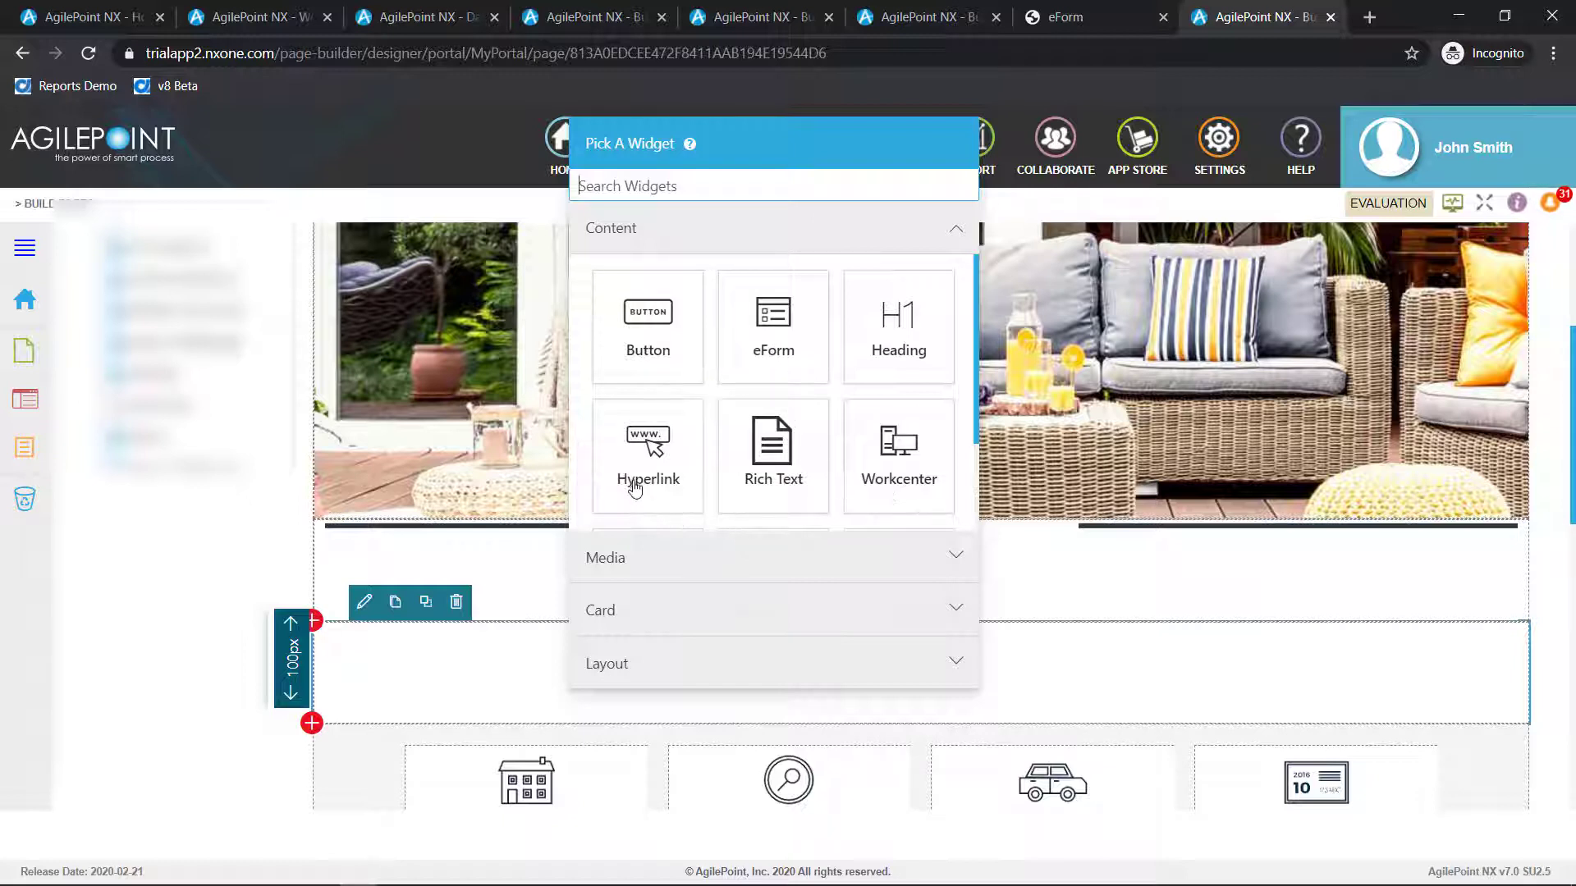
pyautogui.click(637, 557)
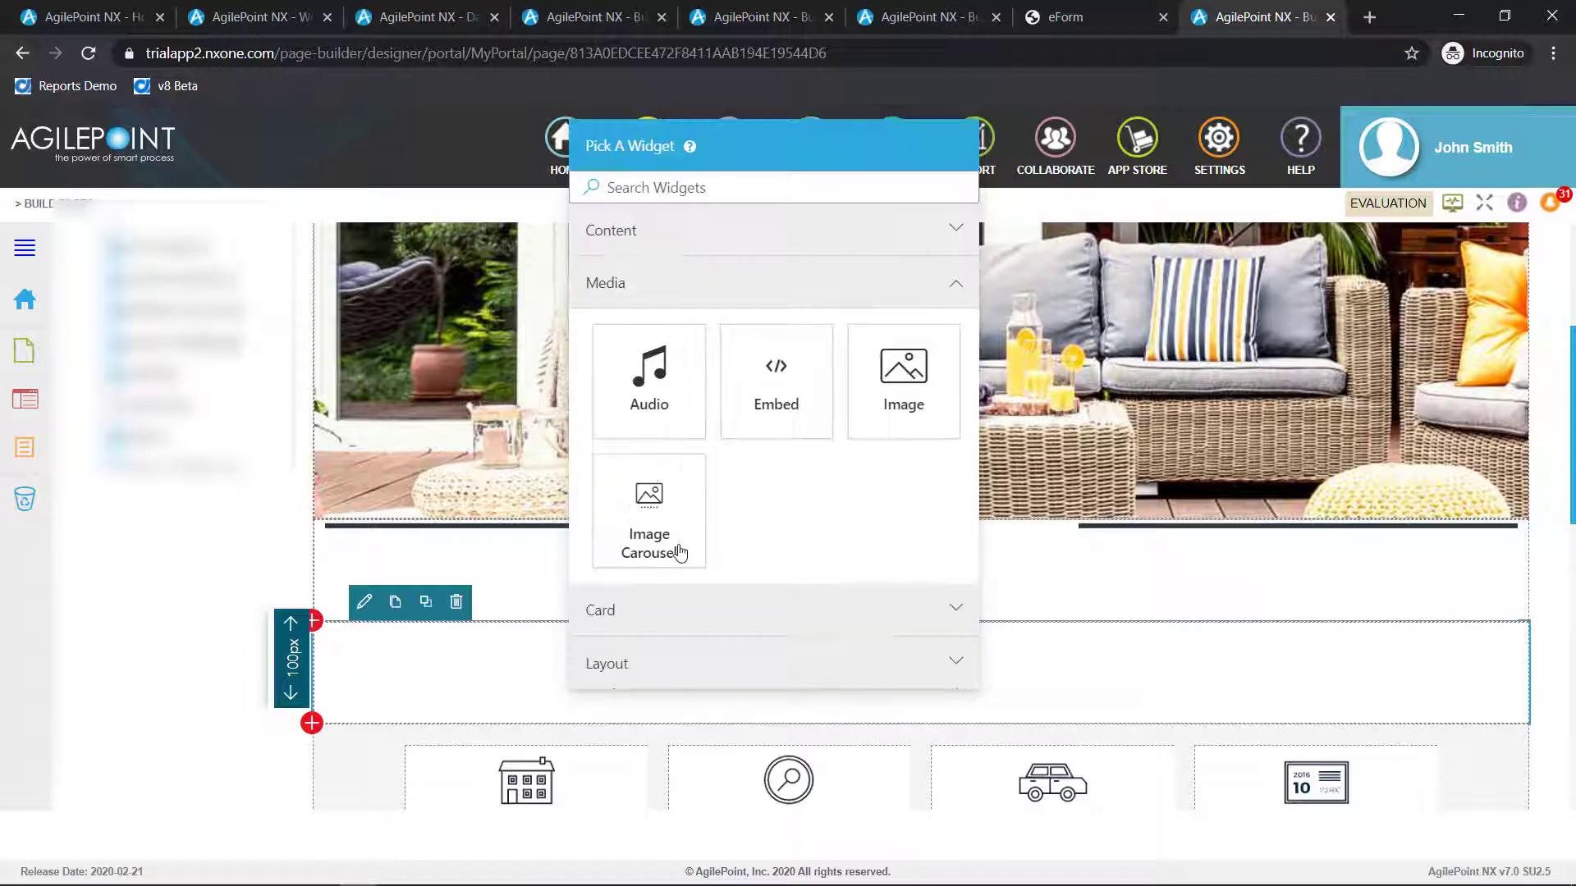
pyautogui.click(682, 625)
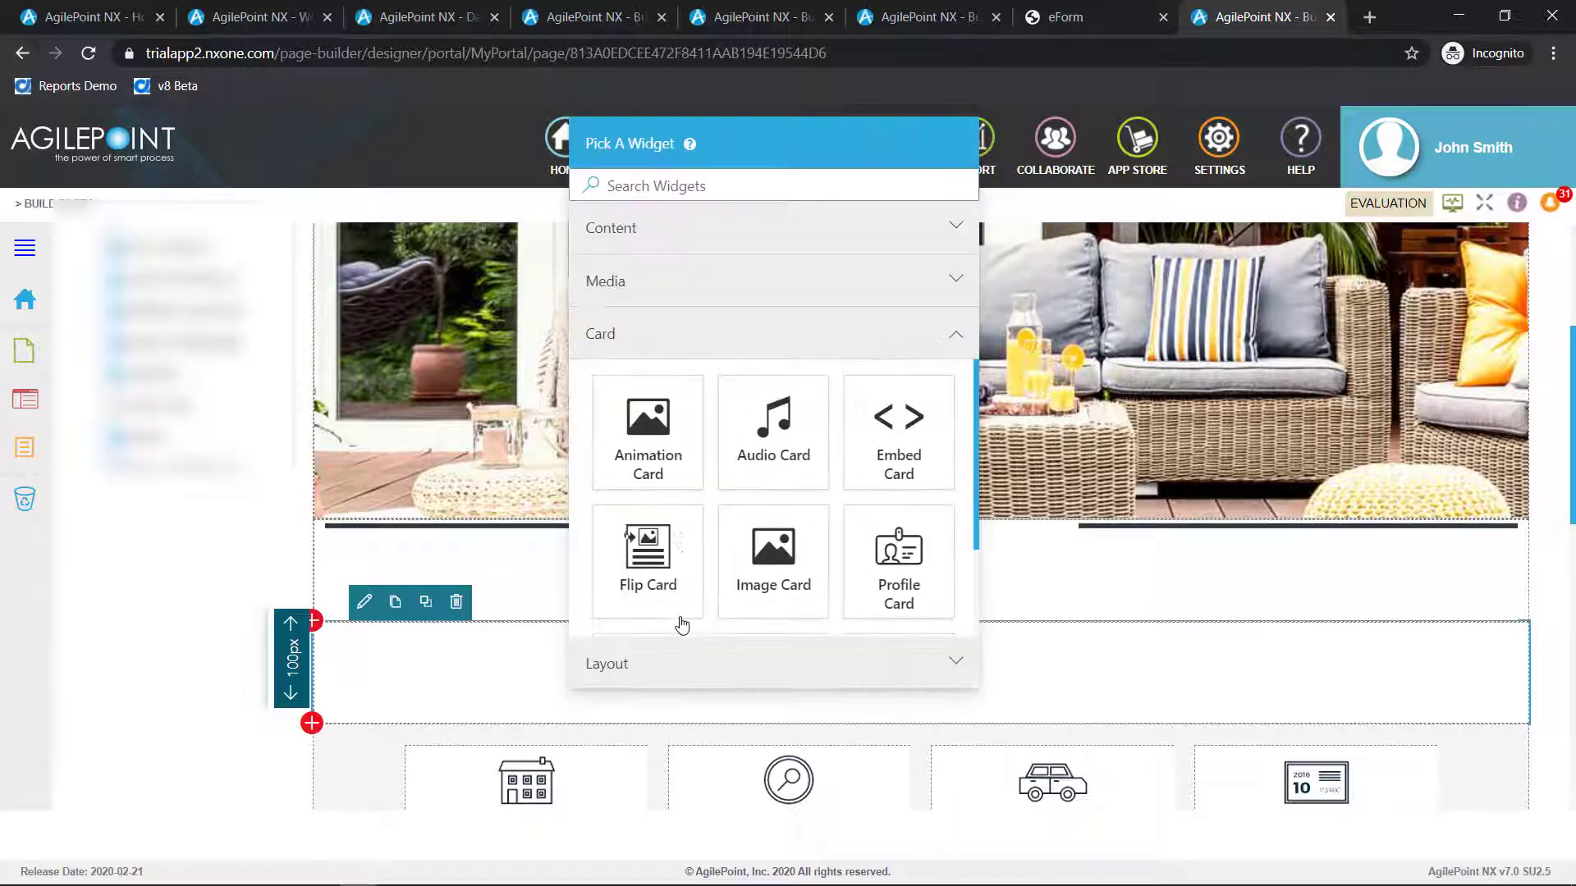
pyautogui.click(686, 670)
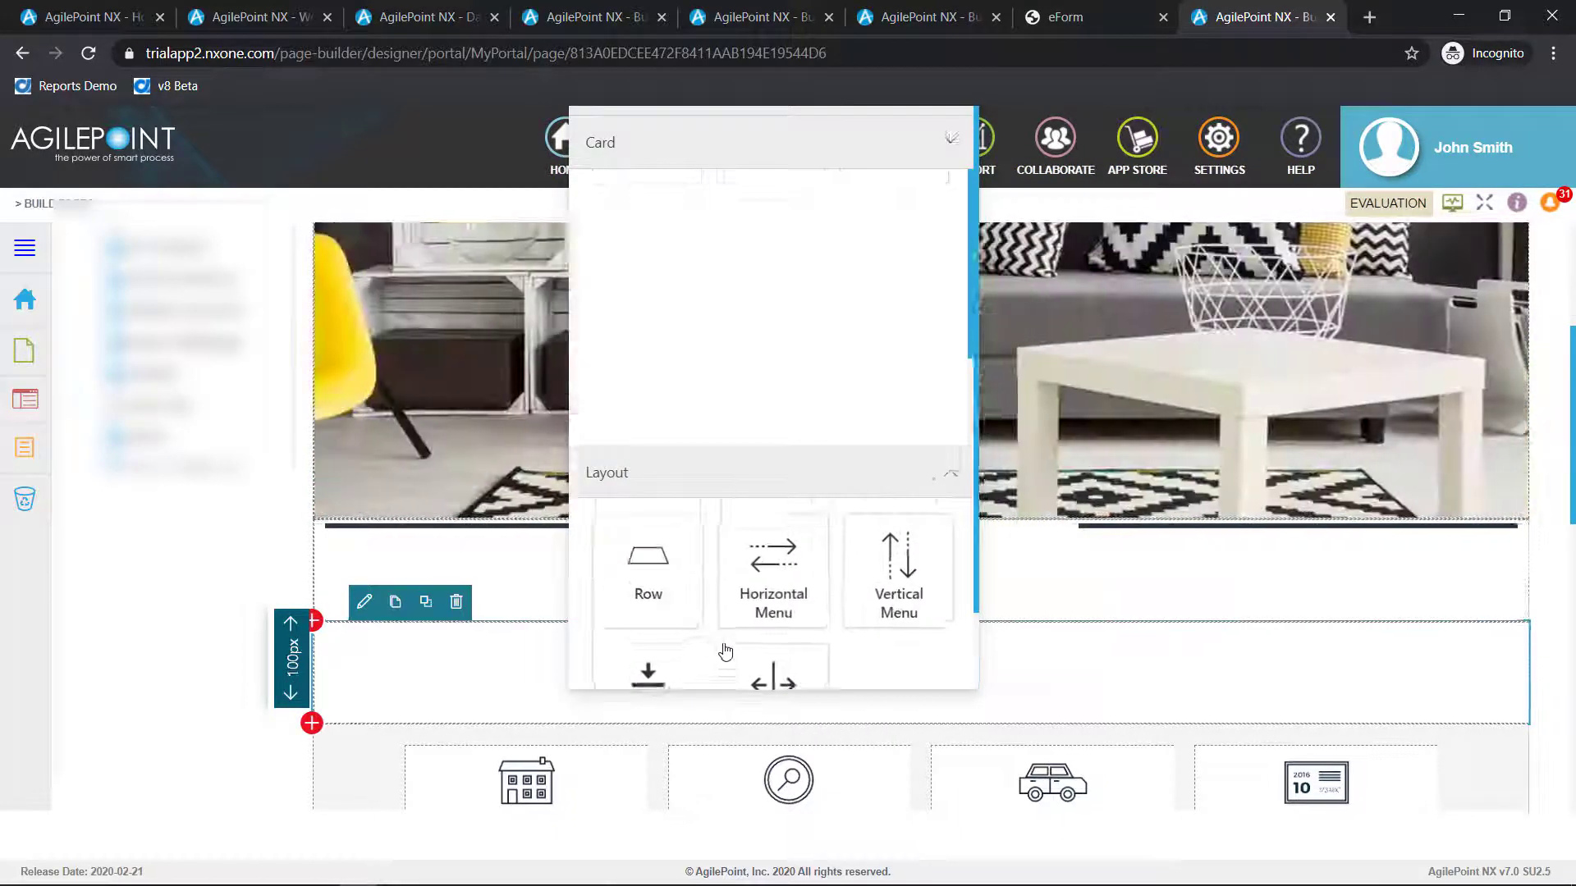